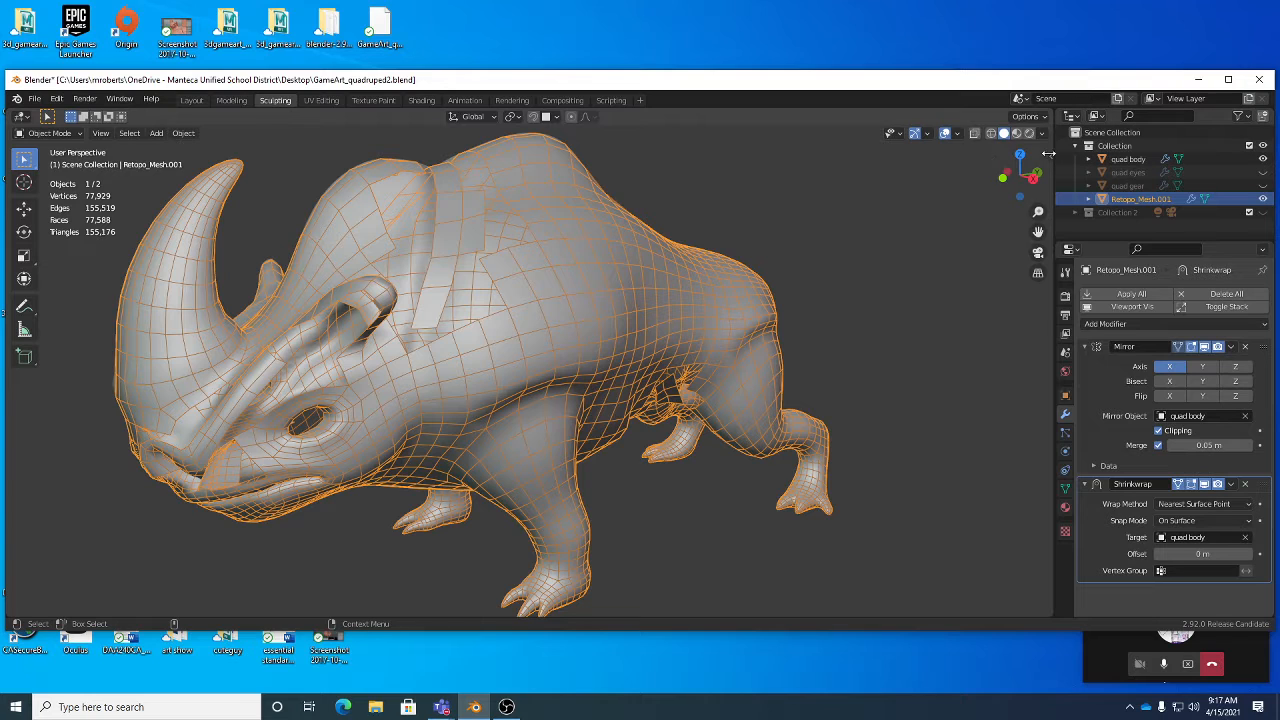
Show the SpeedRetopo panel in the viewport sidebar and locate the Object: SpeedRetopo add-on in the add-on preferences.
{"action": "key", "text": "n"}
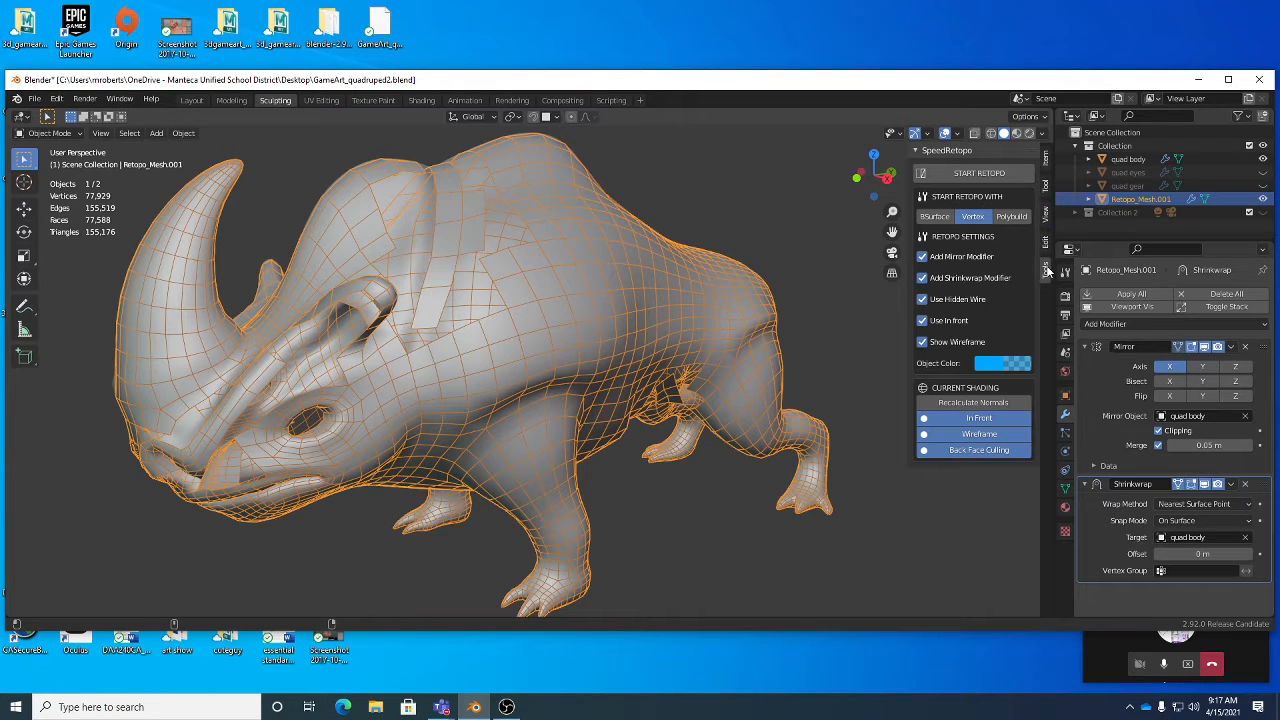
{"action": "left_click", "coordinate": [57, 99]}
{"action": "left_click", "coordinate": [100, 290]}
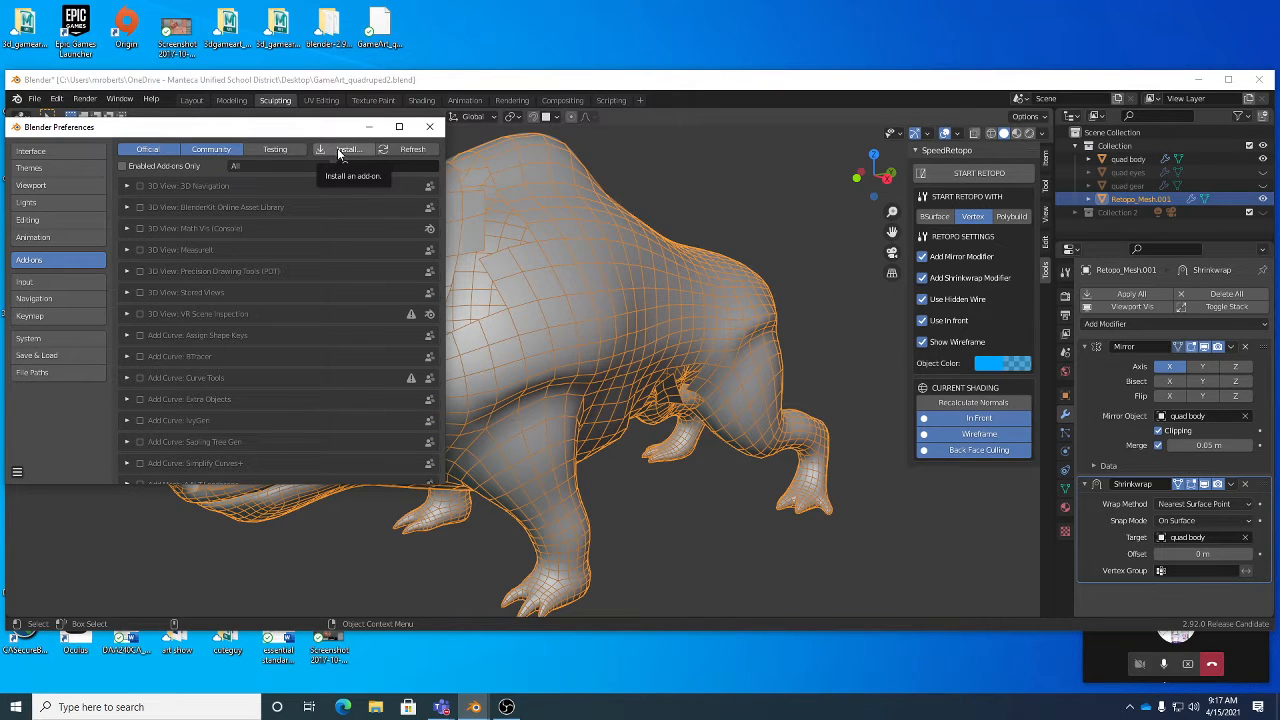
{"action": "scroll", "coordinate": [298, 349], "scroll_direction": "down", "scroll_amount": 3}
{"action": "scroll", "coordinate": [298, 349], "scroll_direction": "down", "scroll_amount": 10}
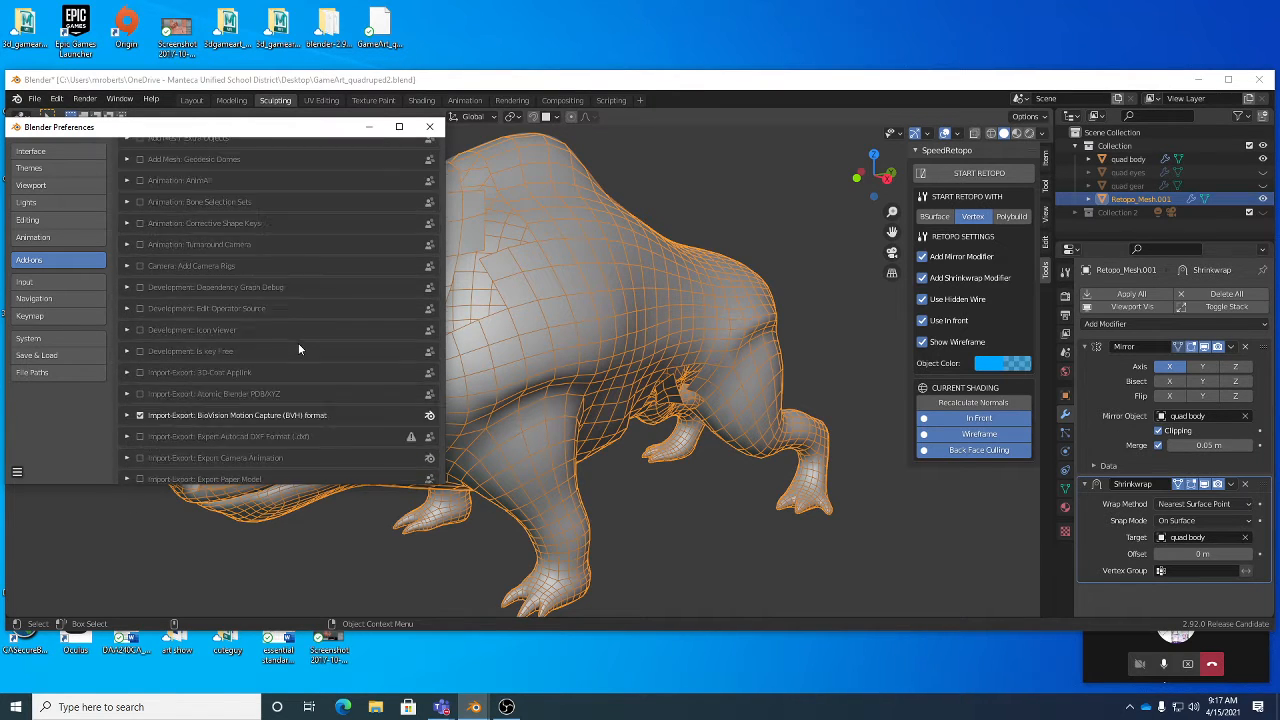
{"action": "scroll", "coordinate": [298, 349], "scroll_direction": "up", "scroll_amount": 15}
{"action": "scroll", "coordinate": [298, 343], "scroll_direction": "up", "scroll_amount": 1}
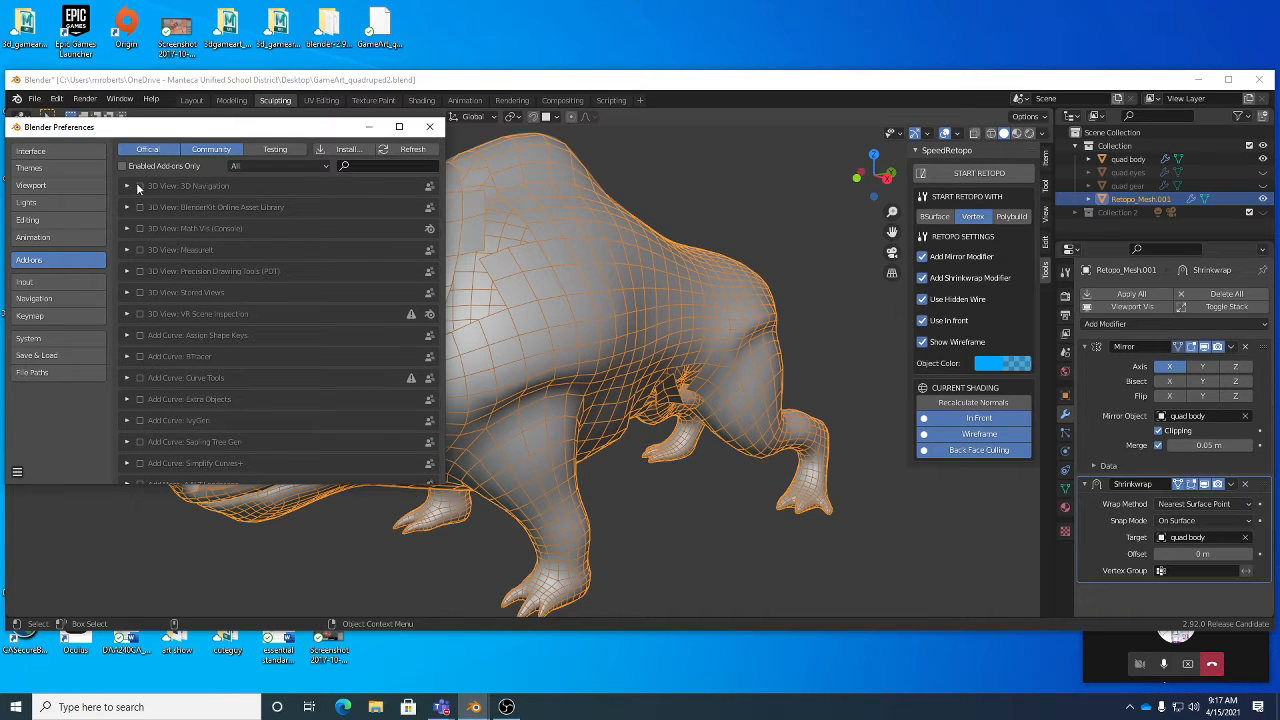
{"action": "scroll", "coordinate": [352, 413], "scroll_direction": "down", "scroll_amount": 10}
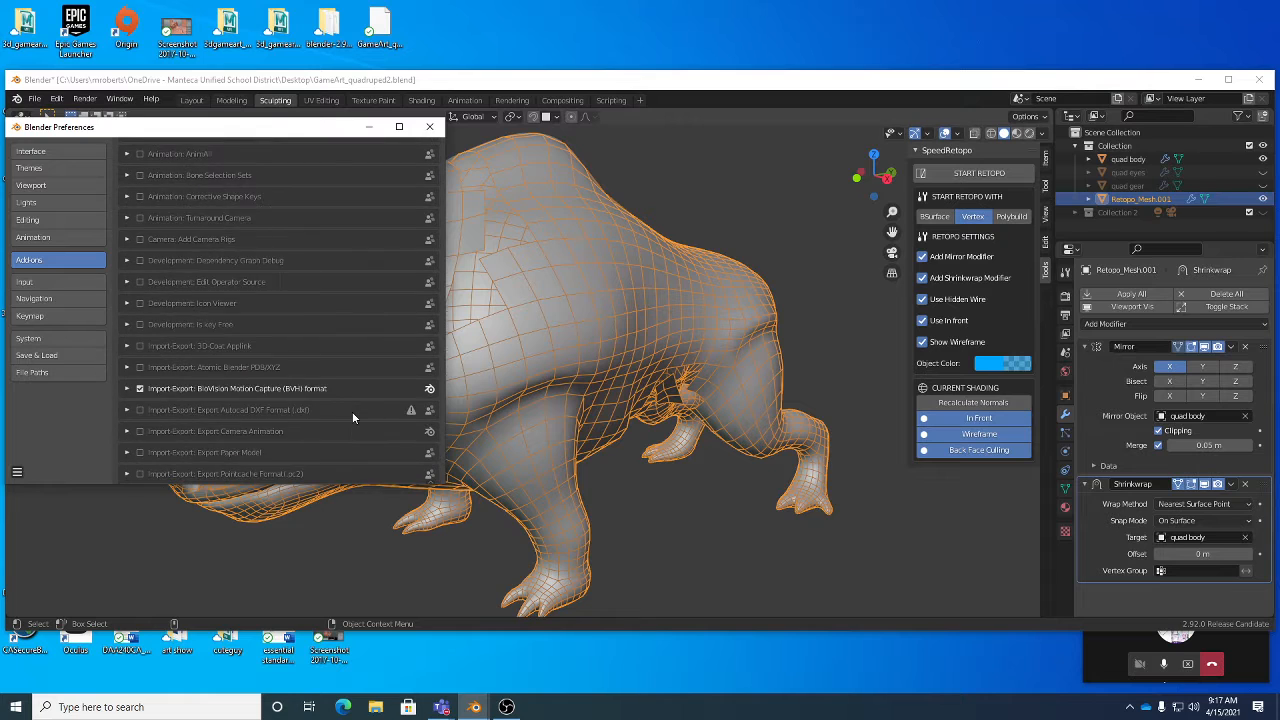
{"action": "scroll", "coordinate": [352, 415], "scroll_direction": "down", "scroll_amount": 15}
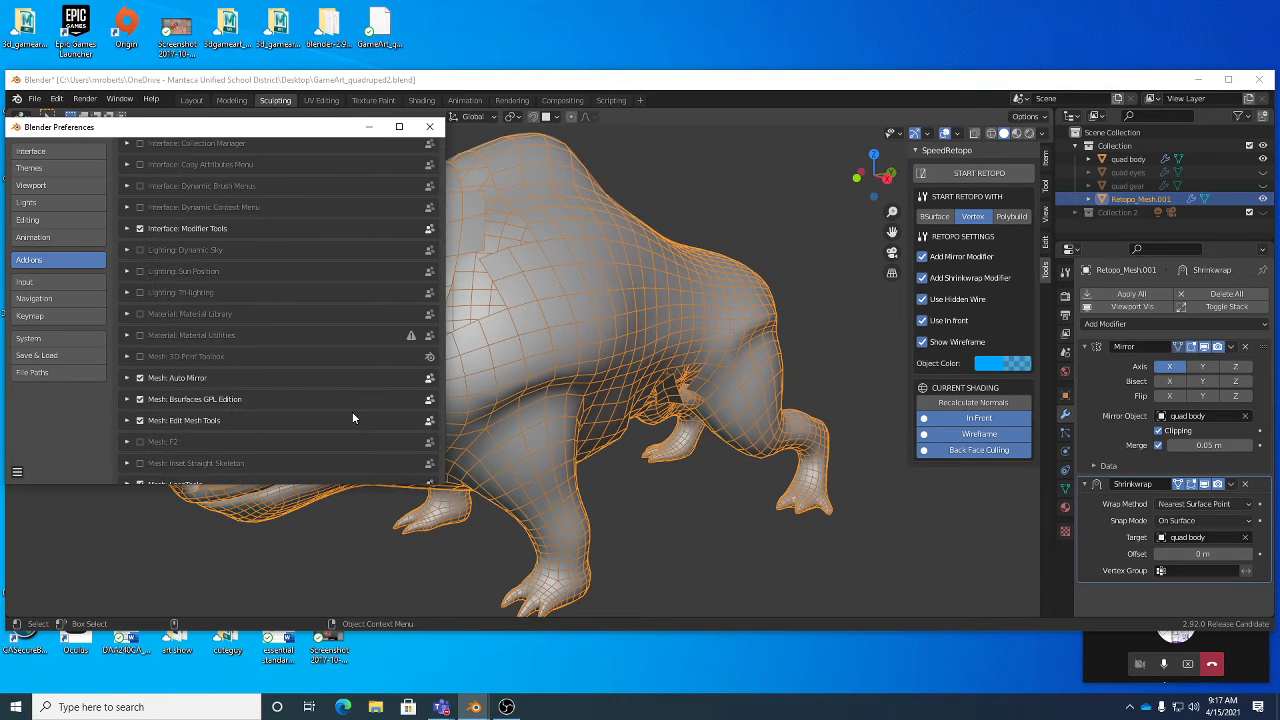
{"action": "scroll", "coordinate": [352, 418], "scroll_direction": "down", "scroll_amount": 12}
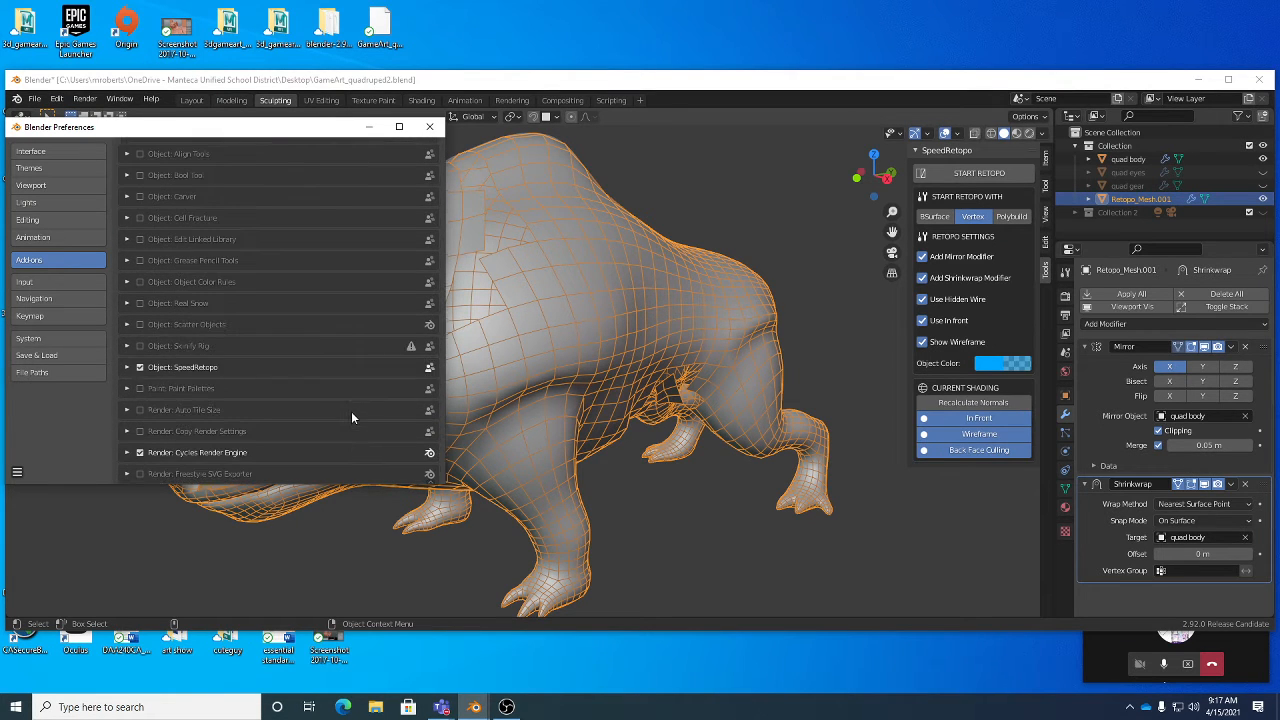
{"action": "left_click", "coordinate": [140, 367]}
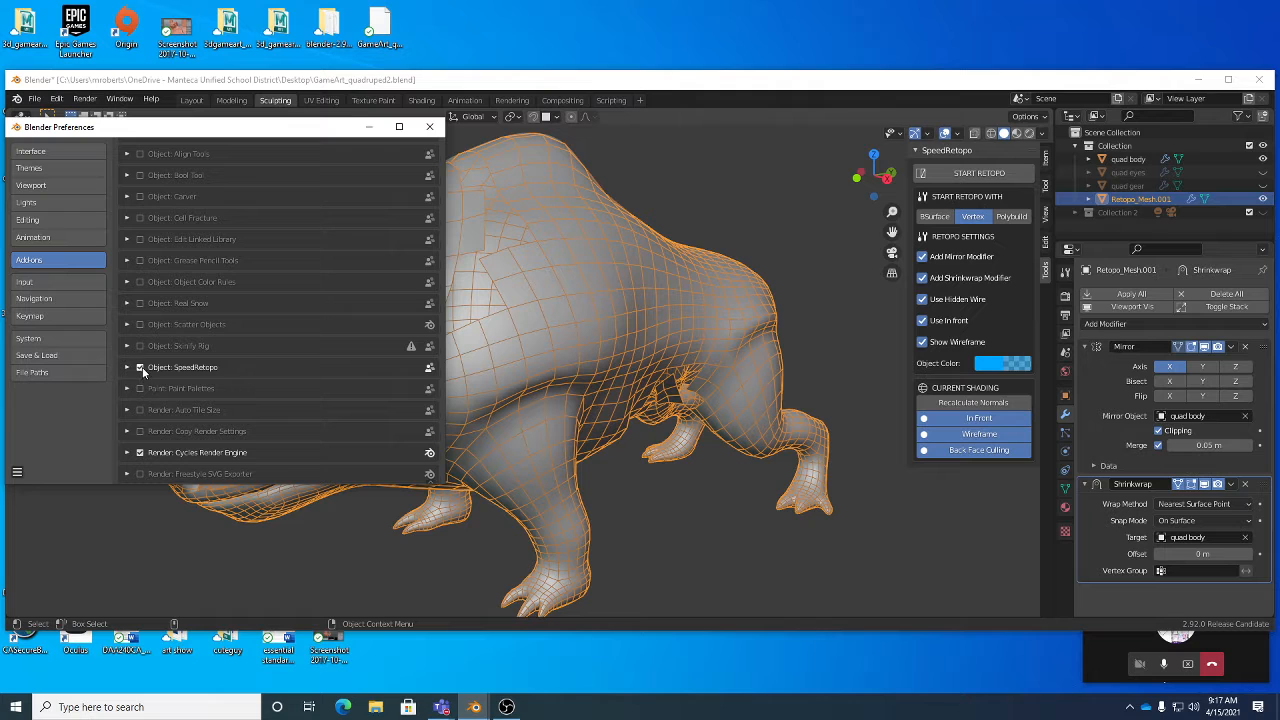
{"action": "left_click", "coordinate": [428, 130]}
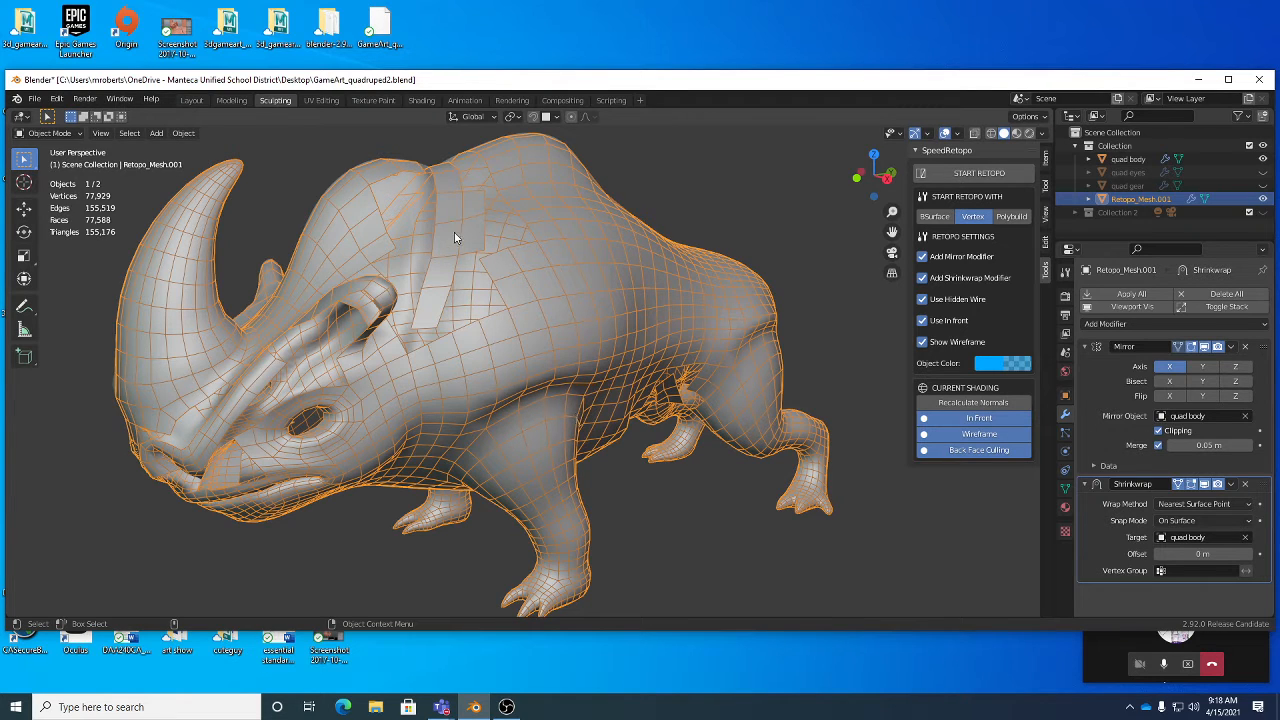
Switch Retopo_Mesh.001 from Object Mode to Edit Mode.
{"action": "right_click", "coordinate": [752, 196]}
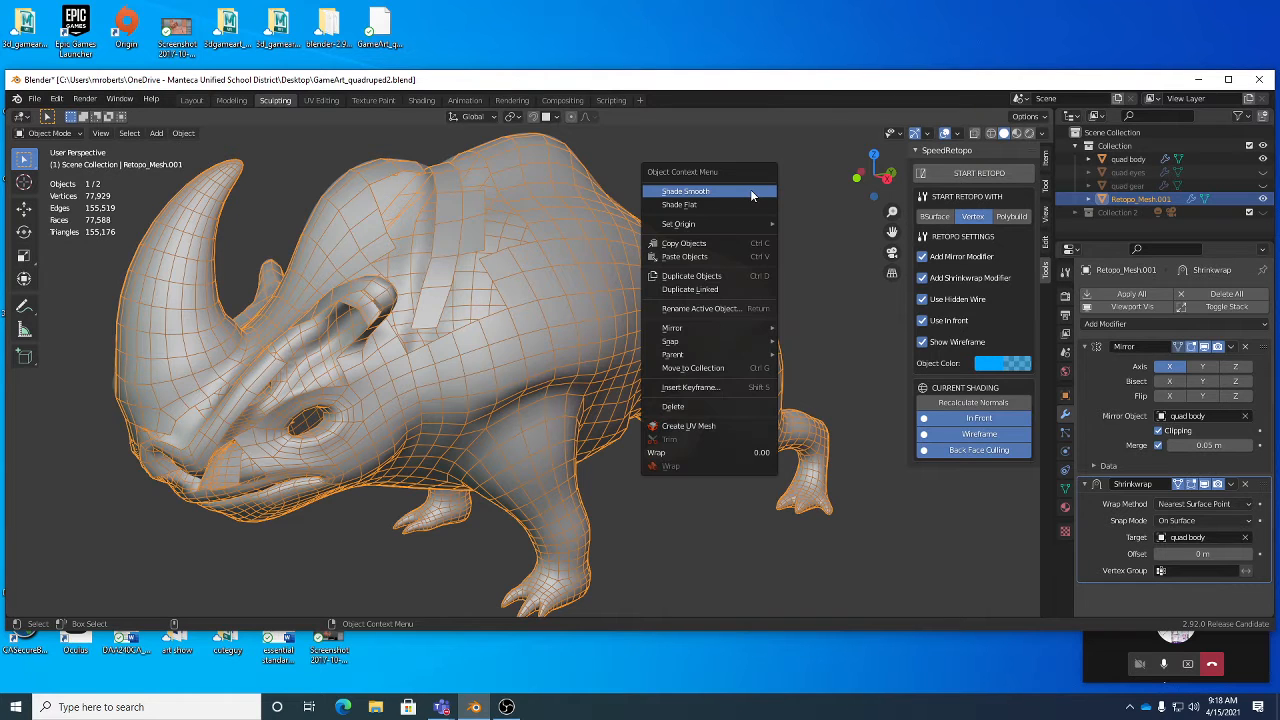
{"action": "mouse_move", "coordinate": [733, 318]}
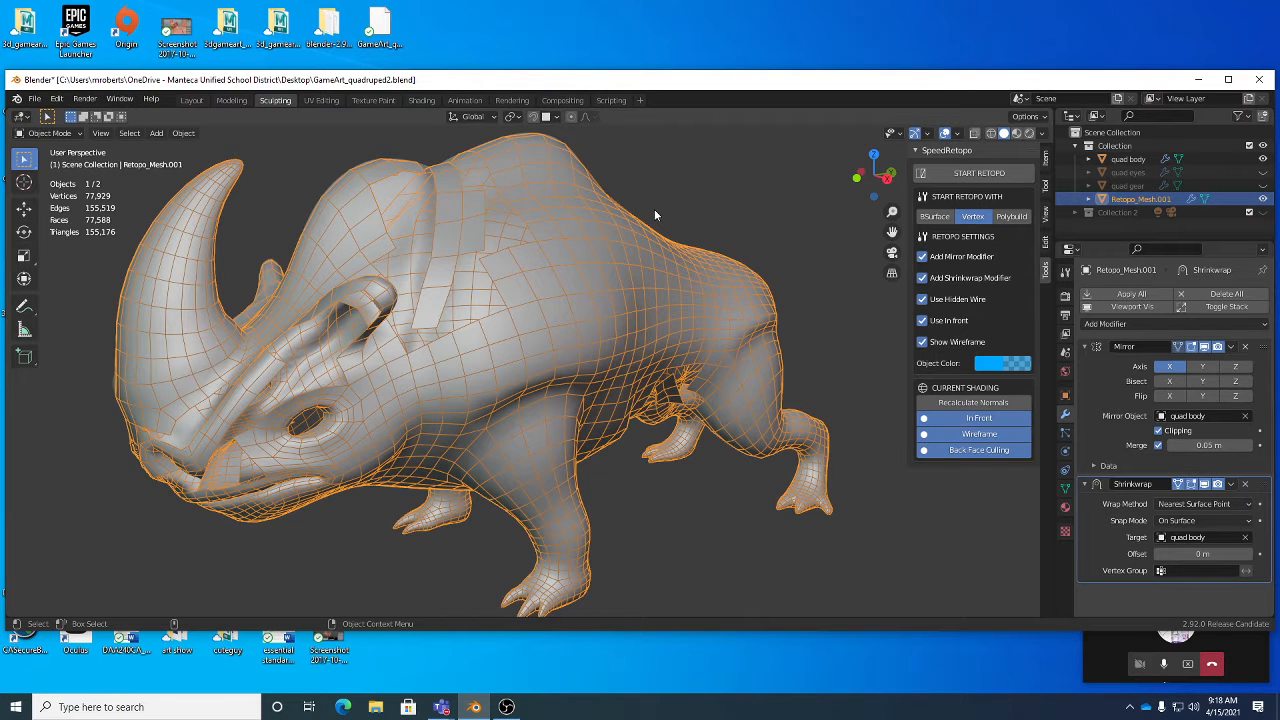
{"action": "key", "text": "Tab"}
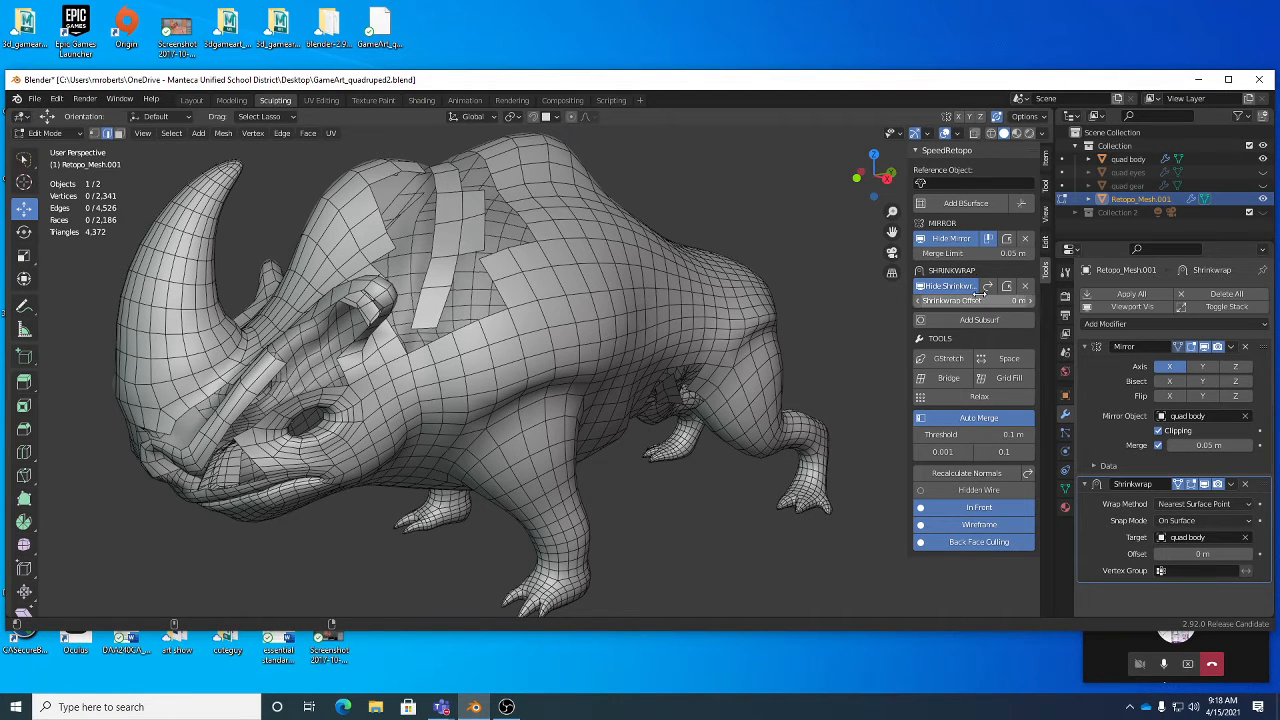
Compare the retopology mesh display with SpeedRetopo's Hidden Wire and In Front options each switched on and off.
{"action": "left_click", "coordinate": [945, 489]}
{"action": "left_click", "coordinate": [945, 489]}
{"action": "left_click", "coordinate": [945, 489]}
{"action": "left_click", "coordinate": [945, 489]}
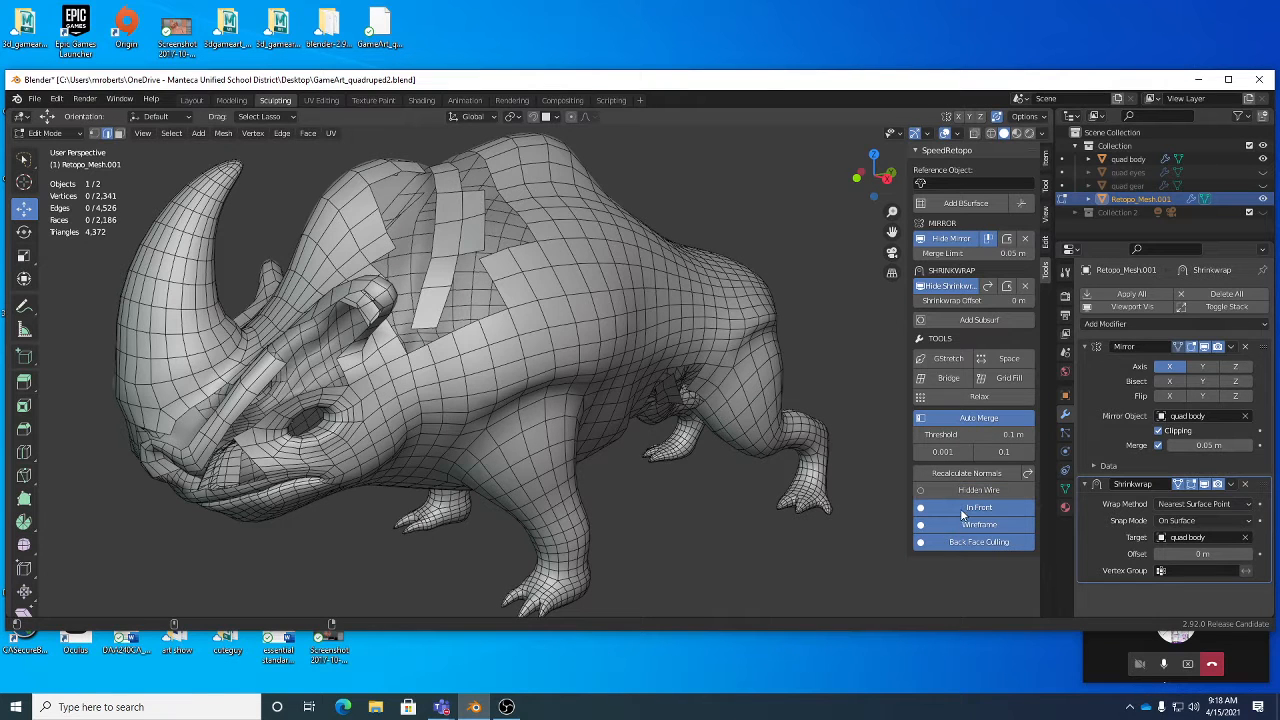
{"action": "left_click", "coordinate": [962, 512]}
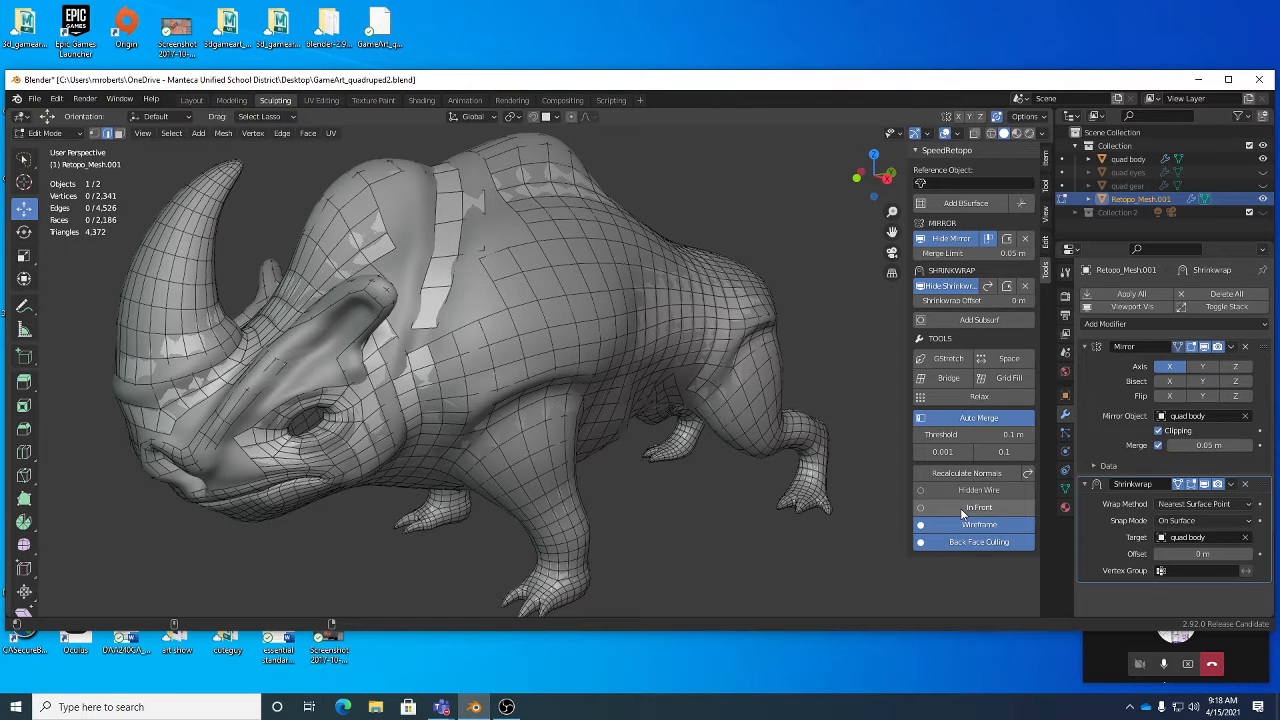
{"action": "left_click", "coordinate": [960, 507]}
{"action": "left_click", "coordinate": [960, 507]}
{"action": "left_click", "coordinate": [960, 507]}
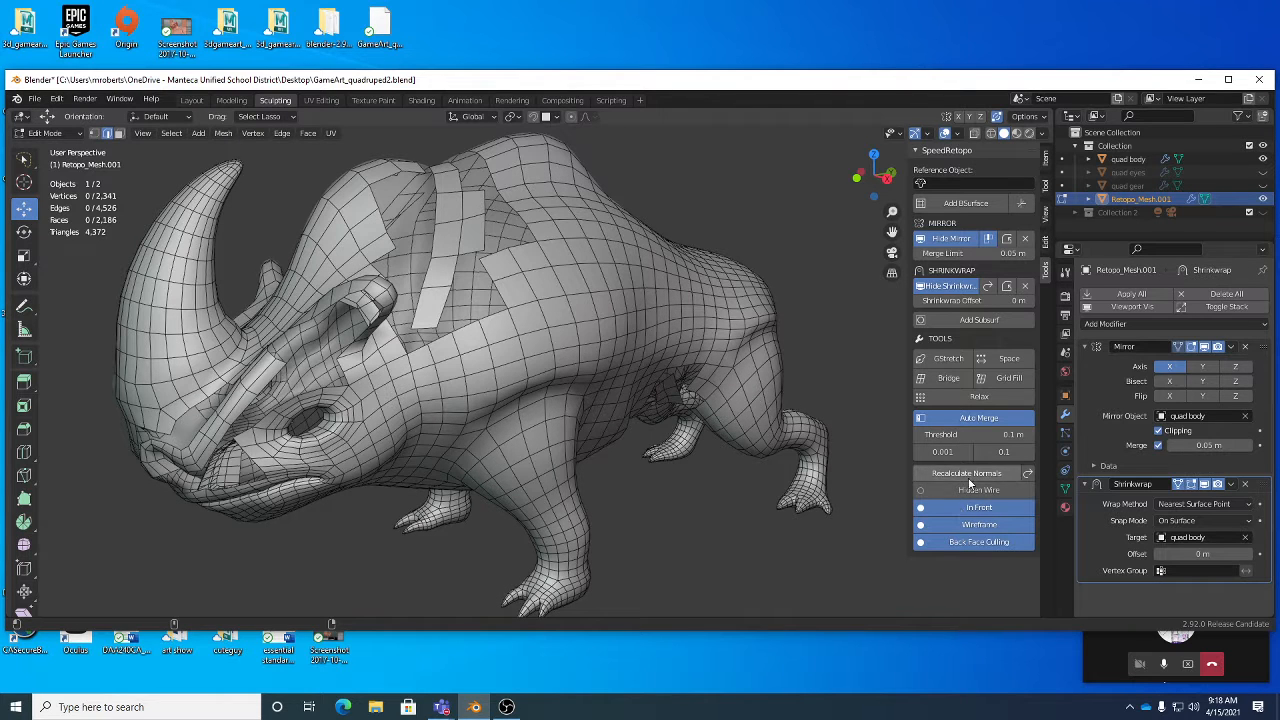
Compare the retopology mesh display with Back Face Culling switched off and on.
{"action": "left_click", "coordinate": [970, 543]}
{"action": "left_click", "coordinate": [968, 545]}
{"action": "left_click", "coordinate": [968, 545]}
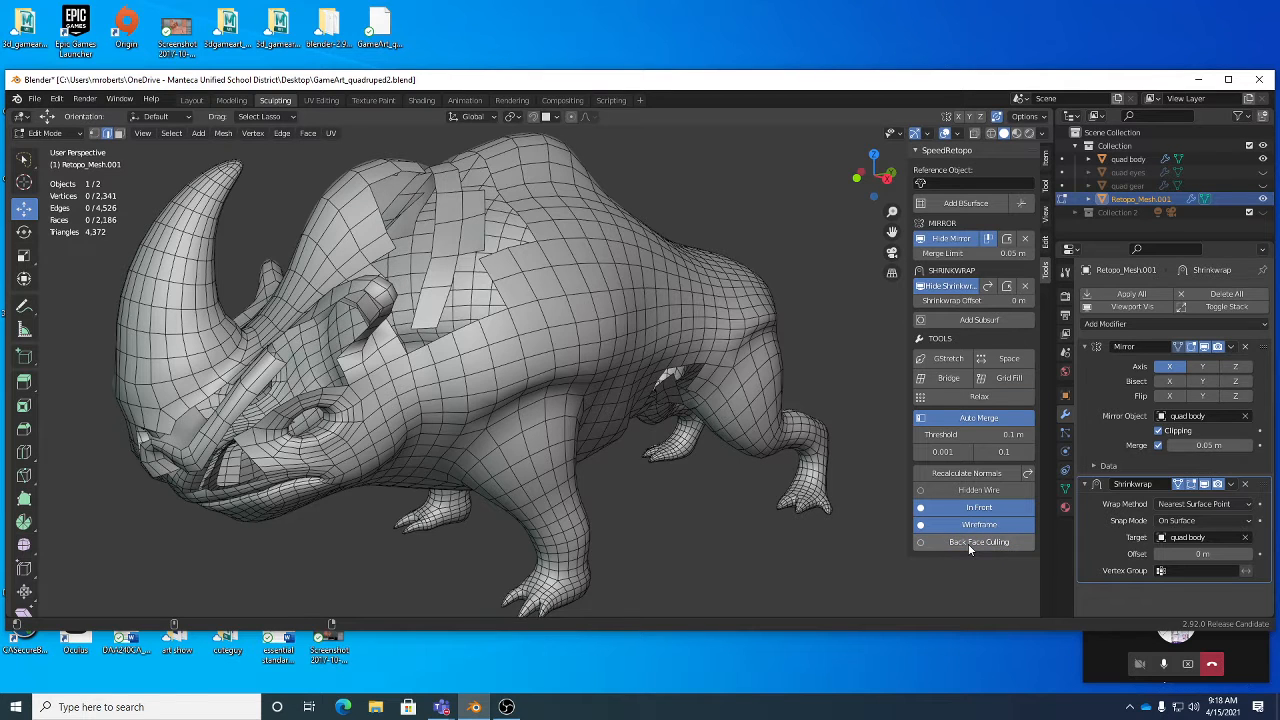
{"action": "left_click", "coordinate": [968, 545]}
{"action": "left_click", "coordinate": [968, 545]}
{"action": "left_click", "coordinate": [968, 545]}
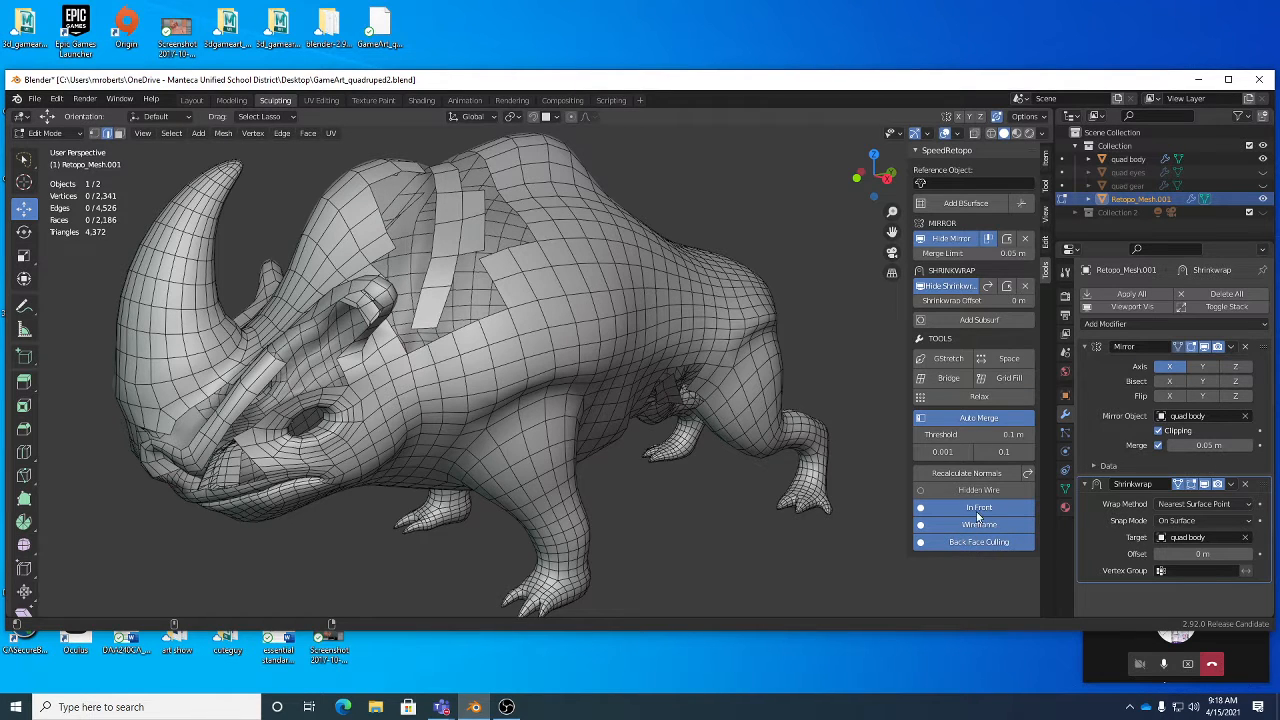
{"action": "left_click", "coordinate": [976, 477]}
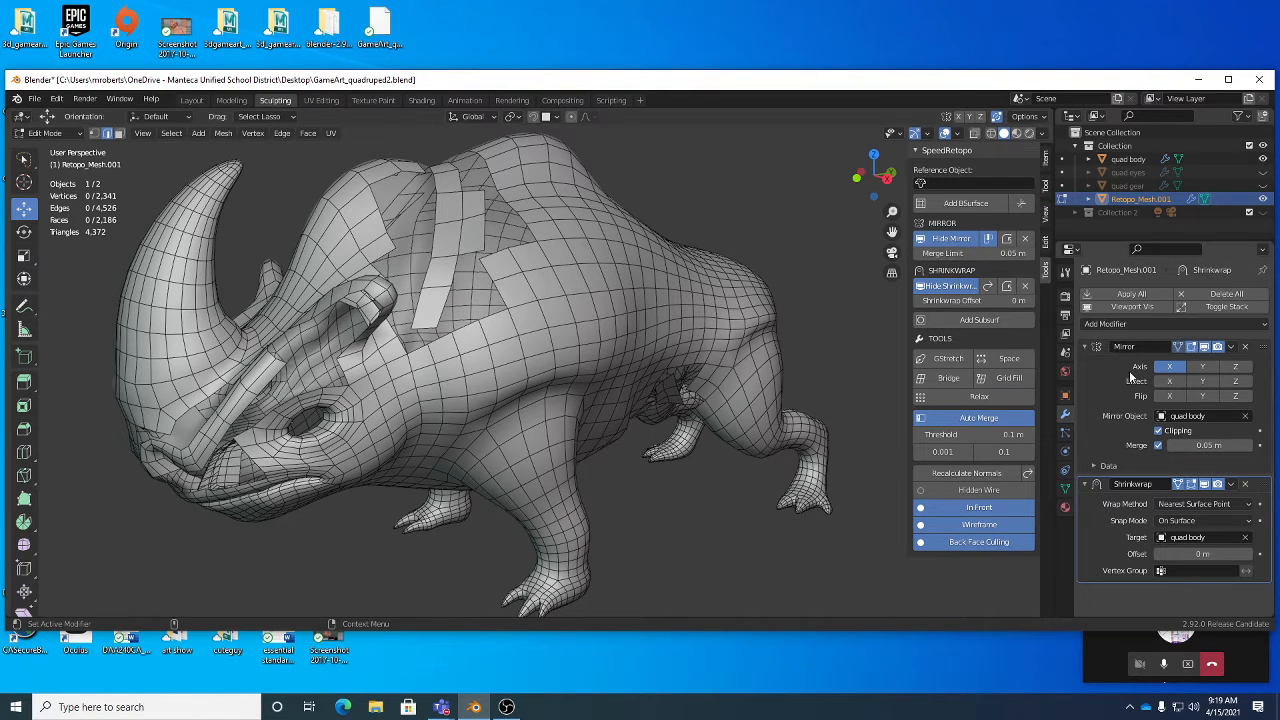
Set quad body as the reference object for SpeedRetopo.
{"action": "left_click", "coordinate": [940, 184]}
{"action": "left_click", "coordinate": [935, 230]}
{"action": "middle_click_drag", "start_coordinate": [530, 265], "coordinate": [648, 323]}
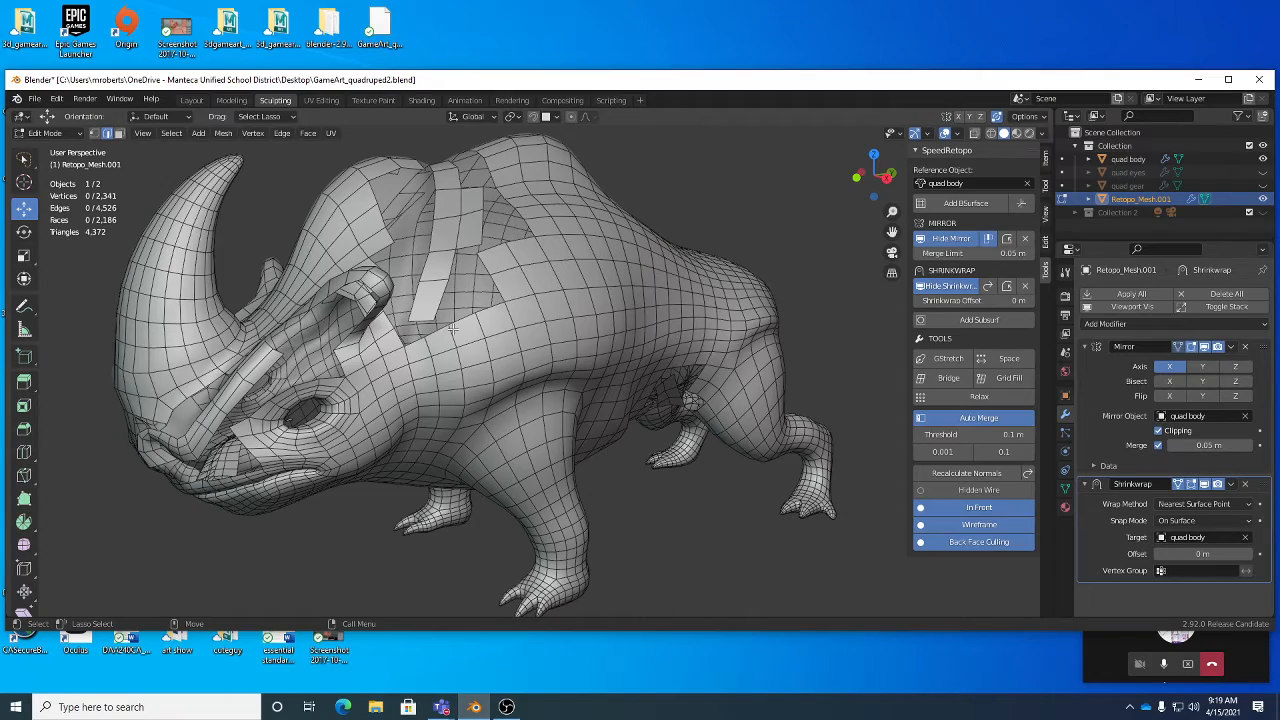
{"action": "mouse_move", "coordinate": [454, 330]}
{"action": "middle_mouse_down"}
{"action": "mouse_move", "coordinate": [443, 366]}
{"action": "mouse_move", "coordinate": [468, 334]}
{"action": "middle_mouse_up"}
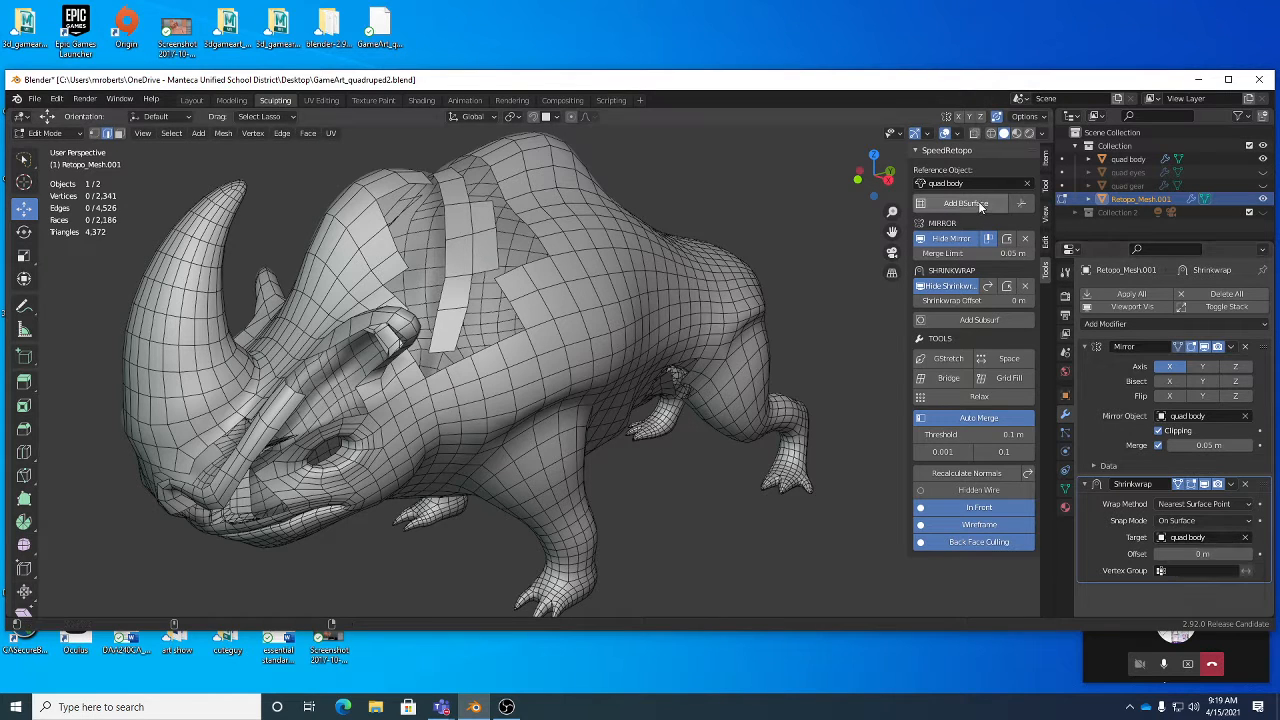
Change the active tool from Move to the Tweak selection tool.
{"action": "middle_click_drag", "start_coordinate": [512, 284], "coordinate": [581, 316]}
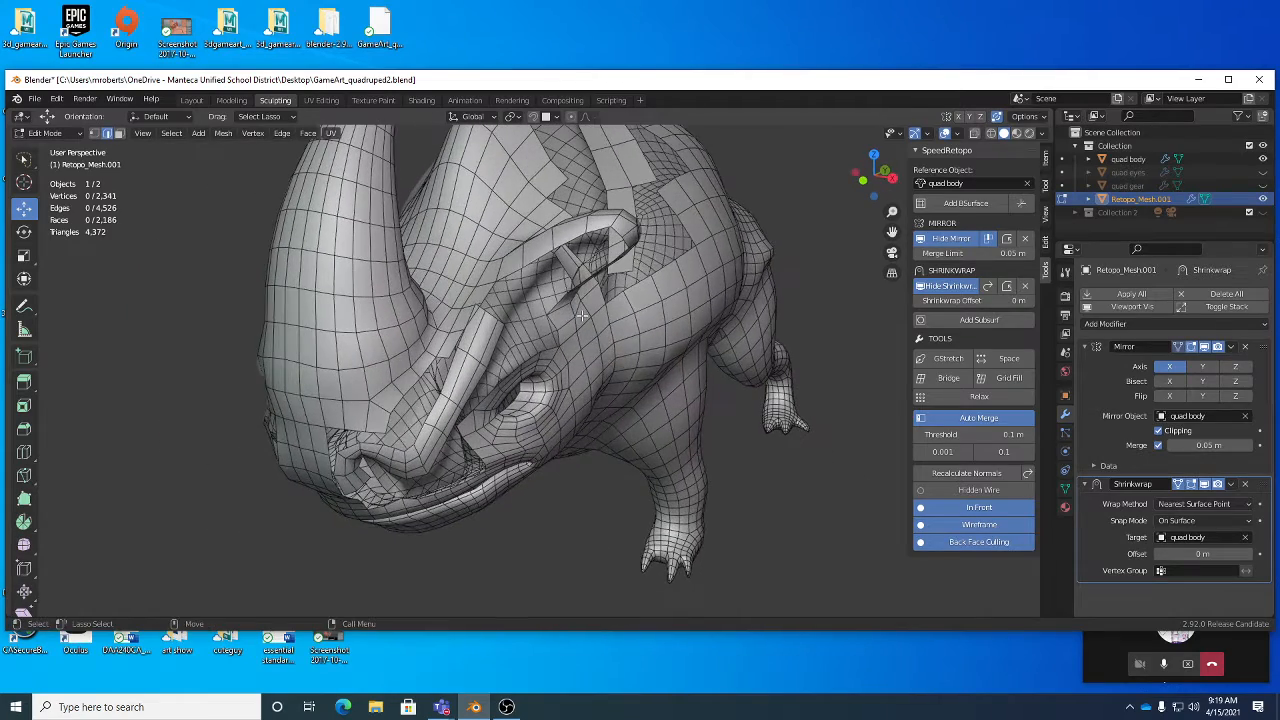
{"action": "key", "text": "w"}
{"action": "key", "text": "w"}
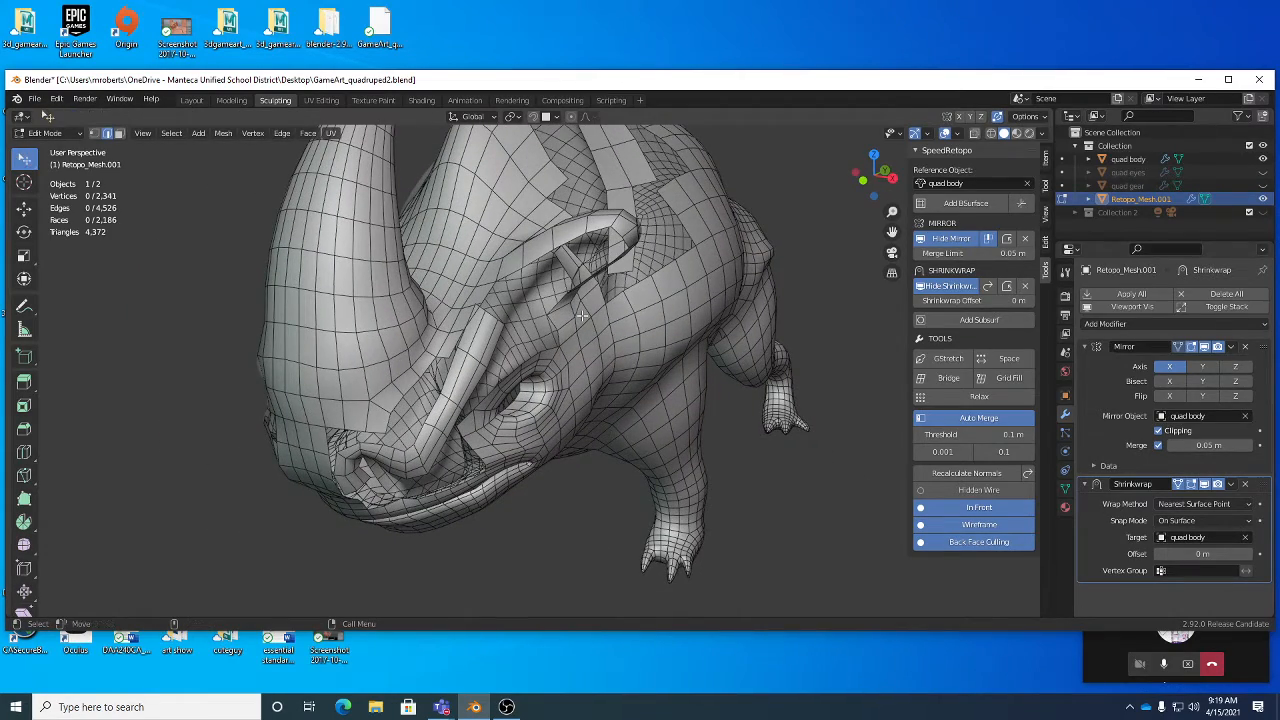
{"action": "key", "text": "w"}
{"action": "key", "text": "w"}
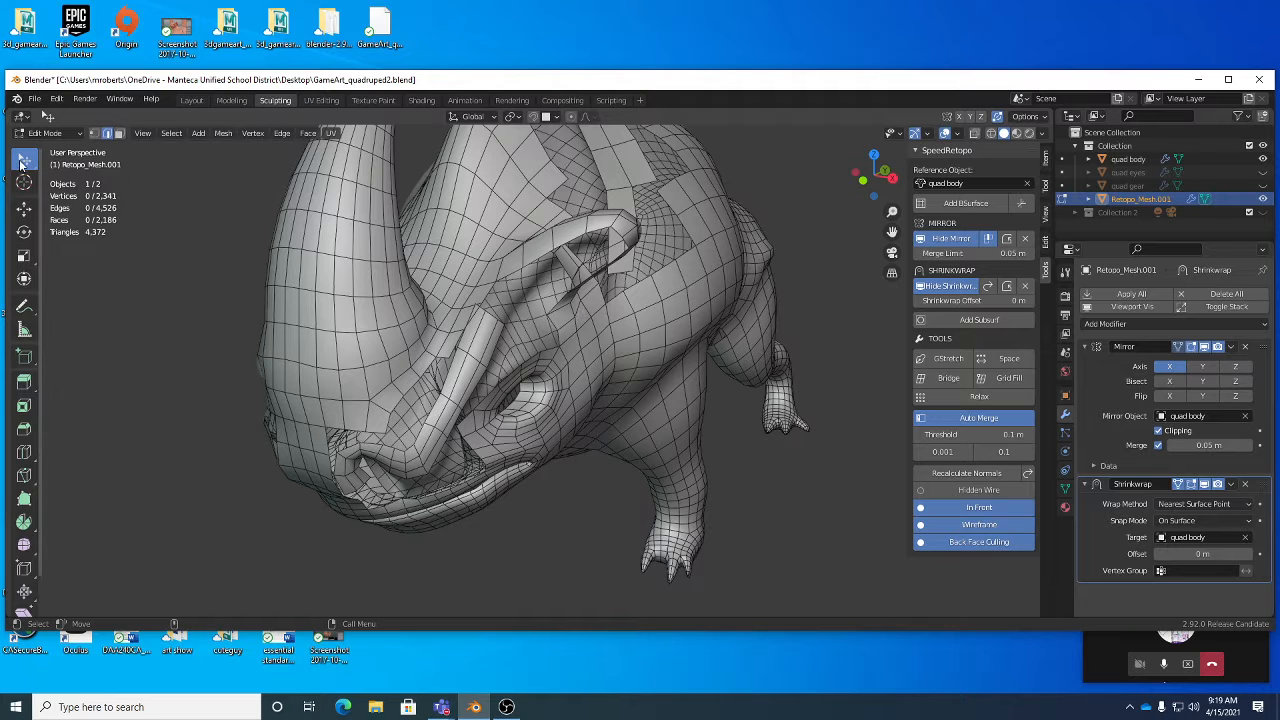
{"action": "key", "text": "w"}
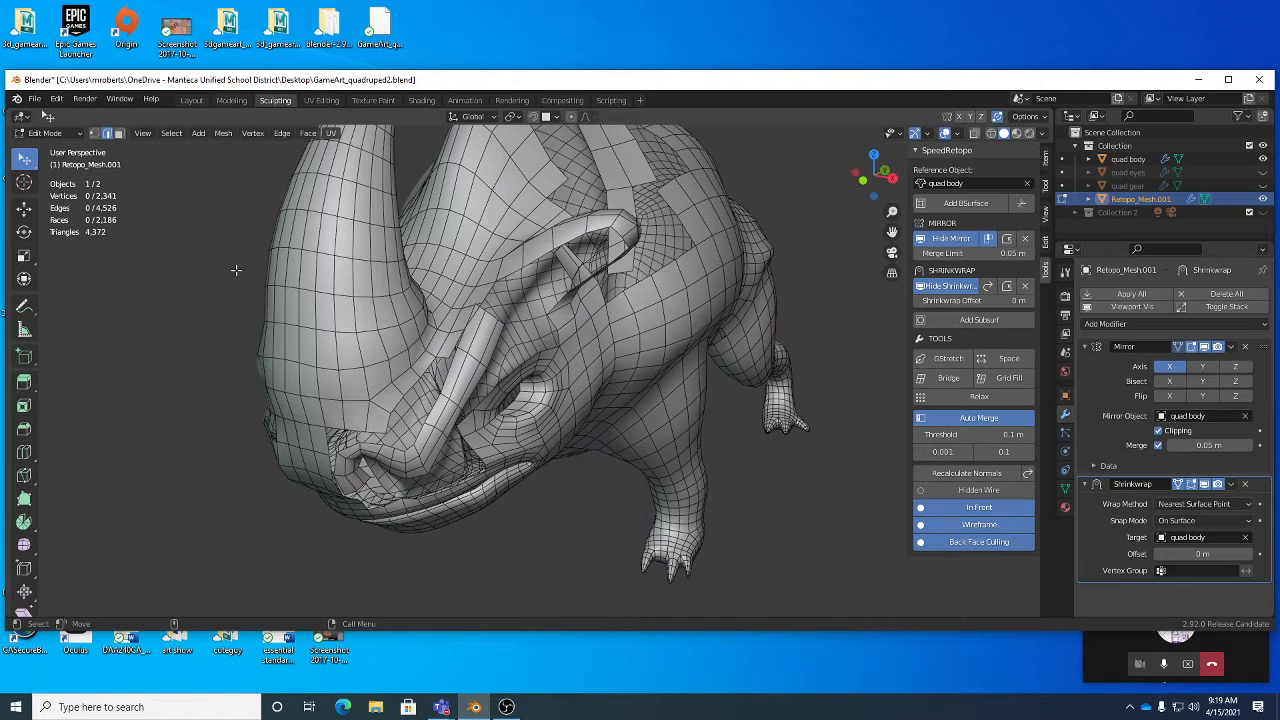
In vertex select mode, reposition individual vertices on the border of the loose face strip between the horn and the eye.
{"action": "mouse_move", "coordinate": [558, 360]}
{"action": "middle_mouse_down"}
{"action": "mouse_move", "coordinate": [552, 378]}
{"action": "mouse_move", "coordinate": [564, 355]}
{"action": "middle_mouse_up"}
{"action": "scroll", "coordinate": [549, 384], "scroll_direction": "up", "scroll_amount": 3}
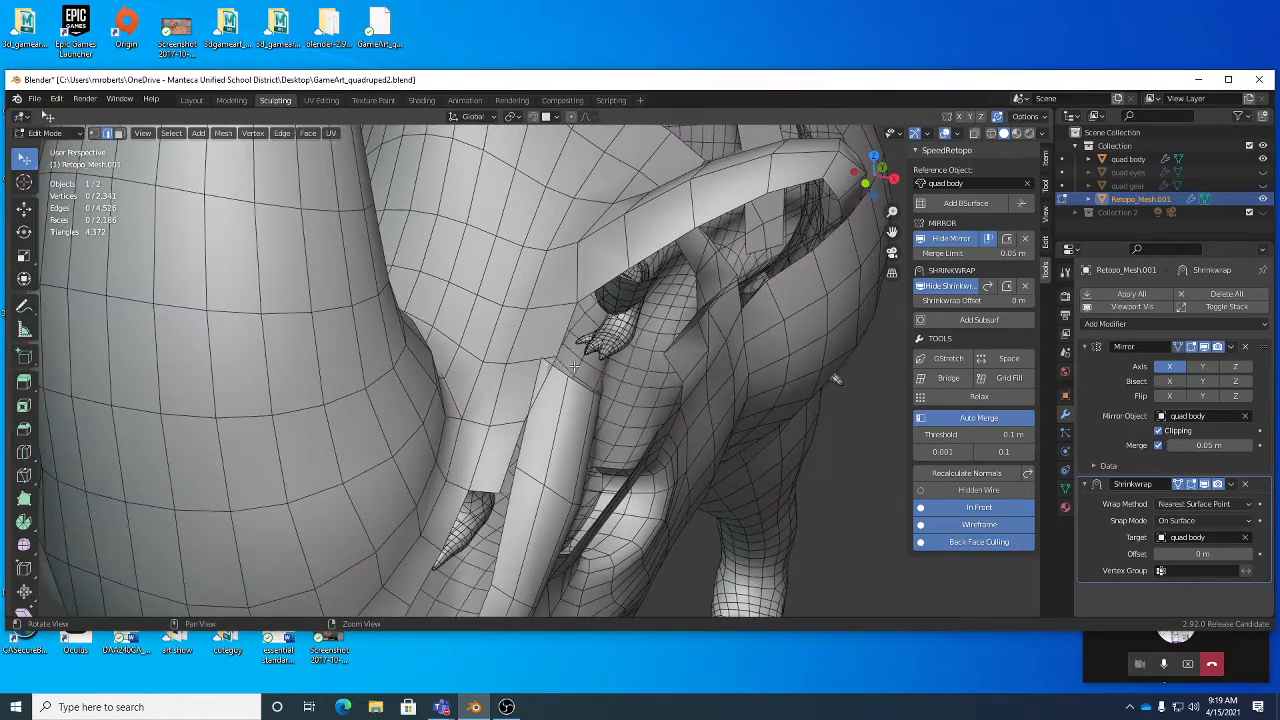
{"action": "left_click_drag", "start_coordinate": [560, 346], "coordinate": [555, 378]}
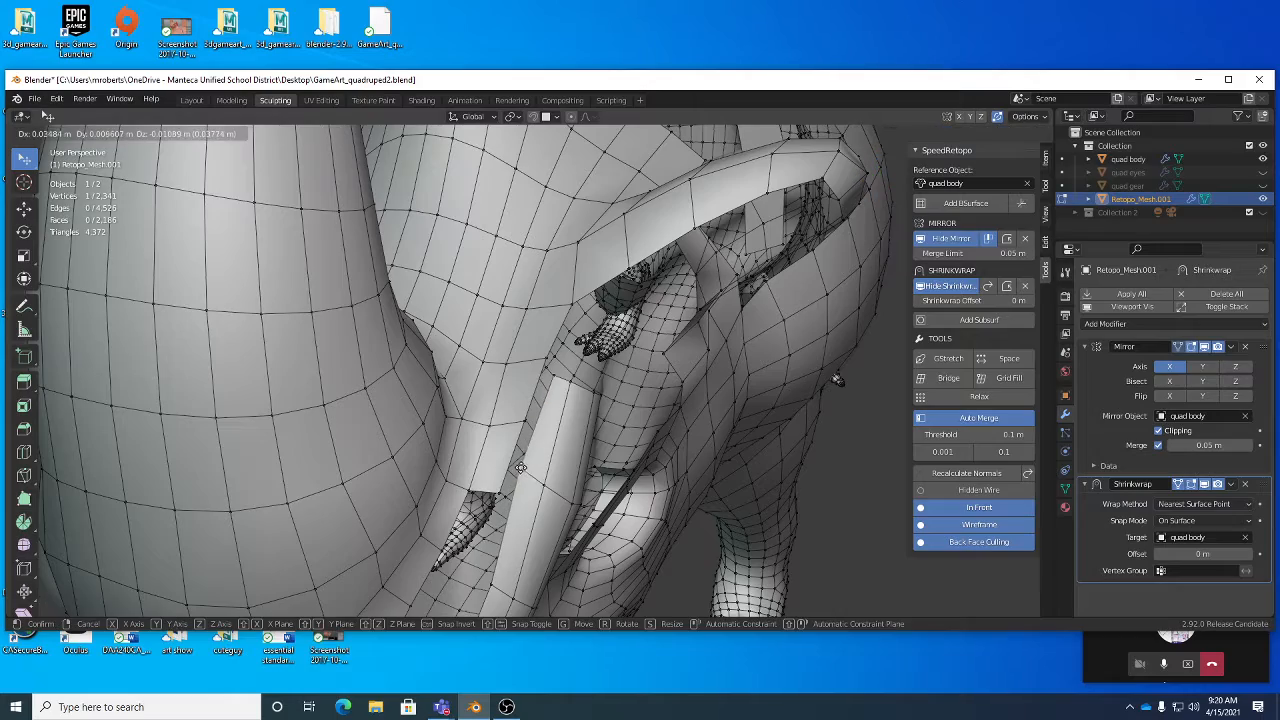
{"action": "left_click_drag", "start_coordinate": [524, 470], "coordinate": [592, 428], "text": "alt"}
{"action": "right_click_drag", "start_coordinate": [592, 428], "coordinate": [508, 420], "text": "alt"}
{"action": "left_click_drag", "start_coordinate": [508, 420], "coordinate": [596, 408], "text": "alt"}
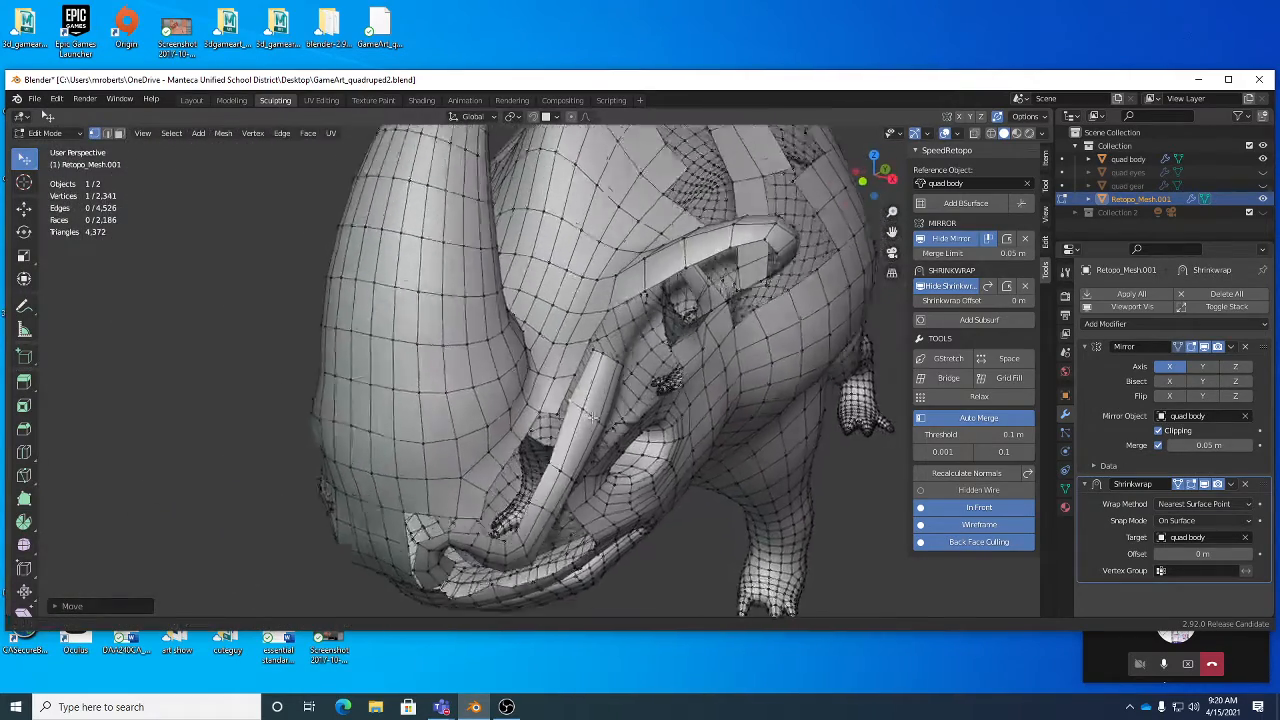
{"action": "right_click_drag", "start_coordinate": [596, 408], "coordinate": [606, 428], "text": "alt"}
{"action": "left_click_drag", "start_coordinate": [606, 428], "coordinate": [556, 420], "text": "alt"}
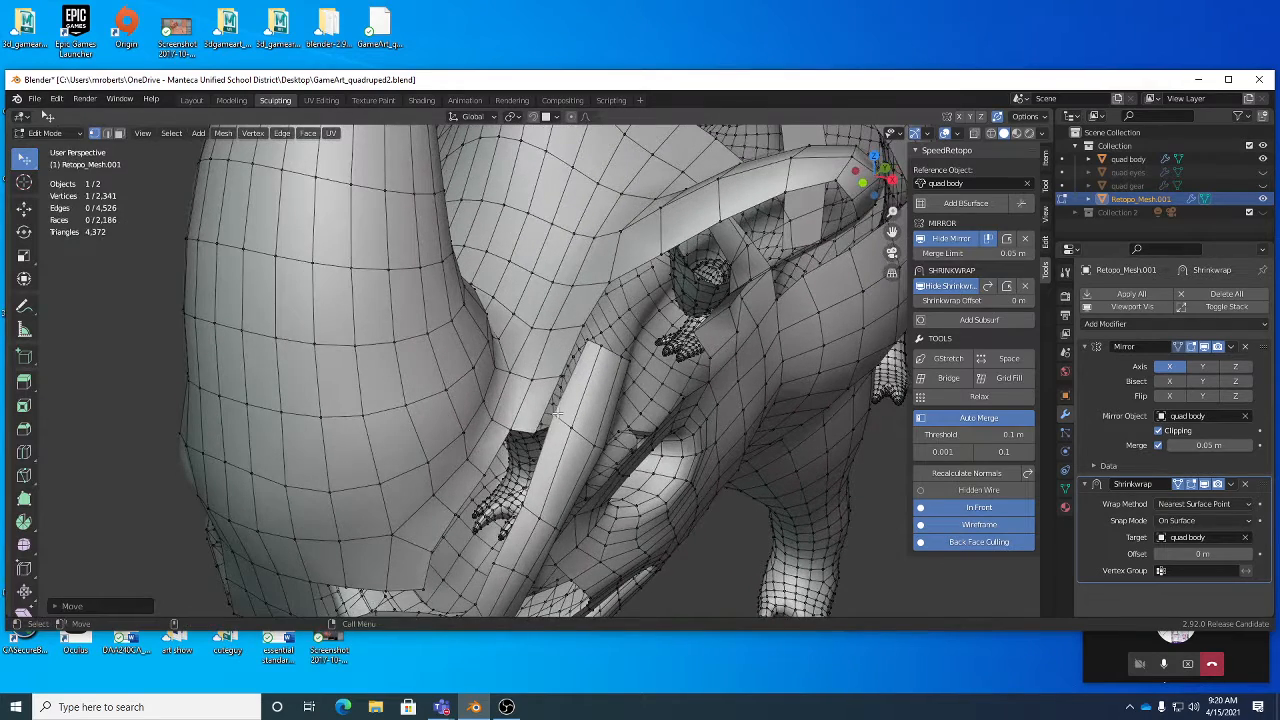
{"action": "key", "text": "g"}
{"action": "left_click", "coordinate": [558, 422]}
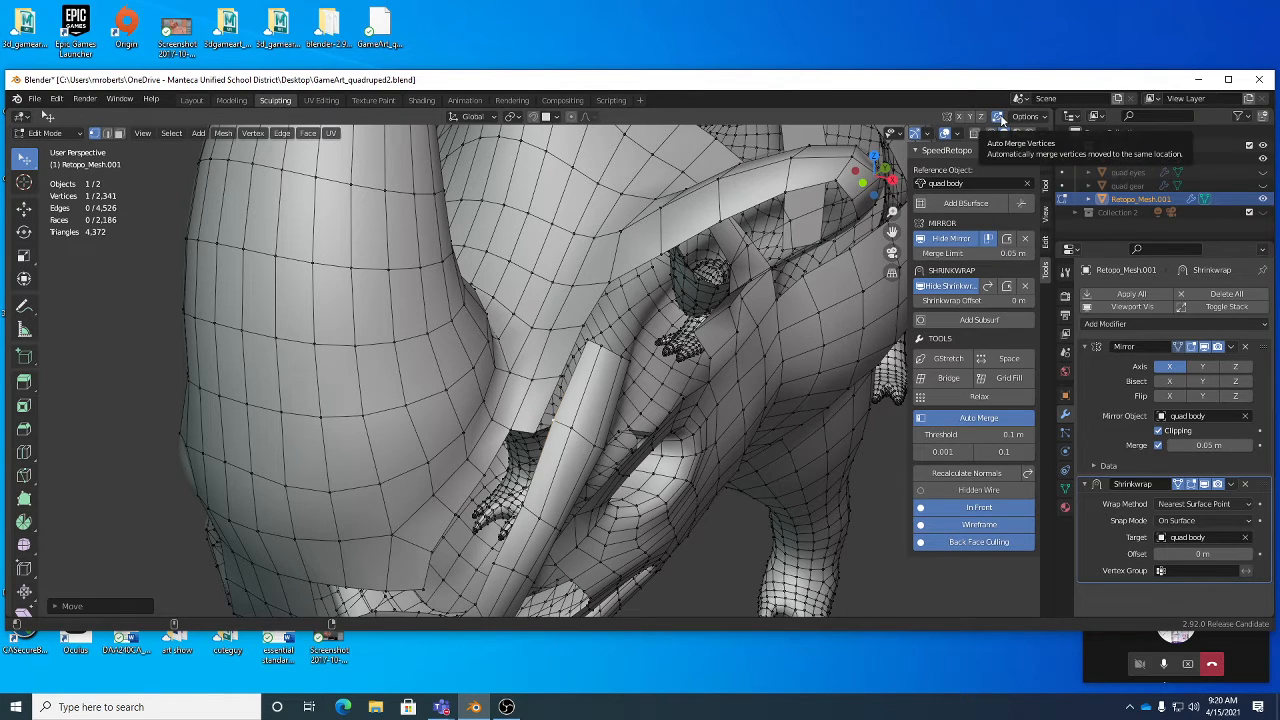
Turn off Auto Merge and slightly reposition the selected vertex on the loose strip's long edge beside the horn.
{"action": "middle_click_drag", "start_coordinate": [496, 340], "coordinate": [509, 397]}
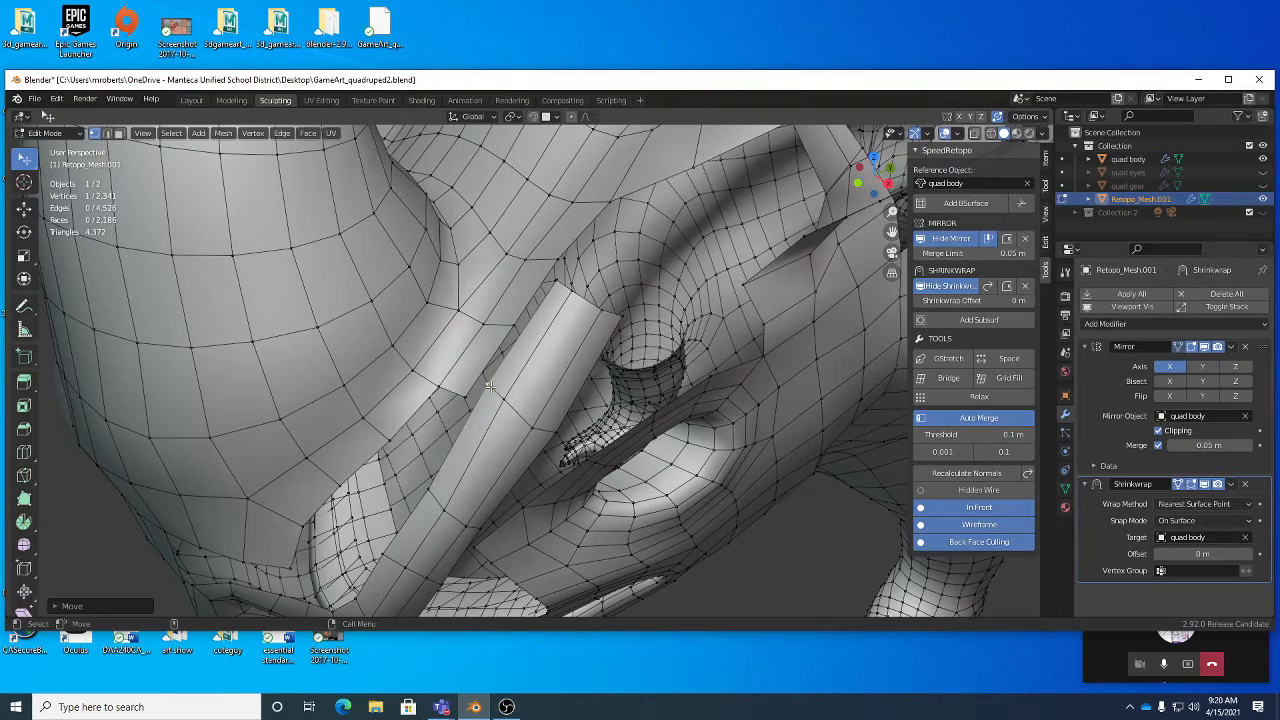
{"action": "left_click", "coordinate": [966, 422]}
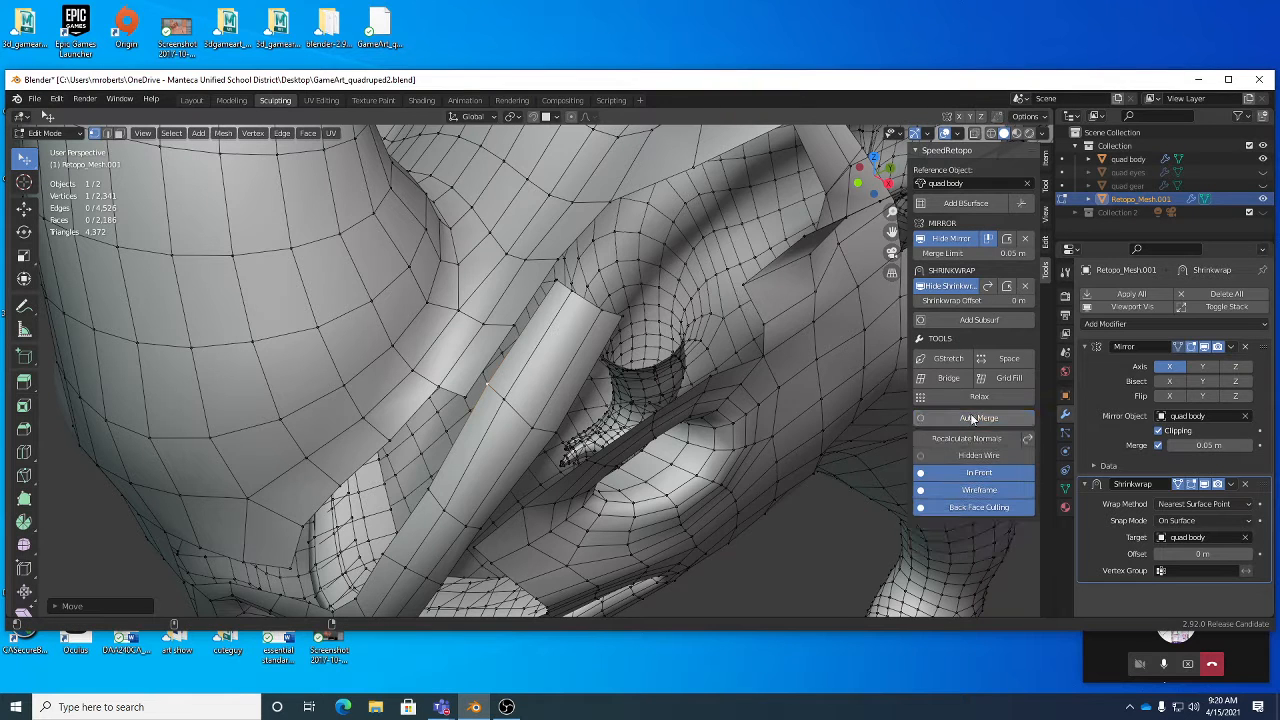
{"action": "key", "text": "g"}
{"action": "left_click", "coordinate": [487, 391]}
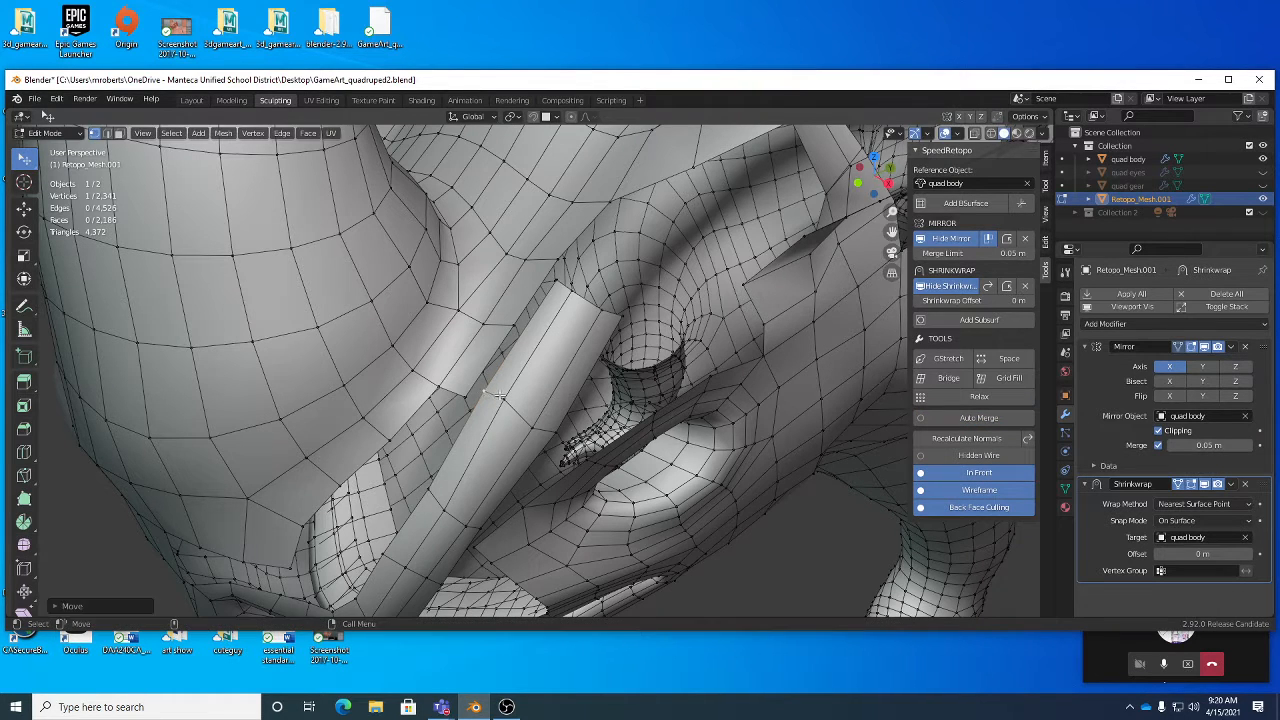
{"action": "key", "text": "g"}
{"action": "left_click", "coordinate": [490, 395]}
{"action": "left_click_drag", "start_coordinate": [485, 391], "coordinate": [512, 362]}
{"action": "left_click_drag", "start_coordinate": [436, 346], "coordinate": [438, 342], "text": "alt"}
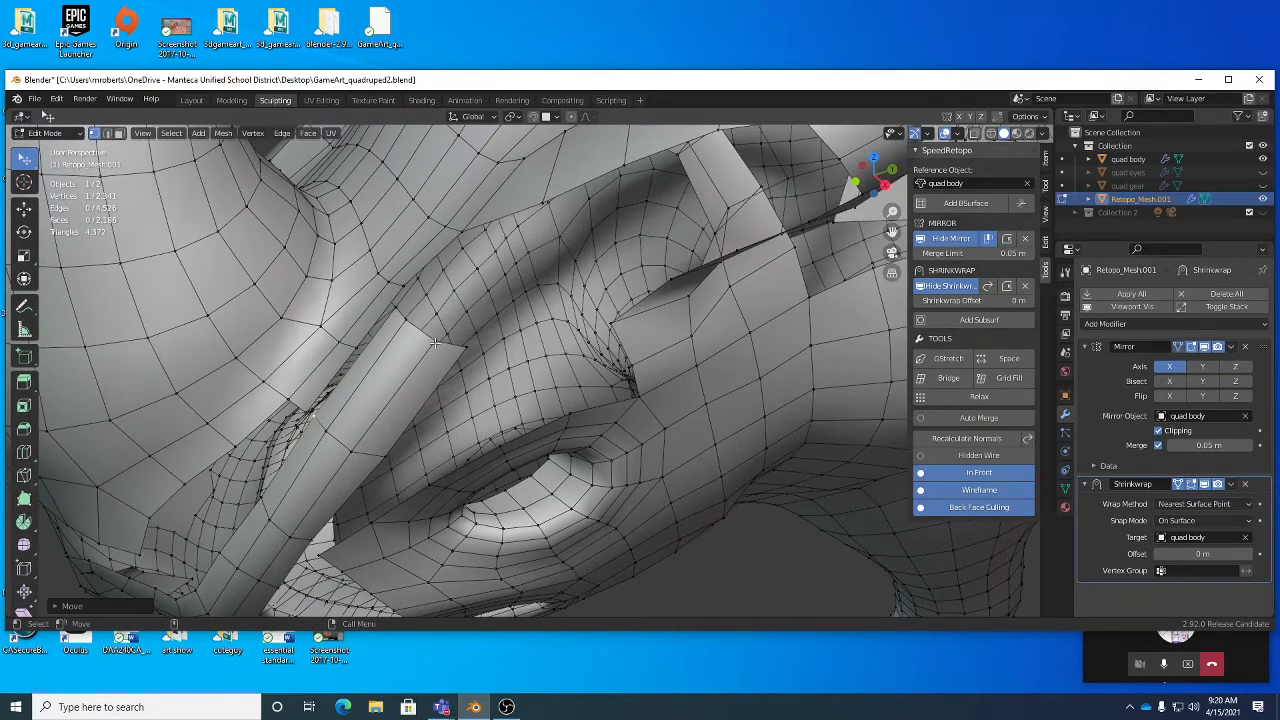
Undo the last vertex move and extend the loose strip's open end by moving its three end edges farther along the horn.
{"action": "key", "text": "ctrl+z"}
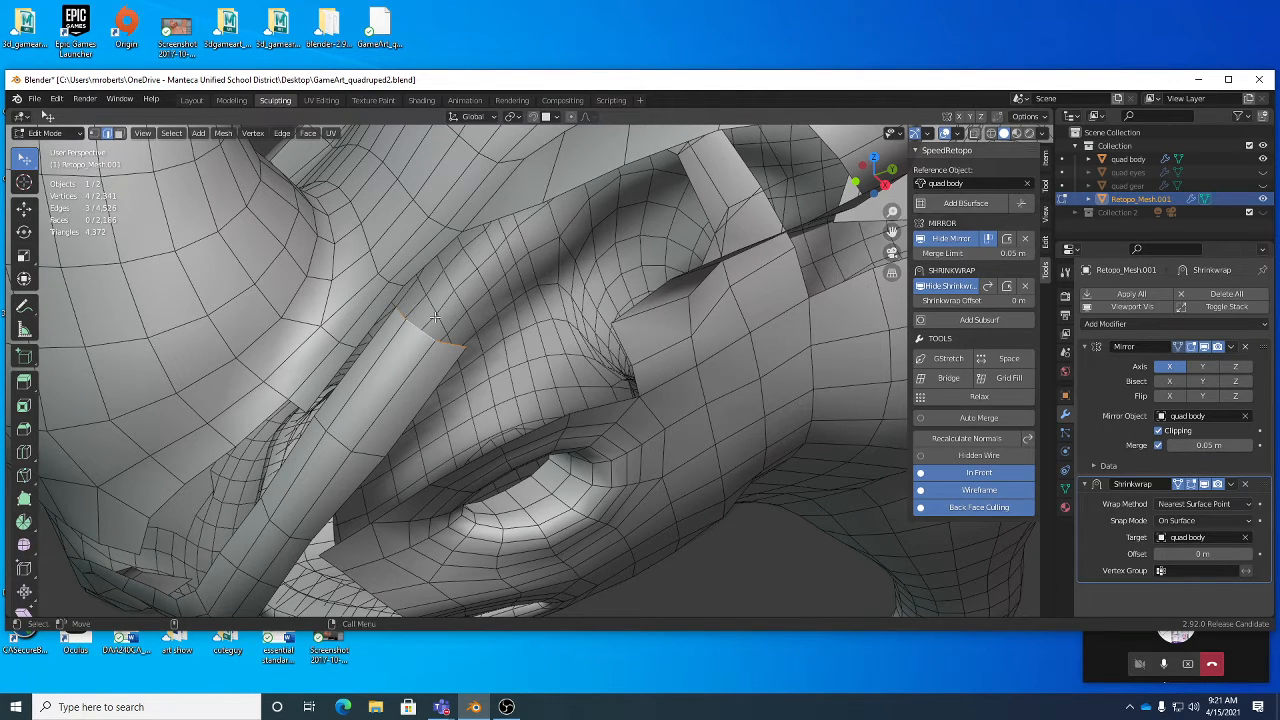
{"action": "key", "text": "shift+space"}
{"action": "key", "text": "g"}
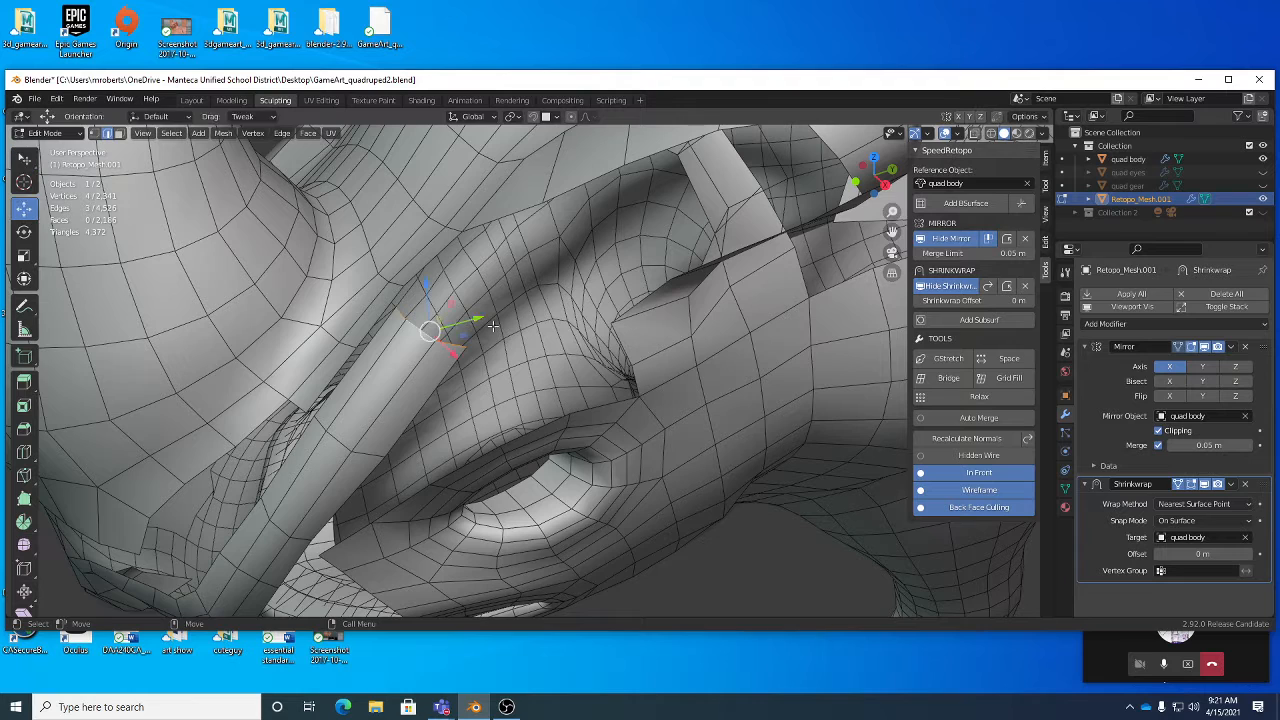
{"action": "key", "text": "g"}
{"action": "left_click", "coordinate": [555, 329]}
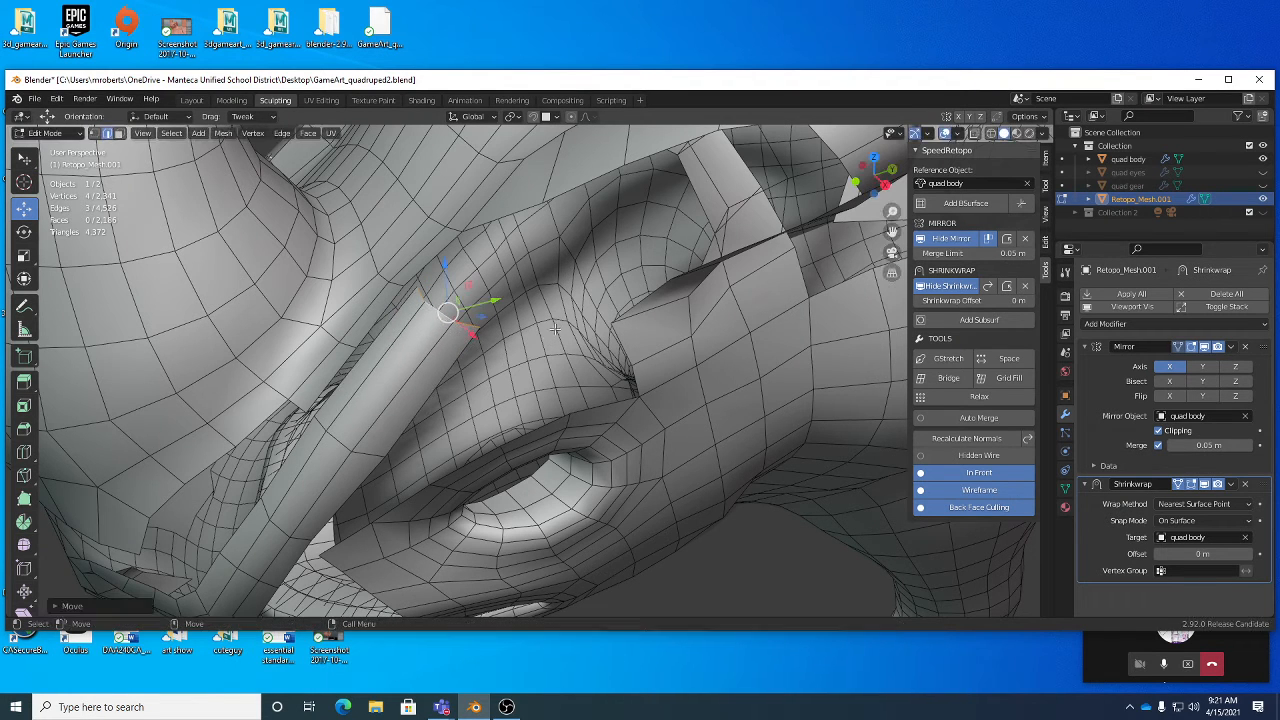
{"action": "key", "text": "w"}
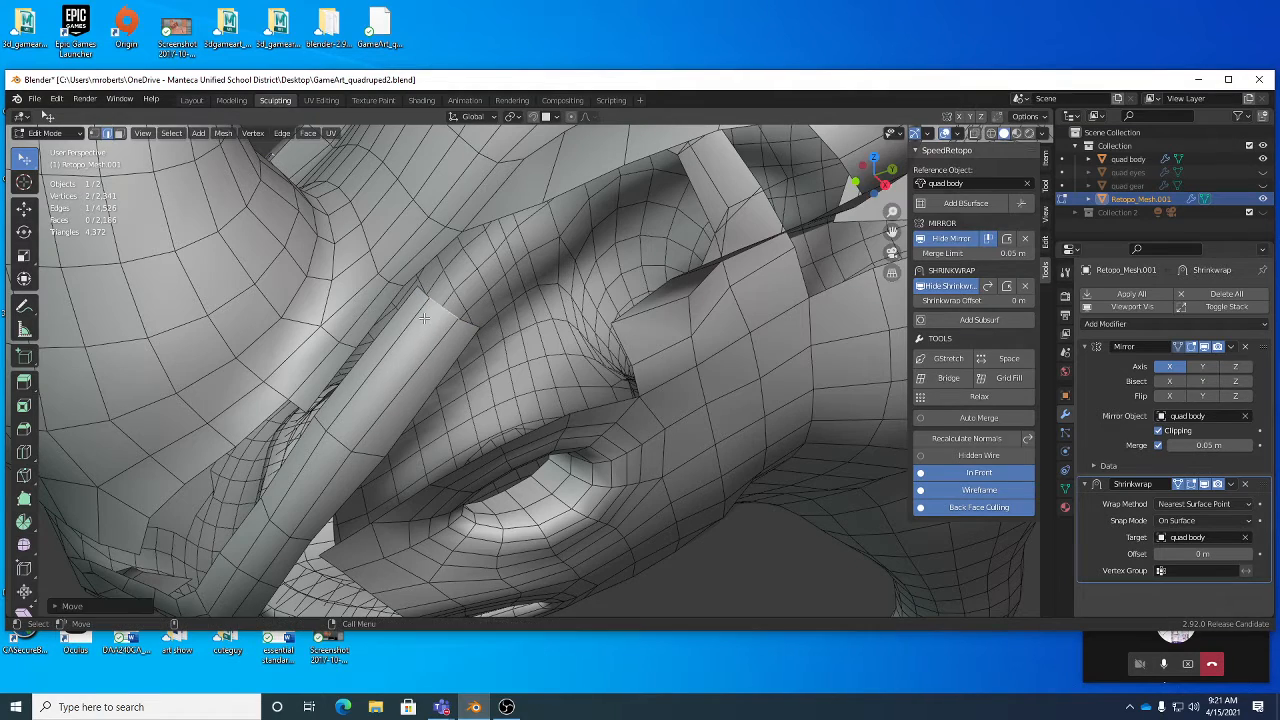
Add a single loop cut across the end section of the loose strip.
{"action": "middle_click_drag", "start_coordinate": [437, 312], "coordinate": [474, 305]}
{"action": "key", "text": "ctrl+r"}
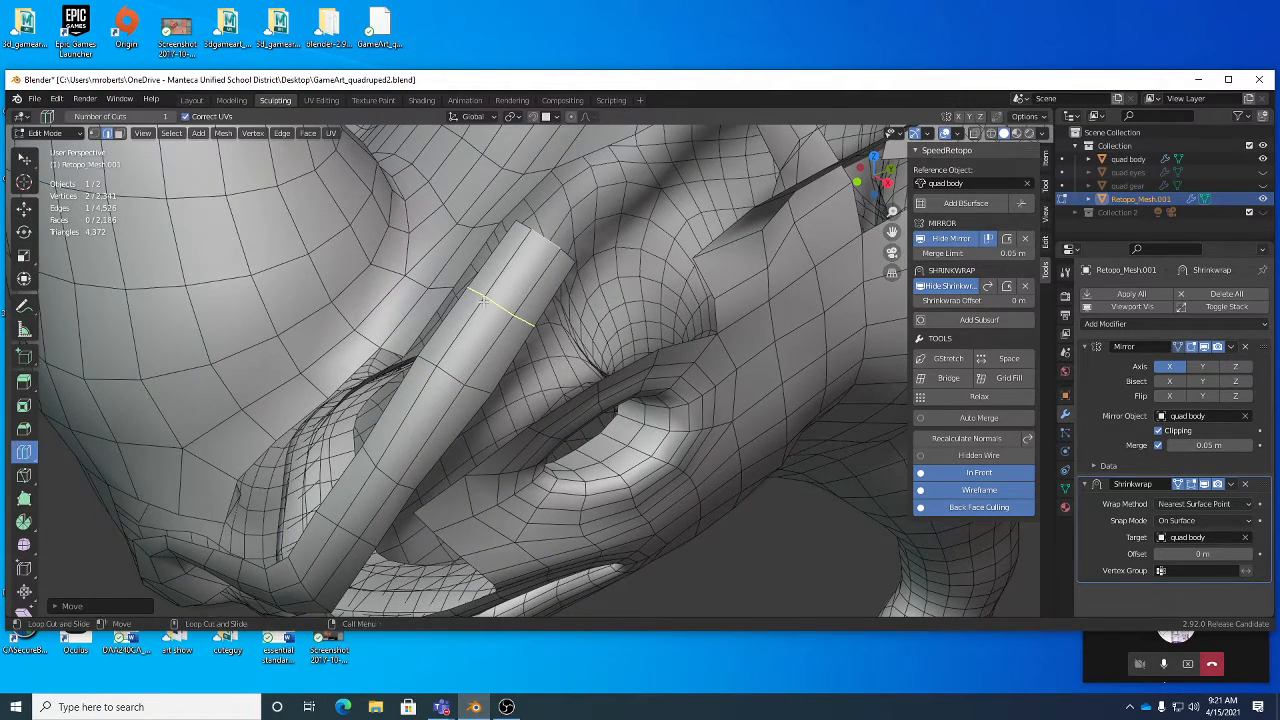
{"action": "left_click", "coordinate": [503, 308]}
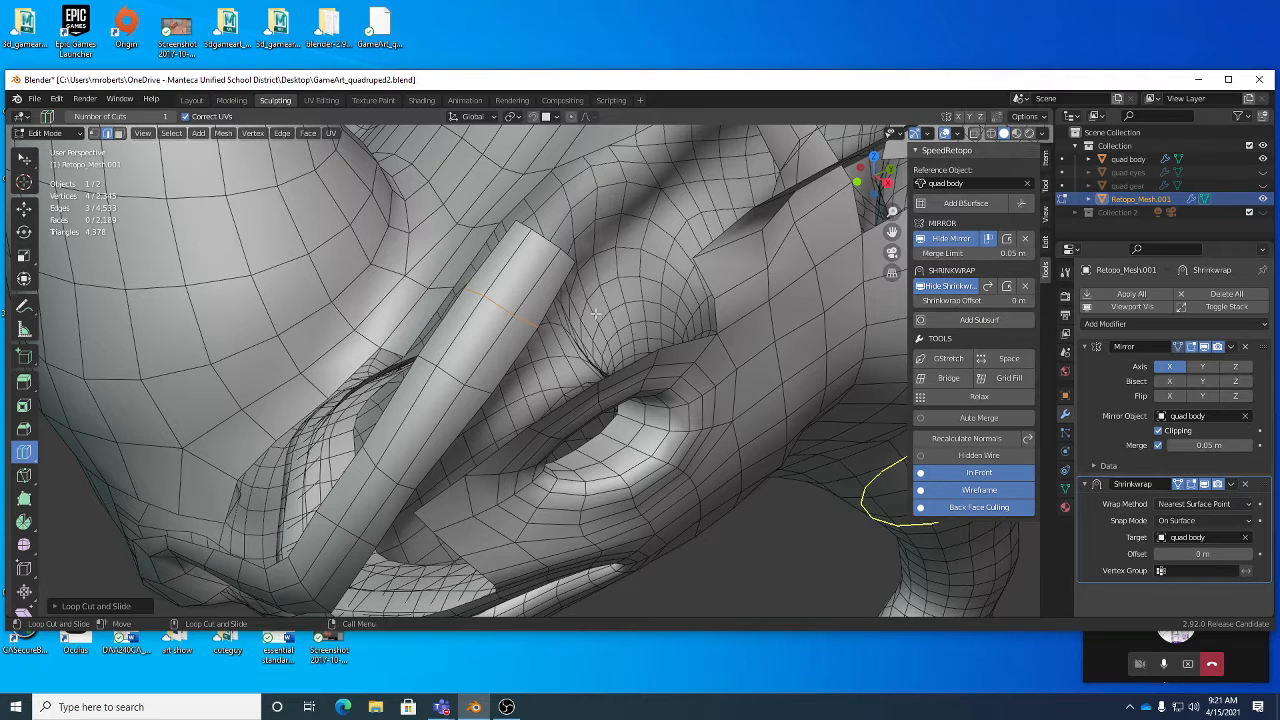
Edge-slide the new loop slightly along the strip and nudge its horn-side edge toward the horn.
{"action": "key", "text": "w"}
{"action": "right_click", "coordinate": [532, 291]}
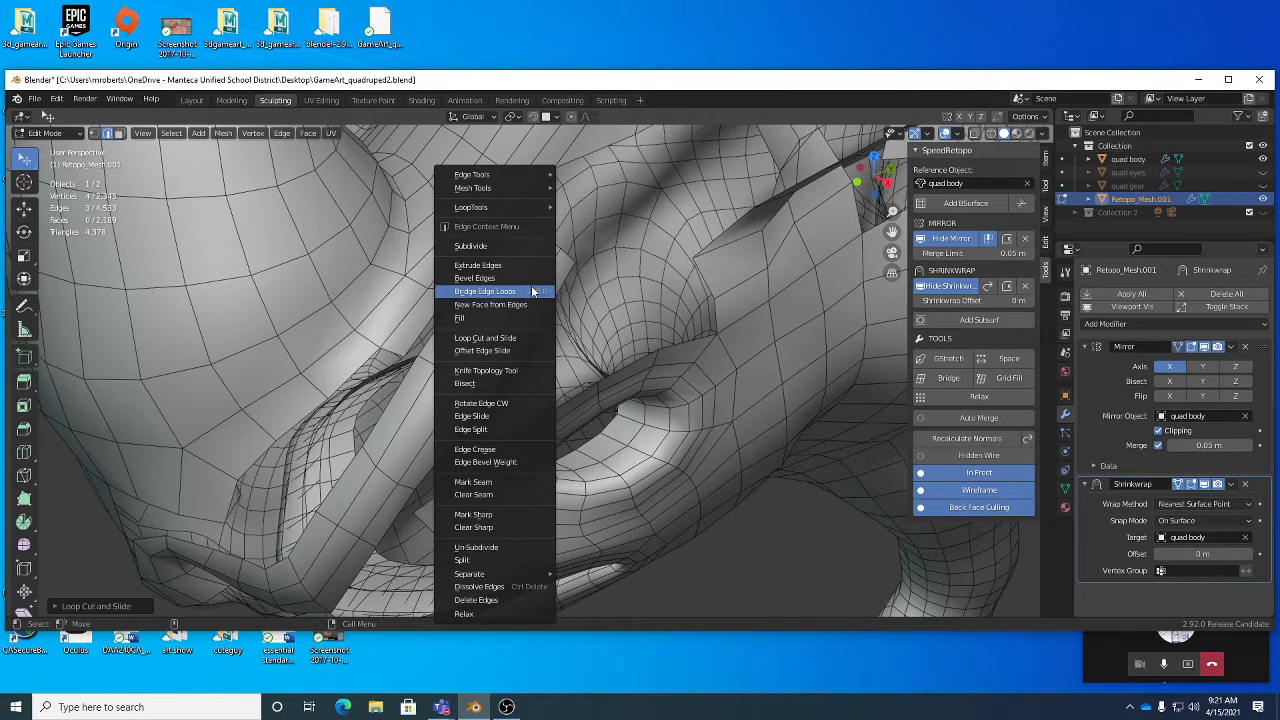
{"action": "left_click", "coordinate": [510, 417]}
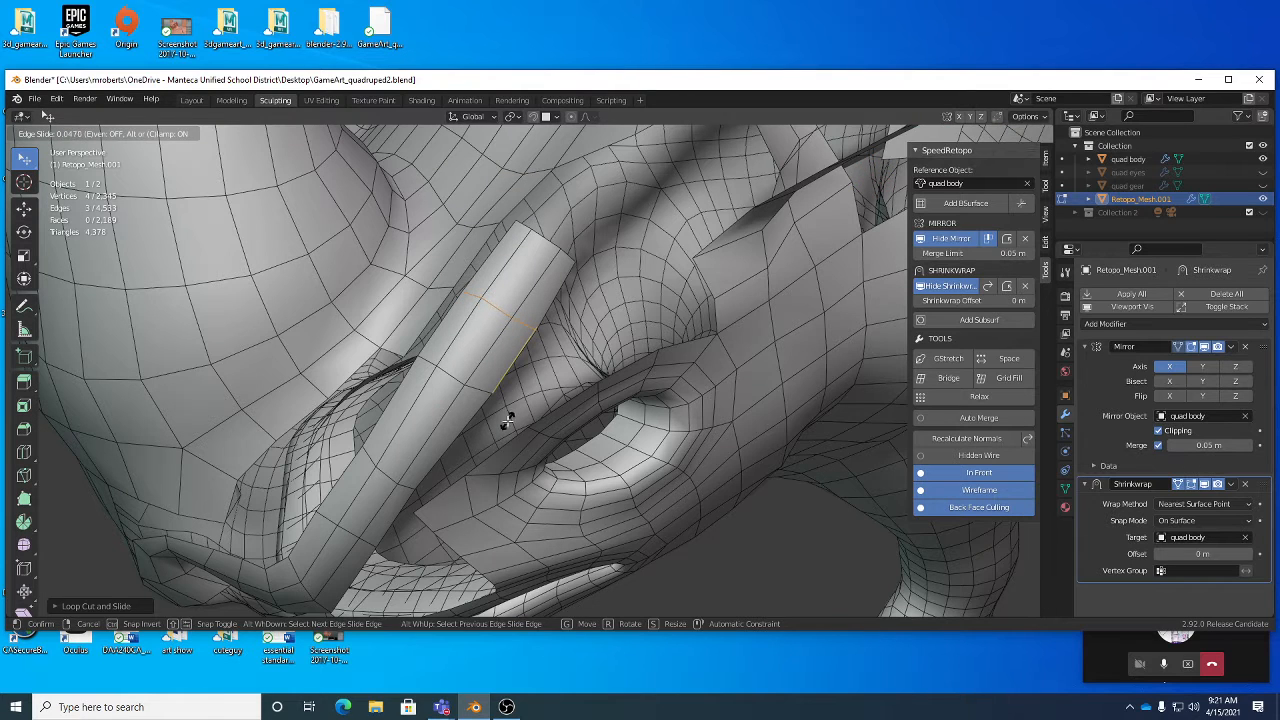
{"action": "left_click", "coordinate": [507, 421]}
{"action": "left_click", "coordinate": [469, 295]}
{"action": "key", "text": "g"}
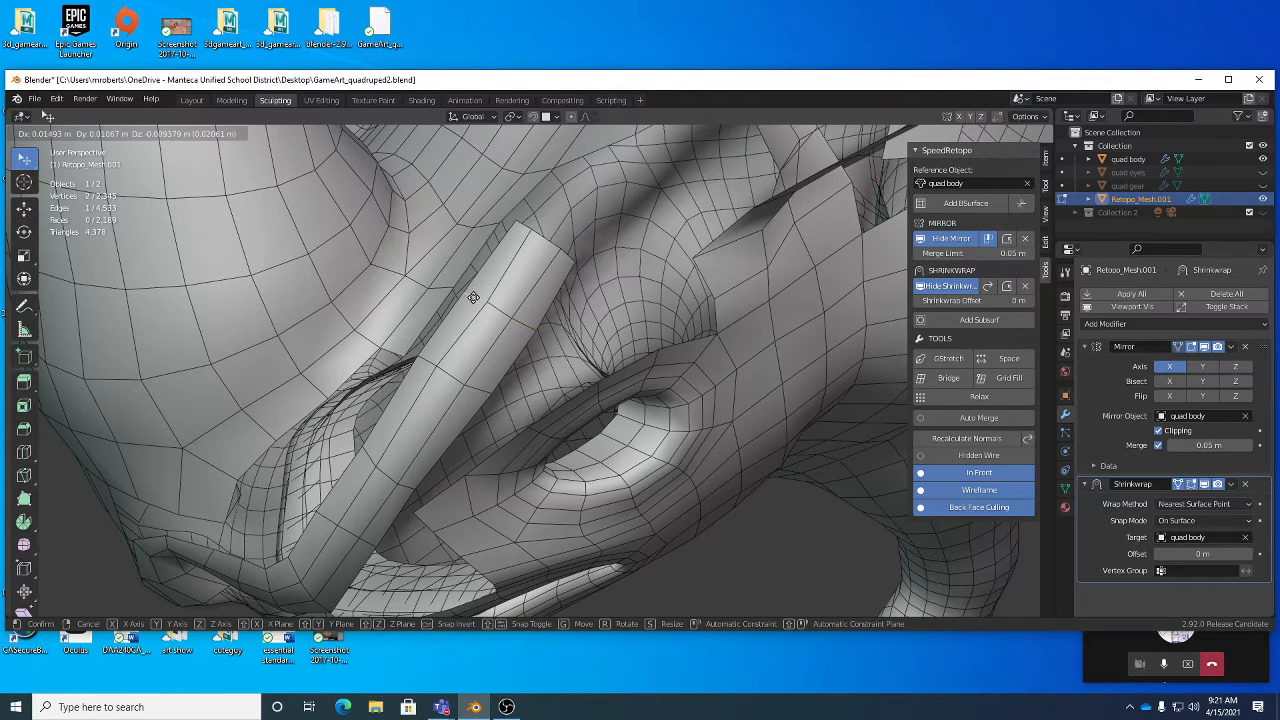
{"action": "left_click", "coordinate": [467, 285]}
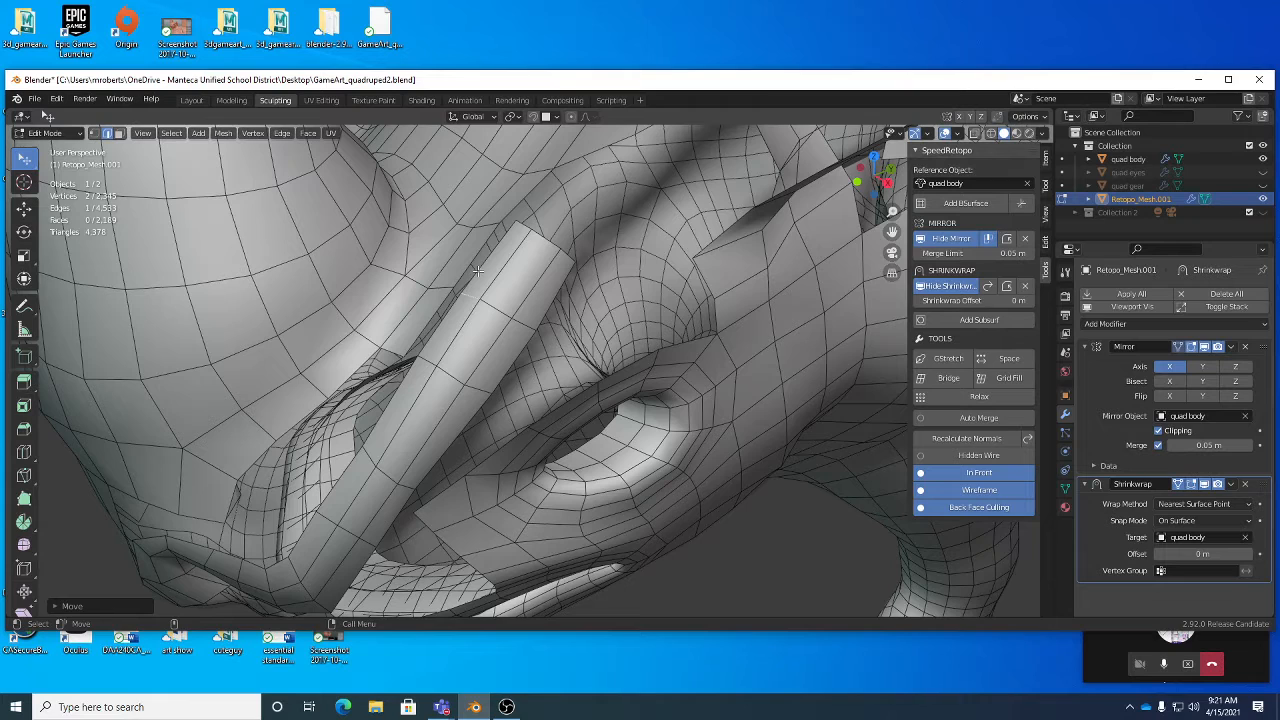
Bridge the strip's two horn-side border edges to the two facing border edges at the horn's base.
{"action": "left_click", "coordinate": [478, 272]}
{"action": "left_click", "coordinate": [453, 312], "text": "shift"}
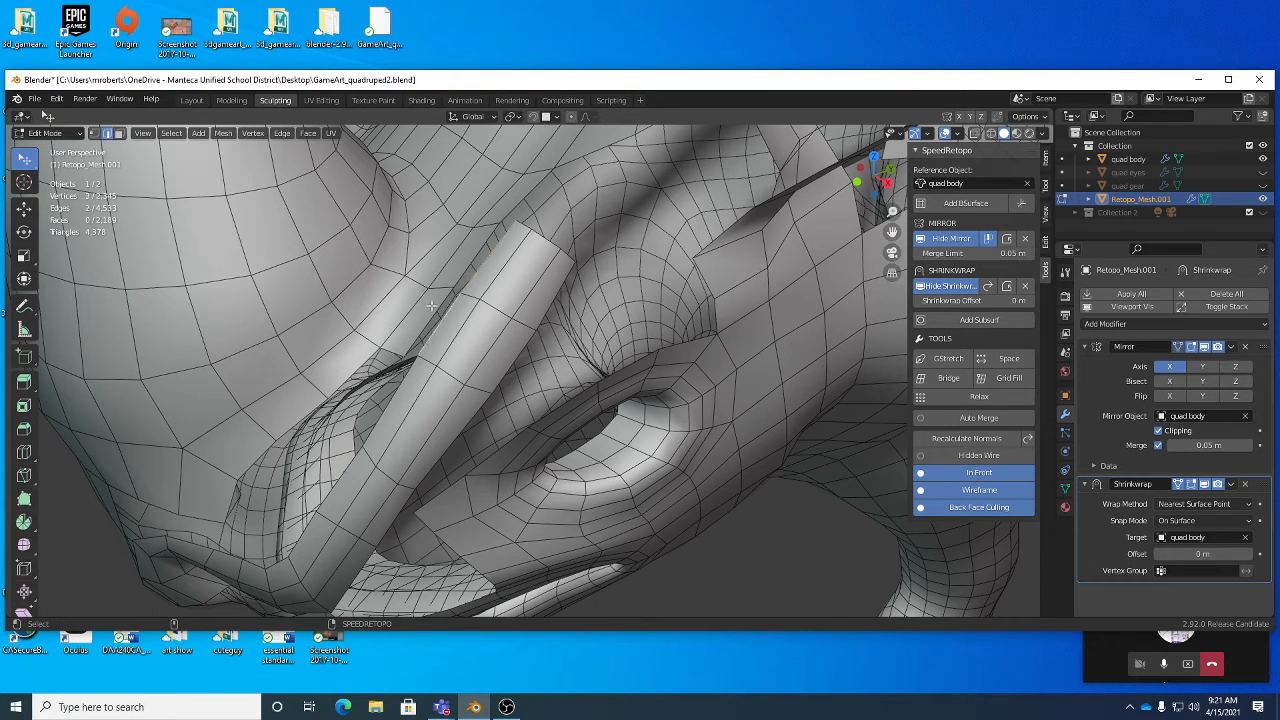
{"action": "left_click", "coordinate": [431, 306], "text": "shift"}
{"action": "left_click", "coordinate": [460, 268], "text": "shift"}
{"action": "key", "text": "ctrl+e"}
Try Edge Split on the newly bridged faces, then undo it.
{"action": "right_click", "coordinate": [616, 300]}
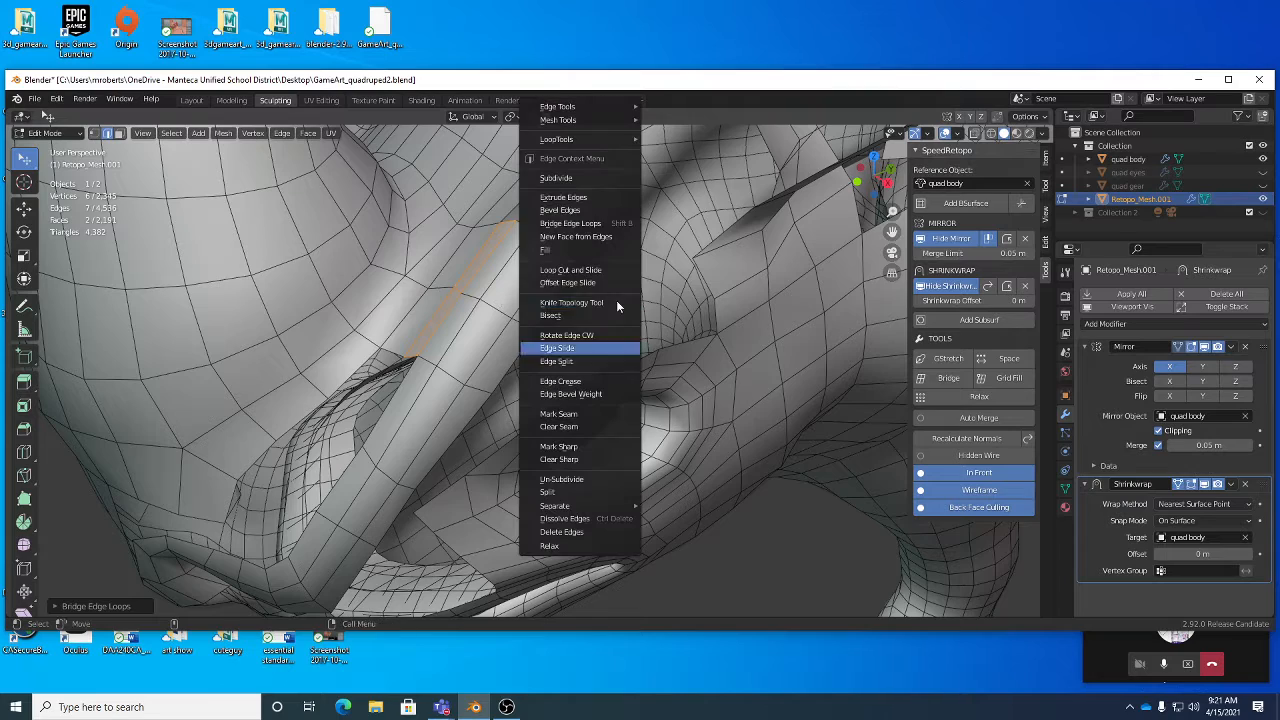
{"action": "left_click", "coordinate": [588, 361]}
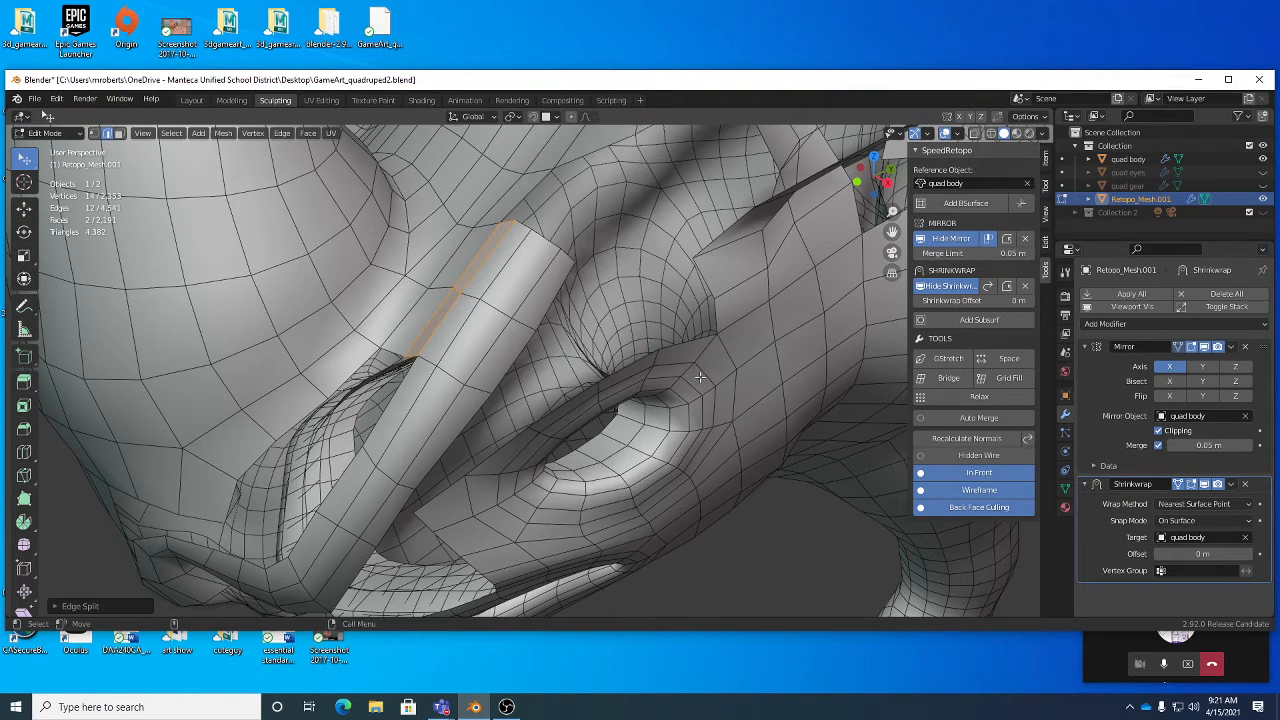
{"action": "middle_click_drag", "start_coordinate": [616, 379], "coordinate": [641, 374]}
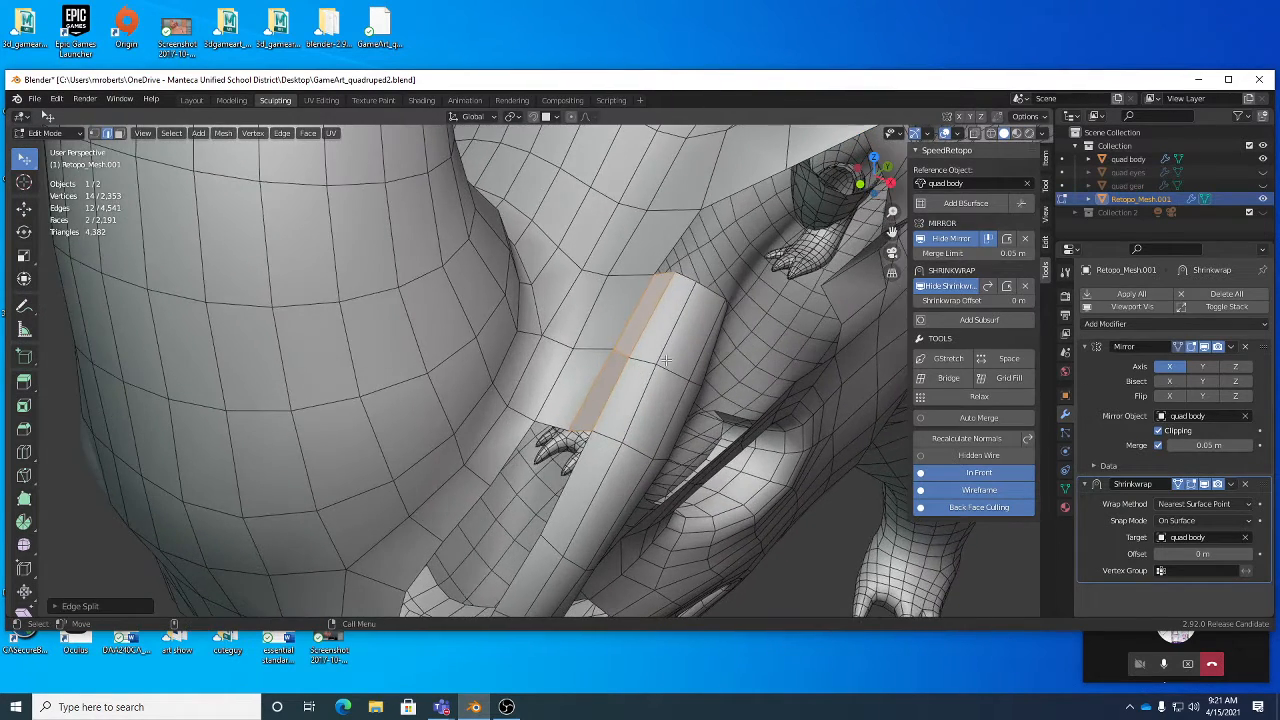
{"action": "key", "text": "ctrl+z"}
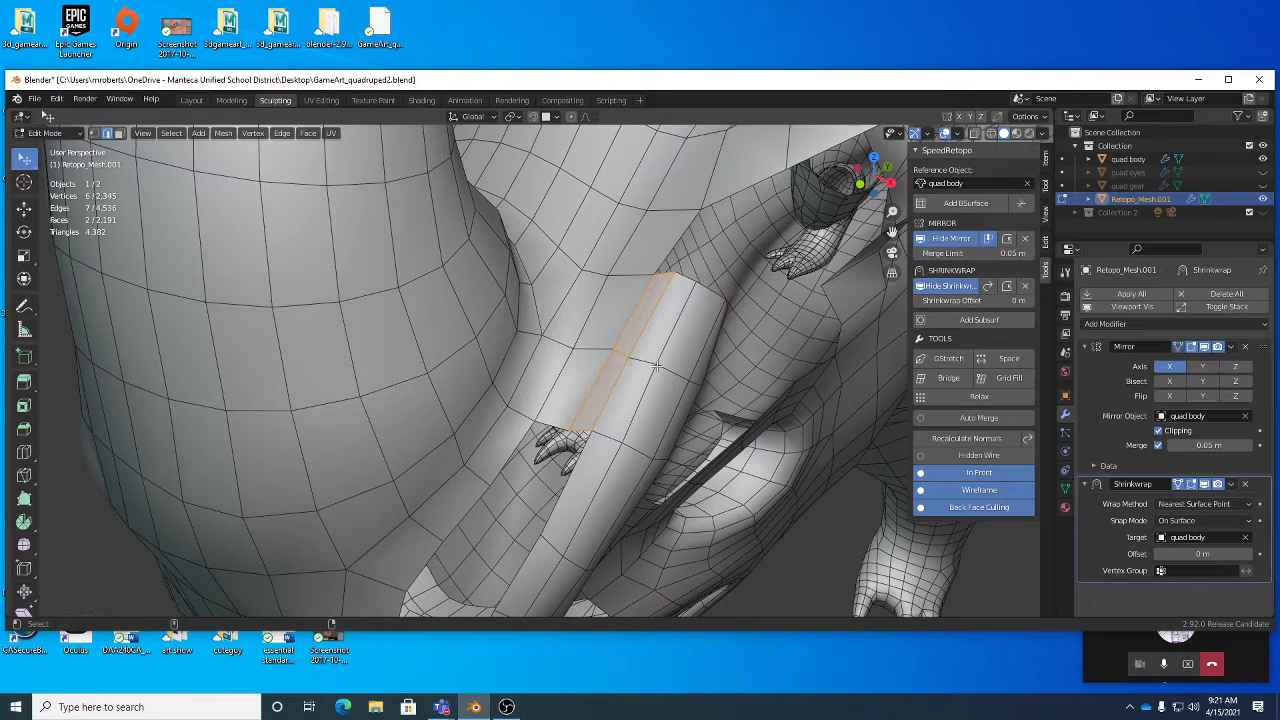
In vertex select mode, reposition the bridged section's middle vertex and a border vertex beyond the strip's open end.
{"action": "key", "text": "1"}
{"action": "left_click", "coordinate": [604, 354]}
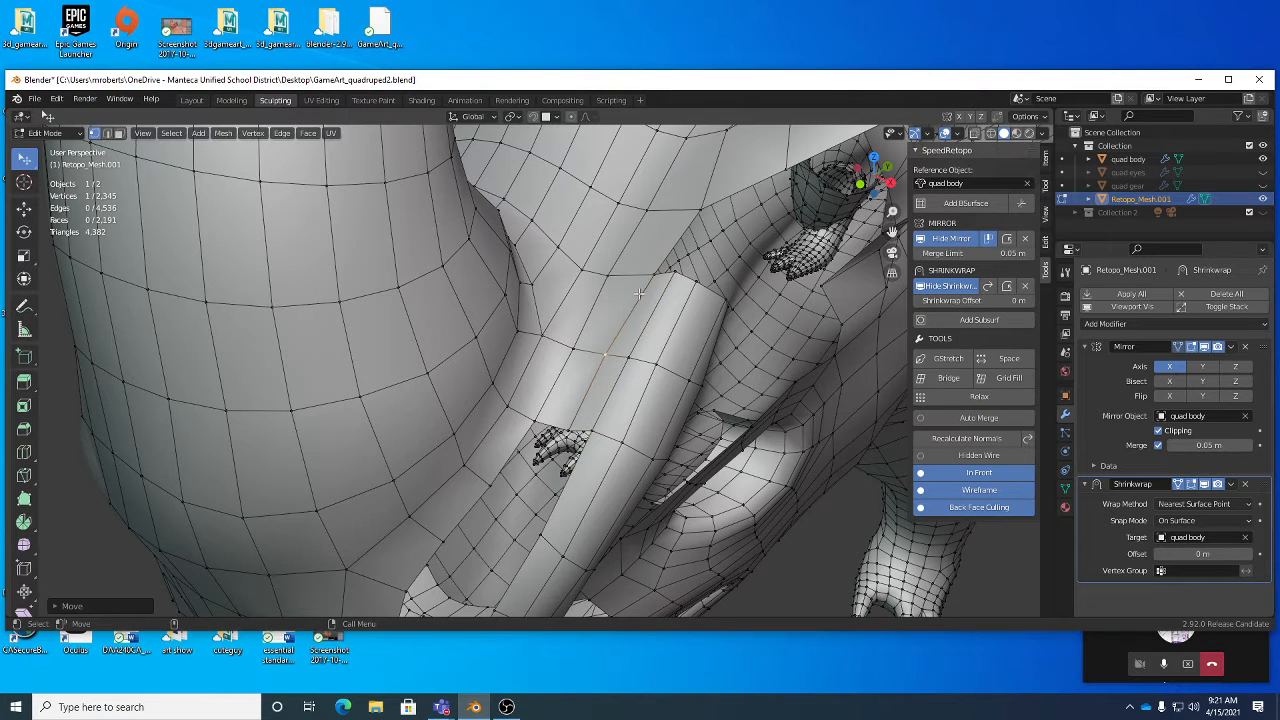
{"action": "key", "text": "2"}
{"action": "left_click_drag", "start_coordinate": [667, 253], "coordinate": [653, 238]}
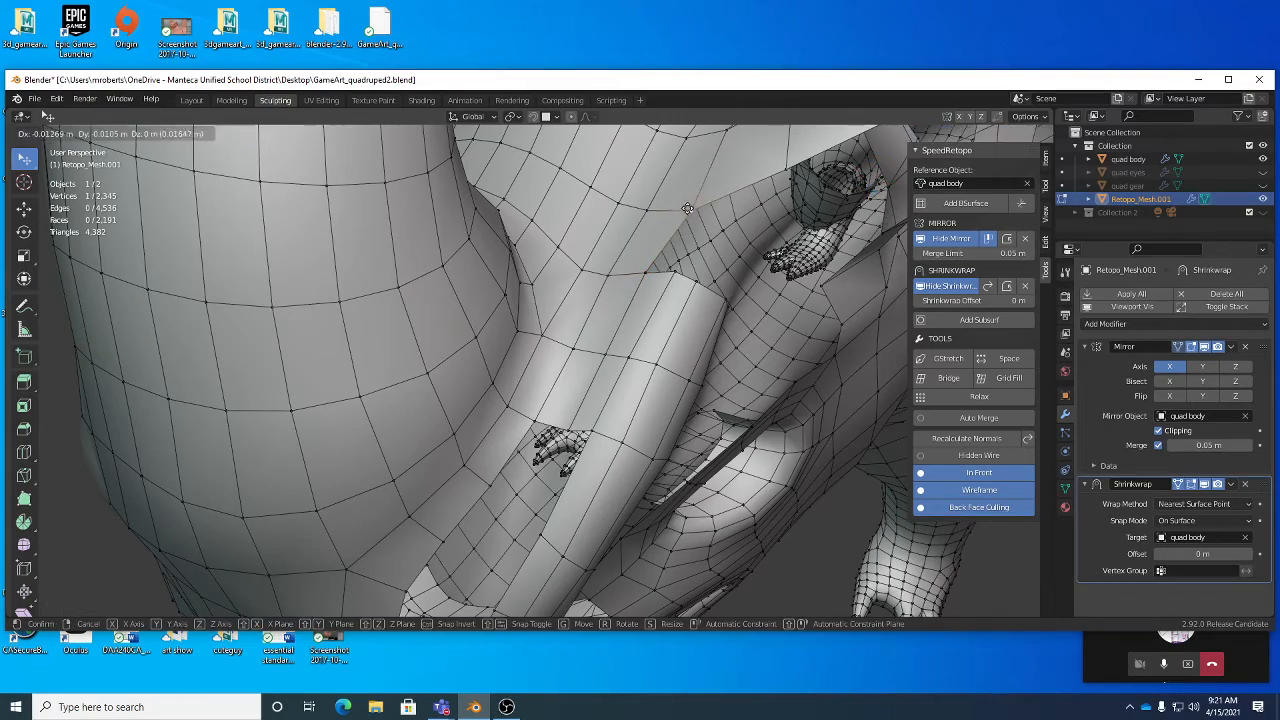
In edge select mode, bridge a horn-base border edge to the facing strip edge farther down toward the nostril.
{"action": "middle_click_drag", "start_coordinate": [652, 238], "coordinate": [615, 250]}
{"action": "left_click_drag", "start_coordinate": [615, 250], "coordinate": [612, 280], "text": "alt"}
{"action": "right_click_drag", "start_coordinate": [560, 288], "coordinate": [582, 291], "text": "alt"}
{"action": "middle_click_drag", "start_coordinate": [582, 290], "coordinate": [461, 276]}
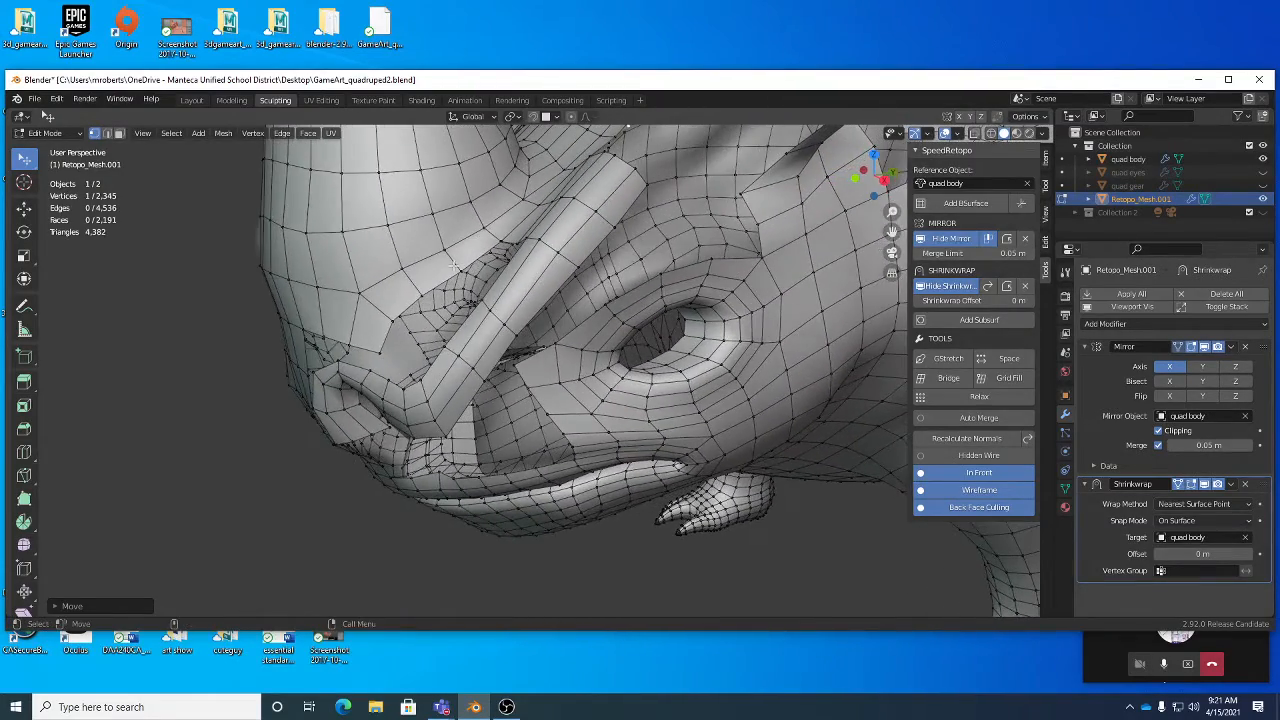
{"action": "key", "text": "2"}
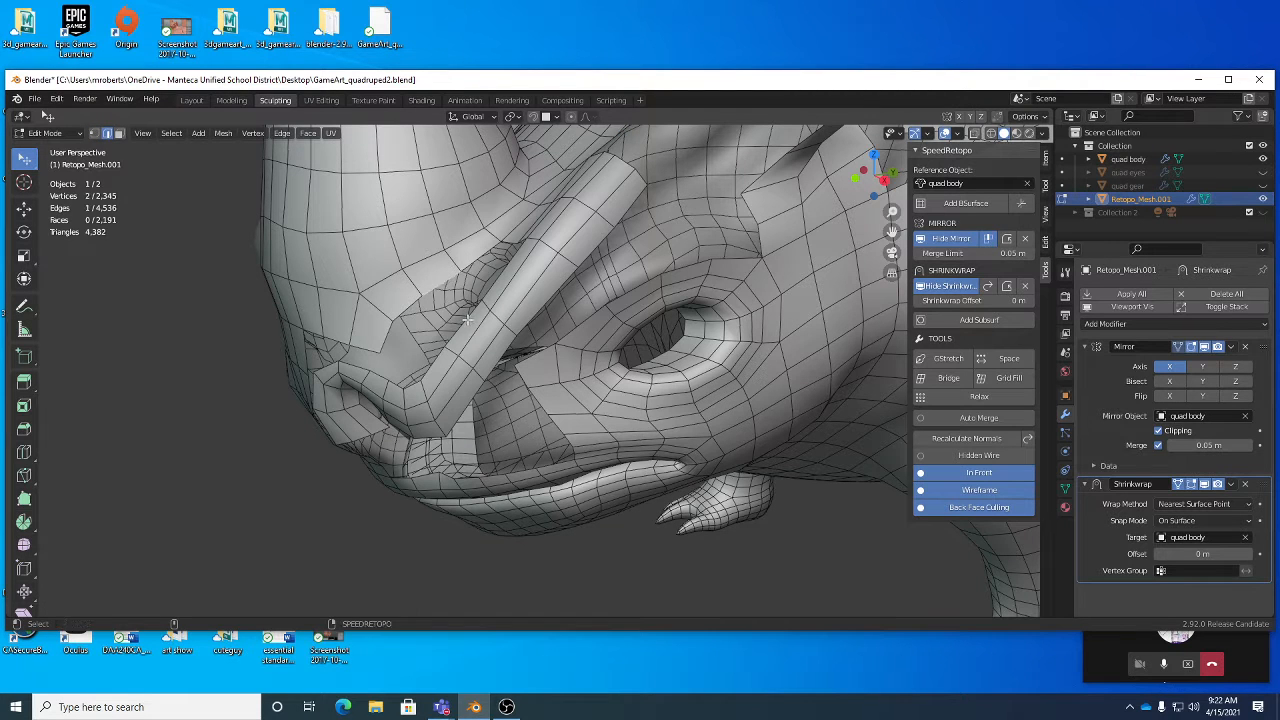
{"action": "left_click", "coordinate": [468, 318], "text": "shift"}
{"action": "middle_click_drag", "start_coordinate": [468, 318], "coordinate": [513, 340]}
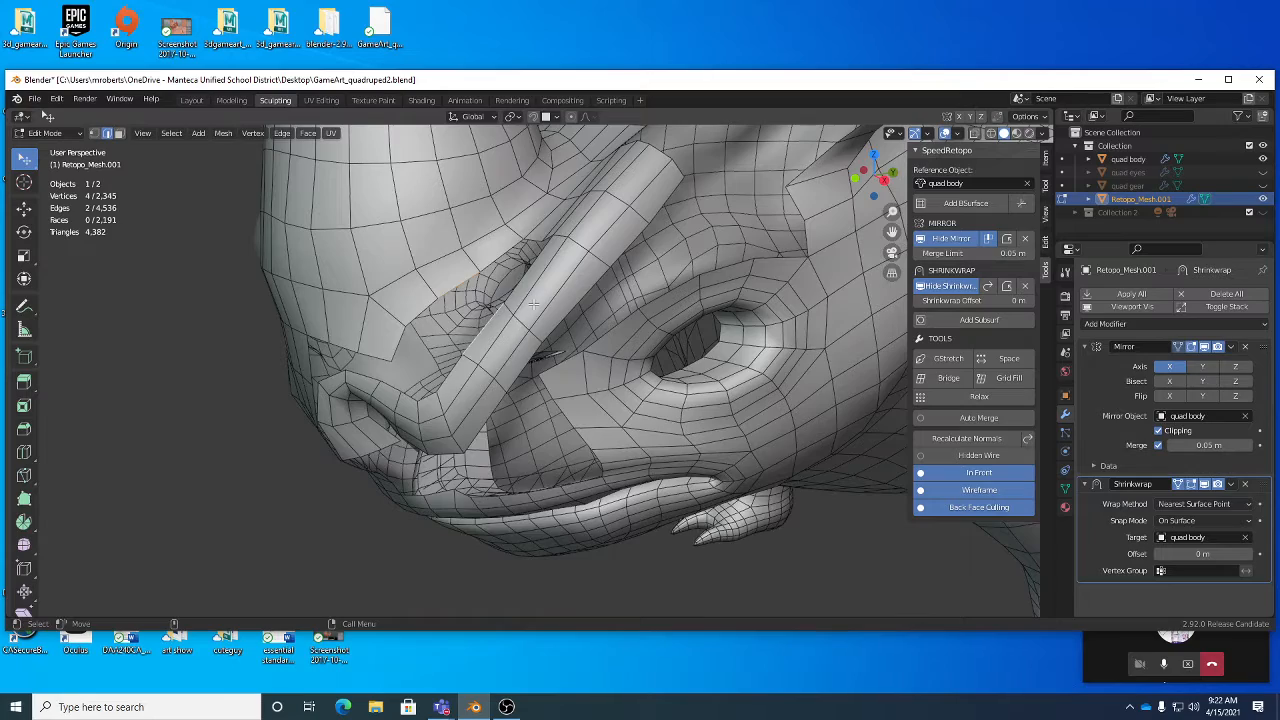
{"action": "right_click", "coordinate": [533, 304]}
{"action": "left_click", "coordinate": [514, 240]}
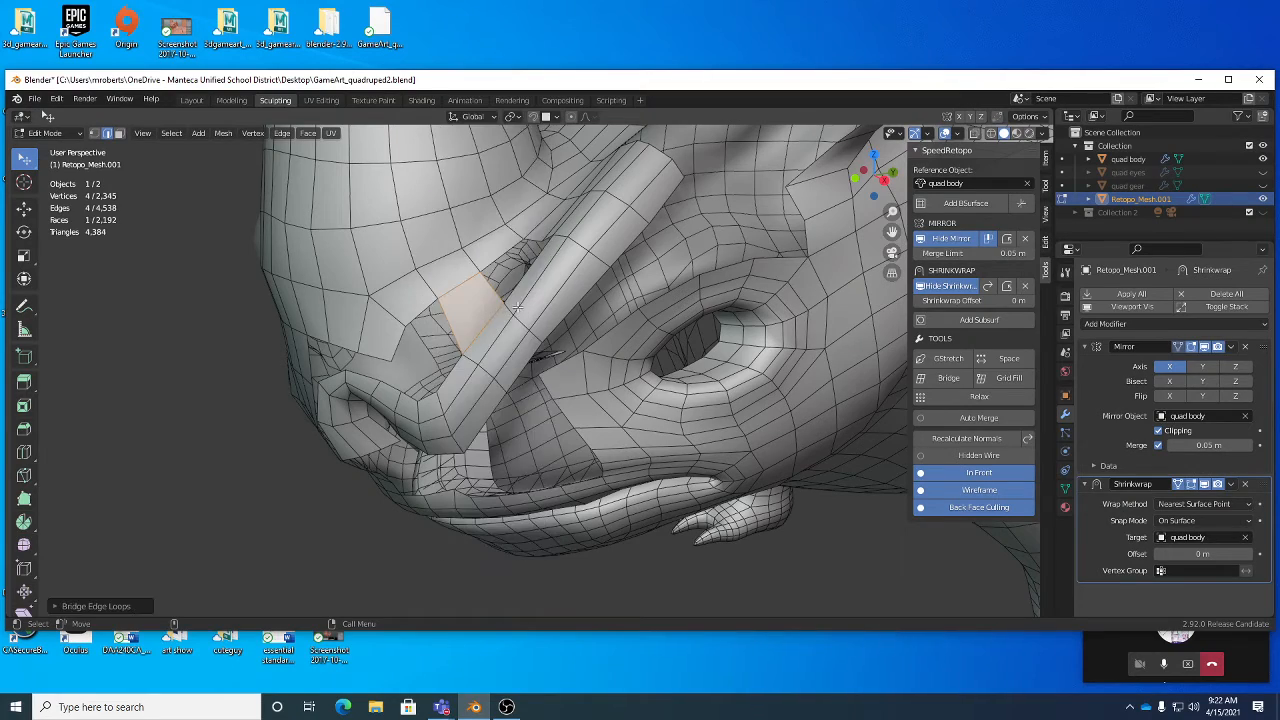
Add a loop cut lengthwise through the new face joining the horn base and the strip.
{"action": "middle_click_drag", "start_coordinate": [517, 307], "coordinate": [641, 341]}
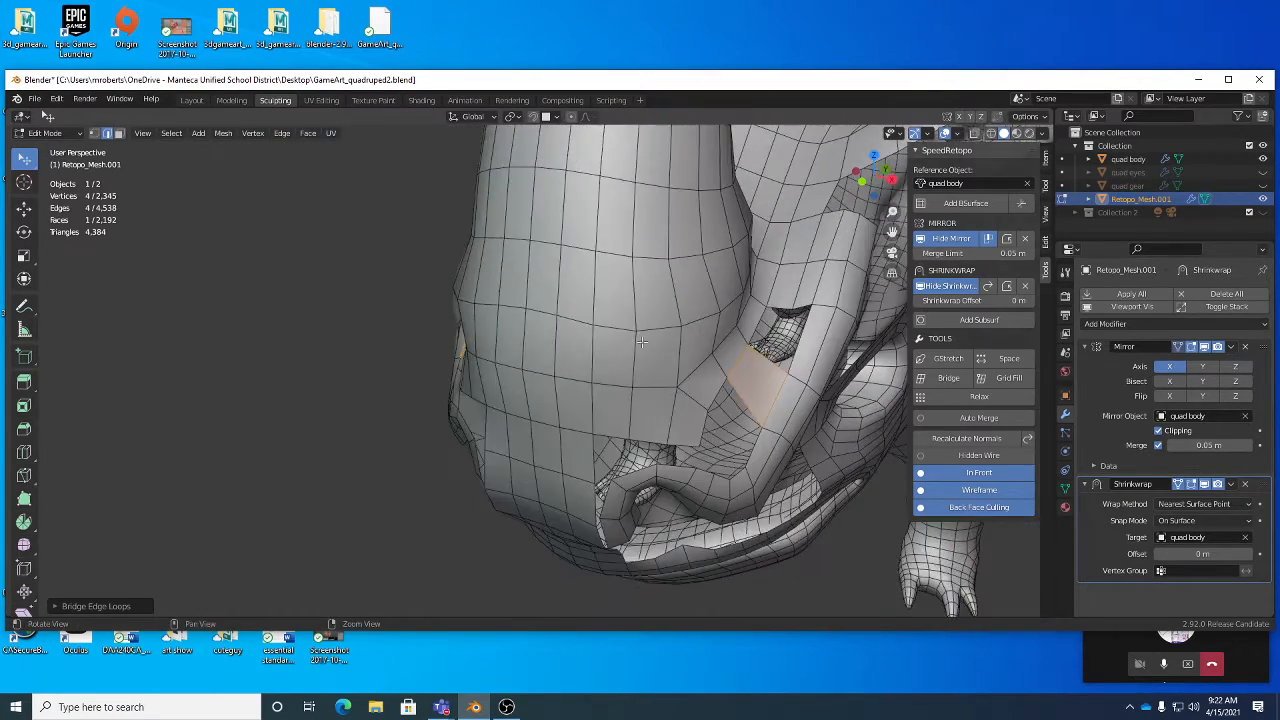
{"action": "left_click_drag", "start_coordinate": [642, 342], "coordinate": [588, 340], "text": "alt"}
{"action": "left_click_drag", "start_coordinate": [704, 354], "coordinate": [671, 363], "text": "alt"}
{"action": "key", "text": "alt+c"}
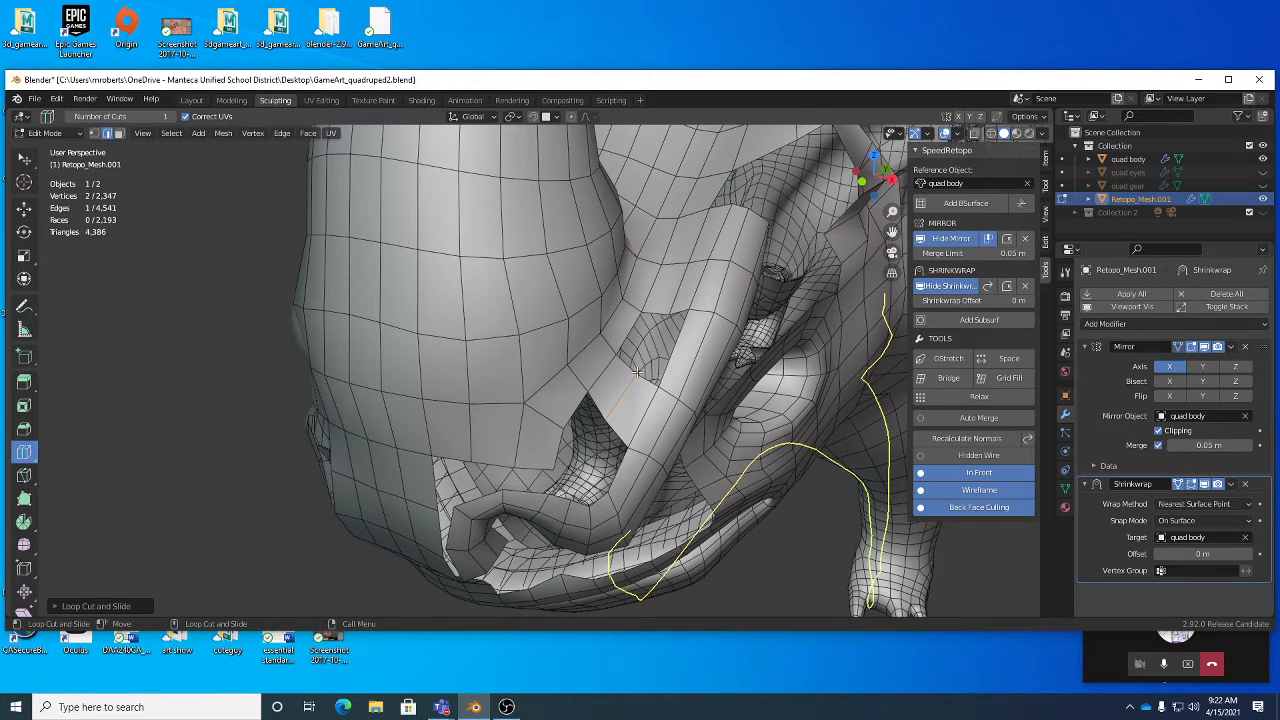
{"action": "left_click", "coordinate": [636, 375]}
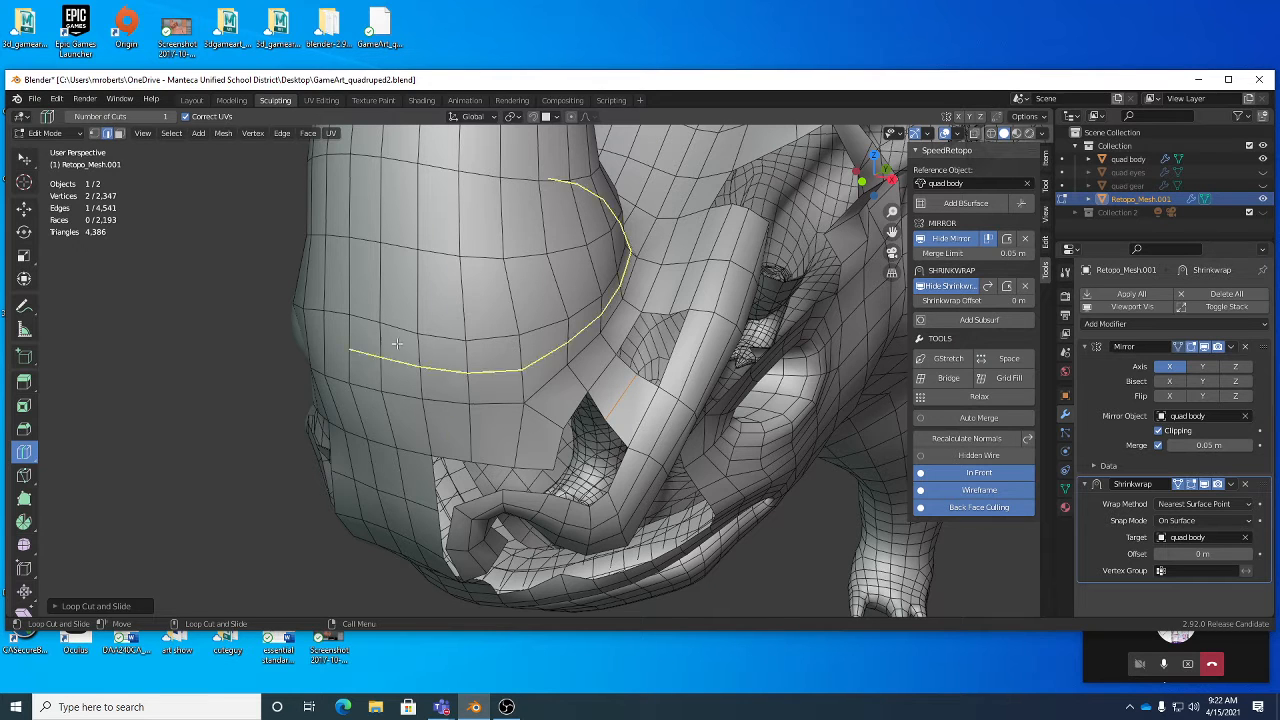
{"action": "middle_click_drag", "start_coordinate": [676, 304], "coordinate": [640, 327]}
{"action": "key", "text": "w"}
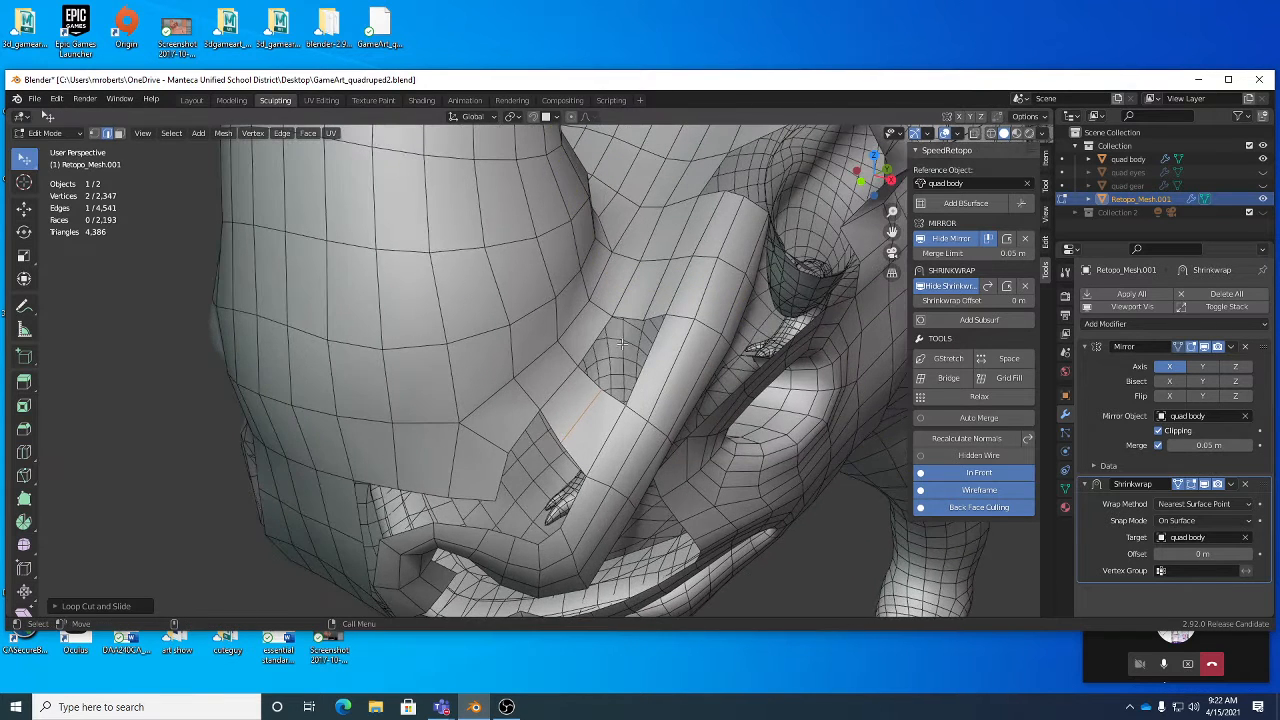
Bridge the two upper edges of the split face to the two edges across the gap beside the horn.
{"action": "left_click", "coordinate": [586, 378], "text": "shift"}
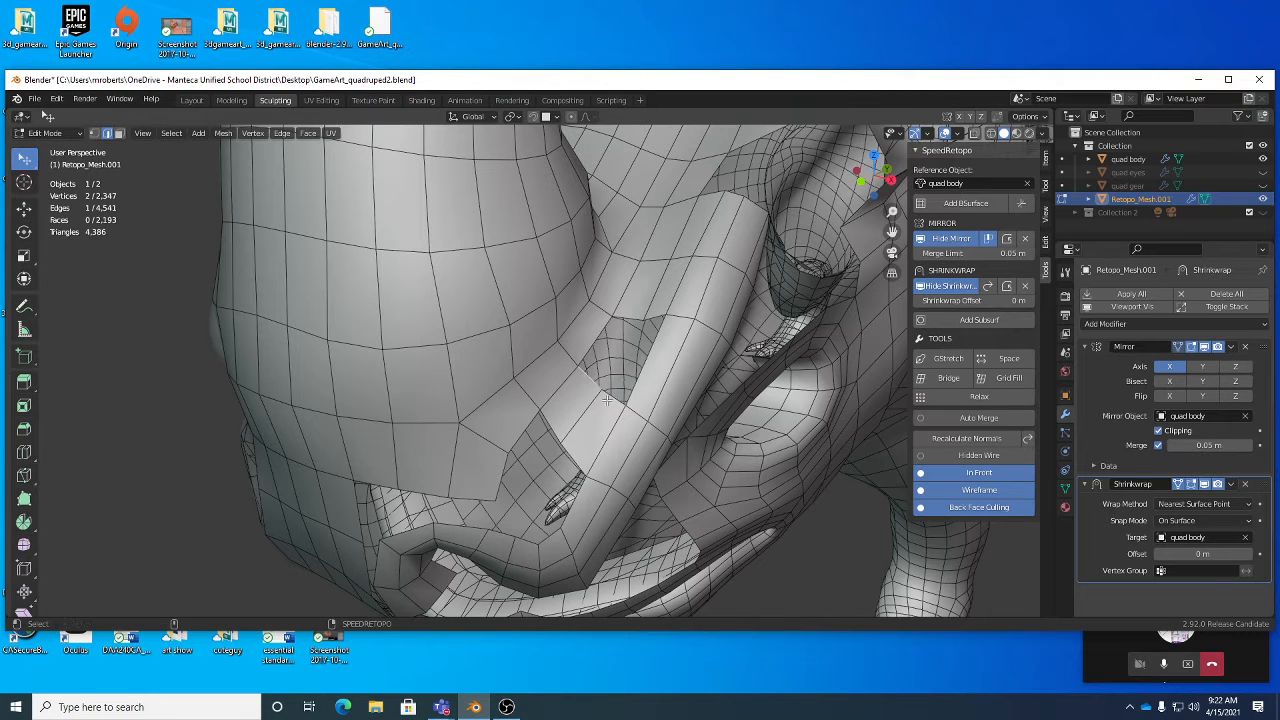
{"action": "left_click", "coordinate": [614, 397], "text": "shift"}
{"action": "left_click", "coordinate": [645, 318], "text": "shift"}
{"action": "left_click_drag", "start_coordinate": [672, 335], "coordinate": [665, 345], "text": "alt"}
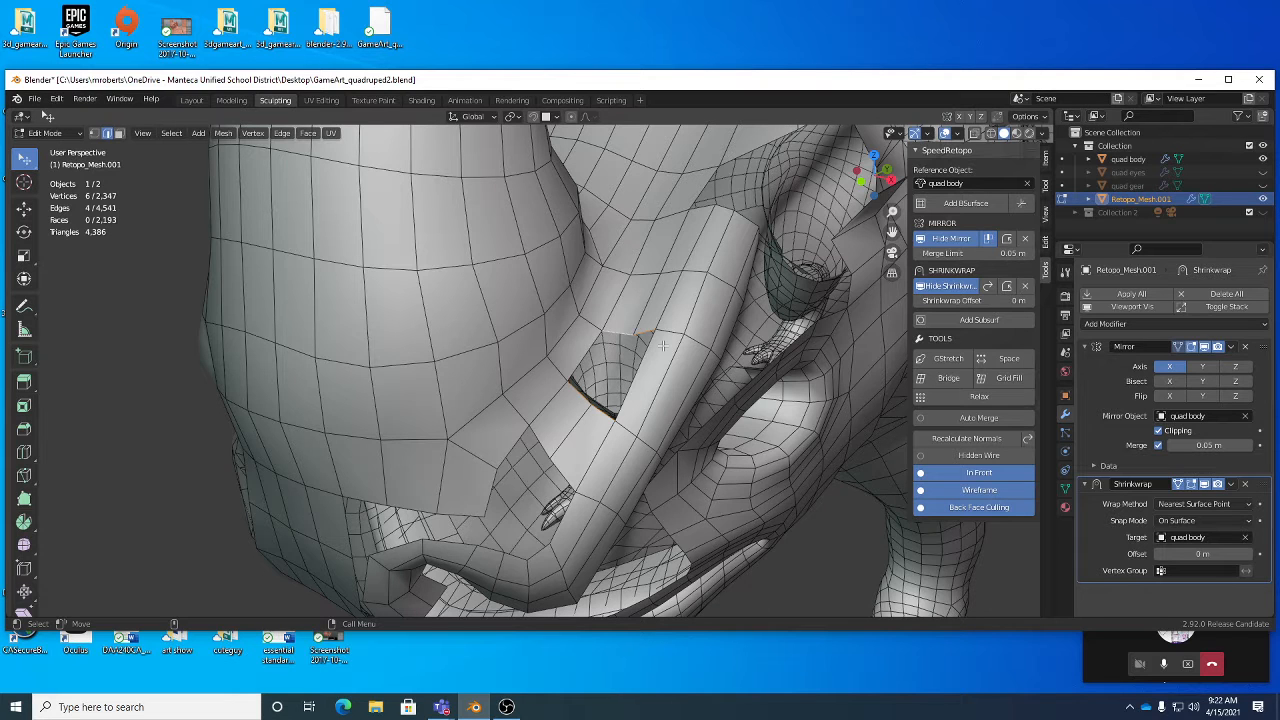
{"action": "right_click", "coordinate": [749, 308]}
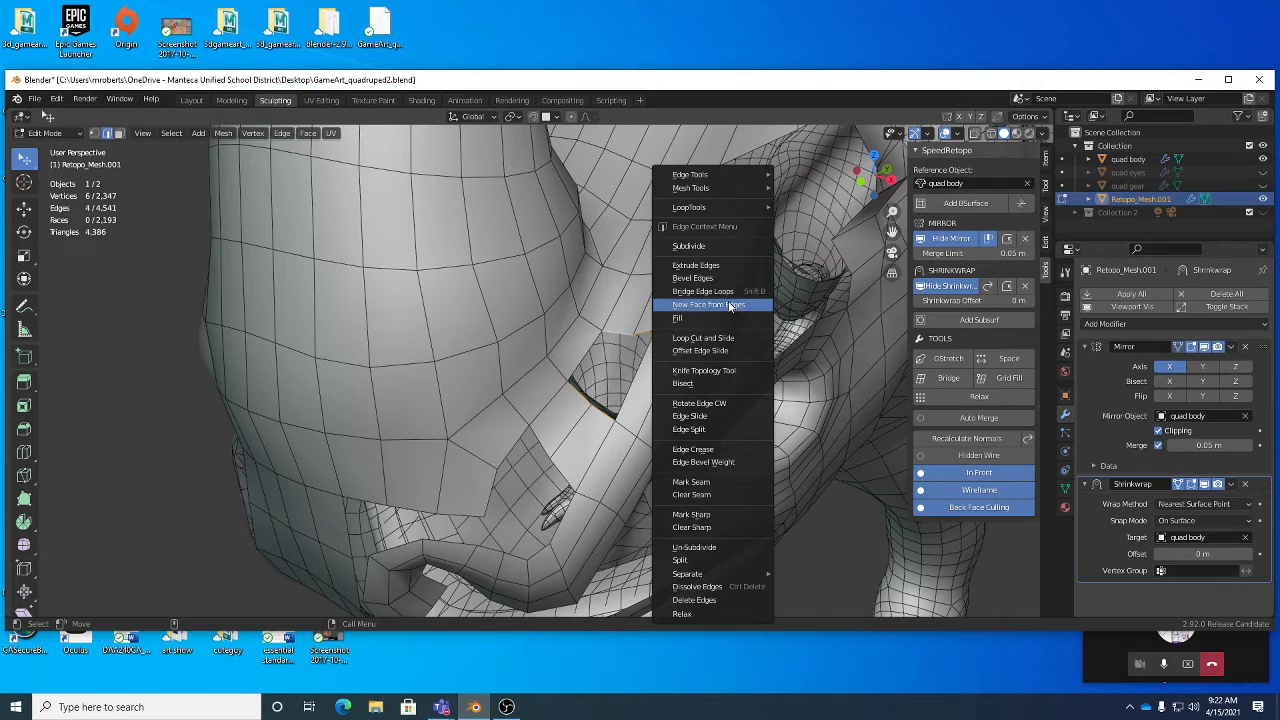
{"action": "left_click", "coordinate": [748, 300]}
In vertex select mode, reposition the border vertices of the eye patch on the side facing the nostril.
{"action": "scroll", "coordinate": [646, 346], "scroll_direction": "down", "scroll_amount": 6}
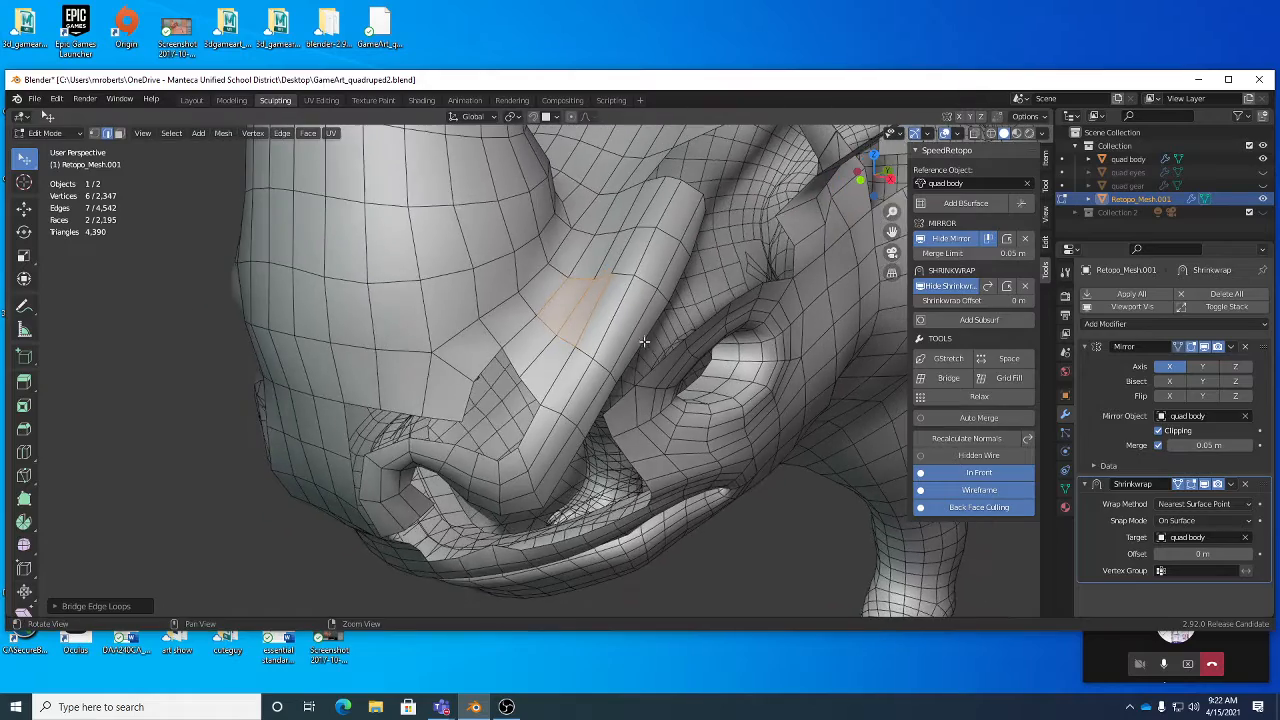
{"action": "middle_click_drag", "start_coordinate": [609, 346], "coordinate": [566, 344]}
{"action": "scroll", "coordinate": [566, 344], "scroll_direction": "up", "scroll_amount": 4}
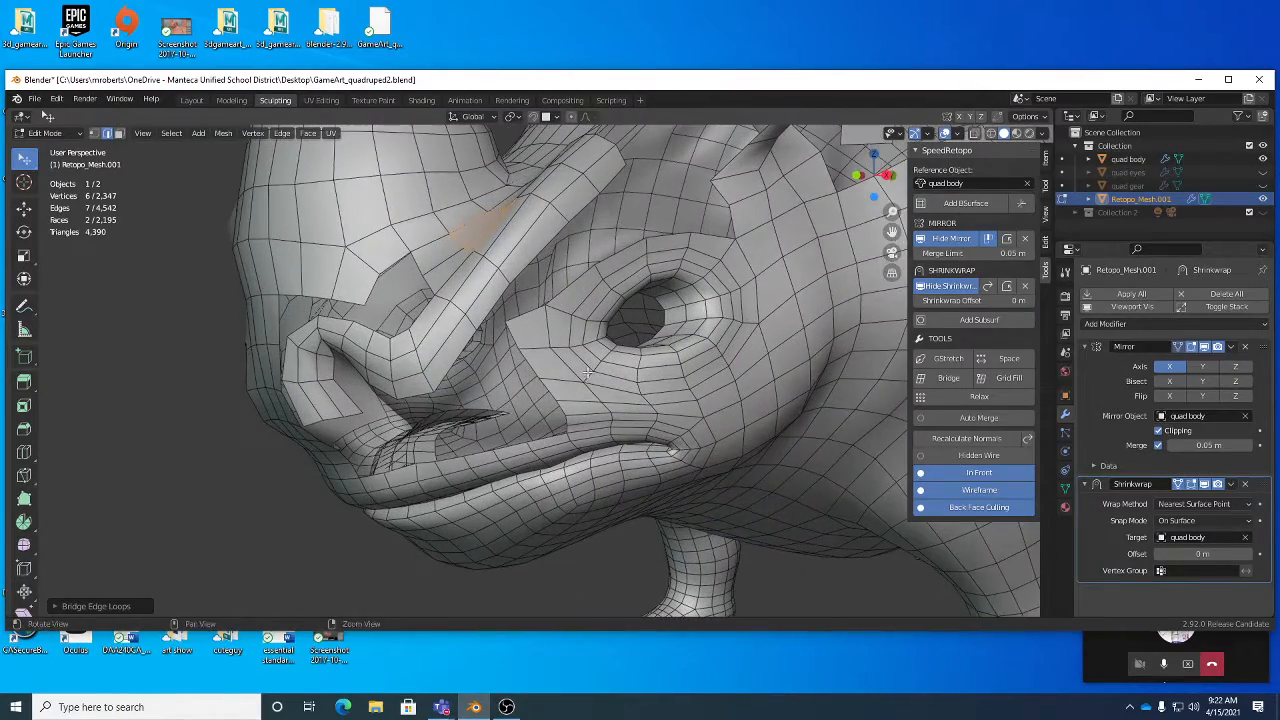
{"action": "scroll", "coordinate": [505, 322], "scroll_direction": "down", "scroll_amount": 2}
{"action": "left_click", "coordinate": [506, 331]}
{"action": "scroll", "coordinate": [514, 317], "scroll_direction": "up", "scroll_amount": 4}
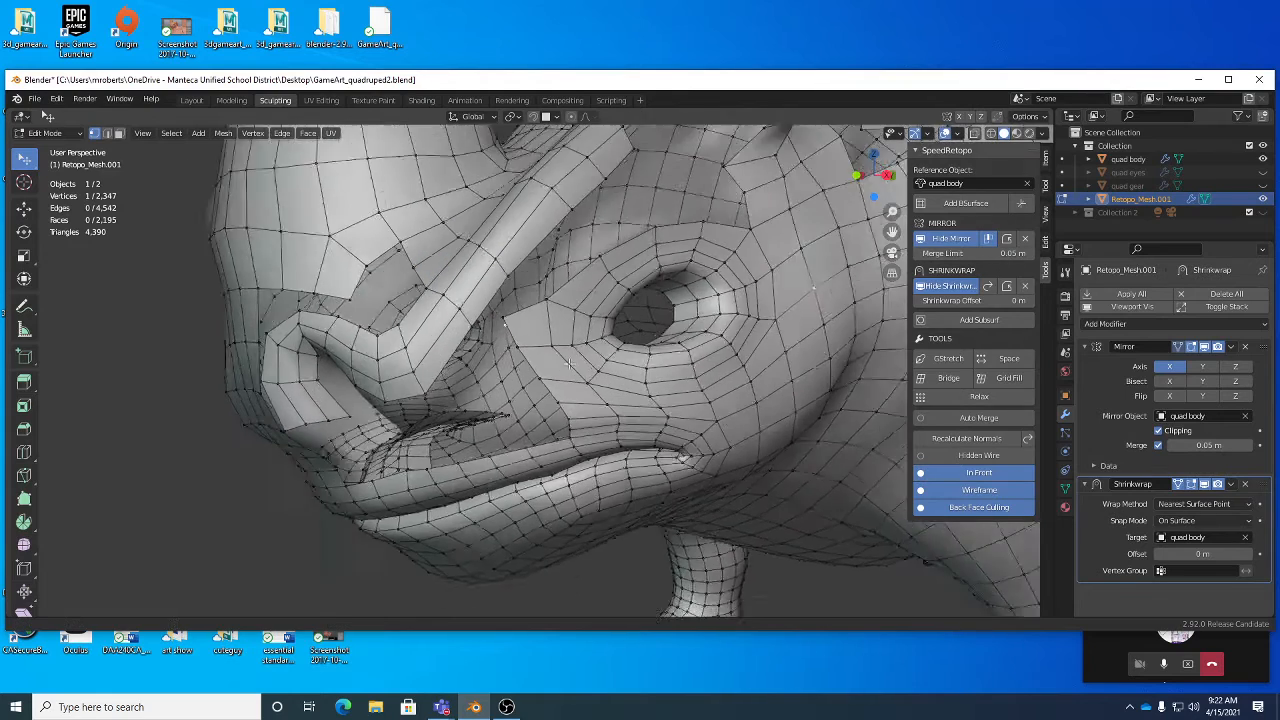
{"action": "left_click_drag", "start_coordinate": [496, 305], "coordinate": [499, 329]}
{"action": "left_click_drag", "start_coordinate": [552, 283], "coordinate": [546, 296]}
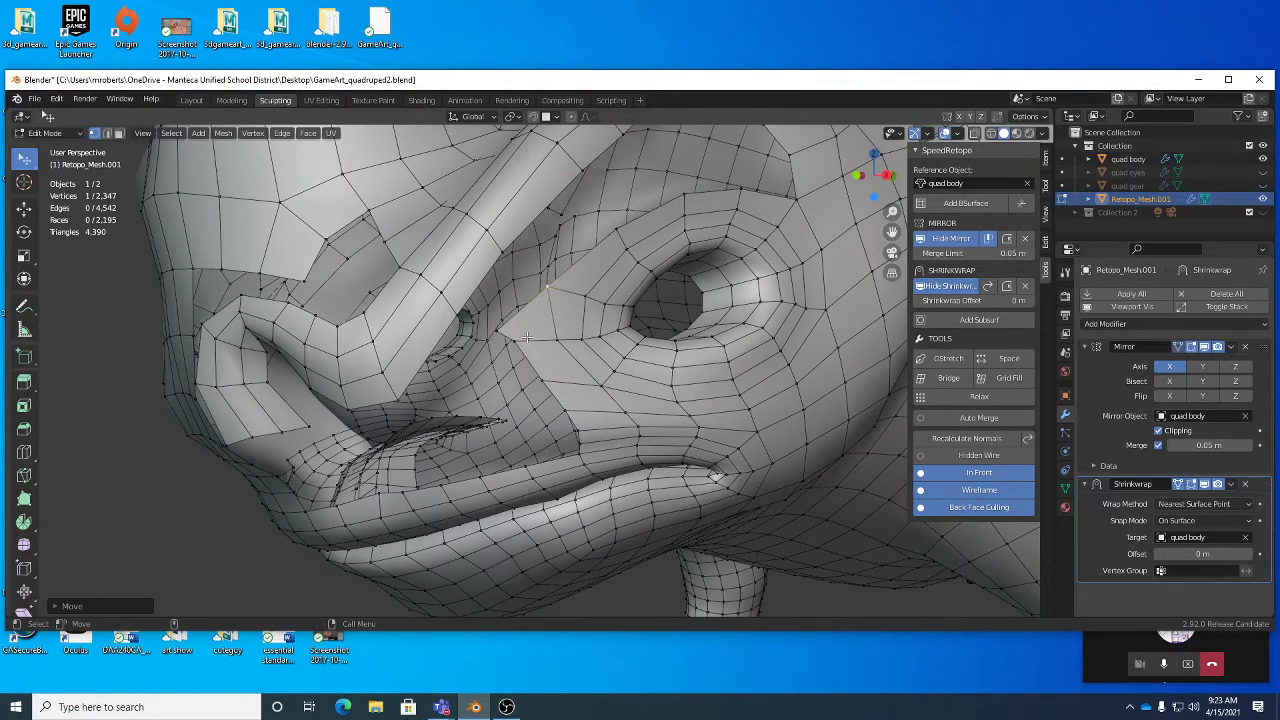
{"action": "left_click_drag", "start_coordinate": [517, 342], "coordinate": [572, 412]}
In edge select mode, bridge three border edges of the eye patch to the three facing edges of the long face strip.
{"action": "middle_click_drag", "start_coordinate": [567, 412], "coordinate": [515, 364]}
{"action": "key", "text": "2"}
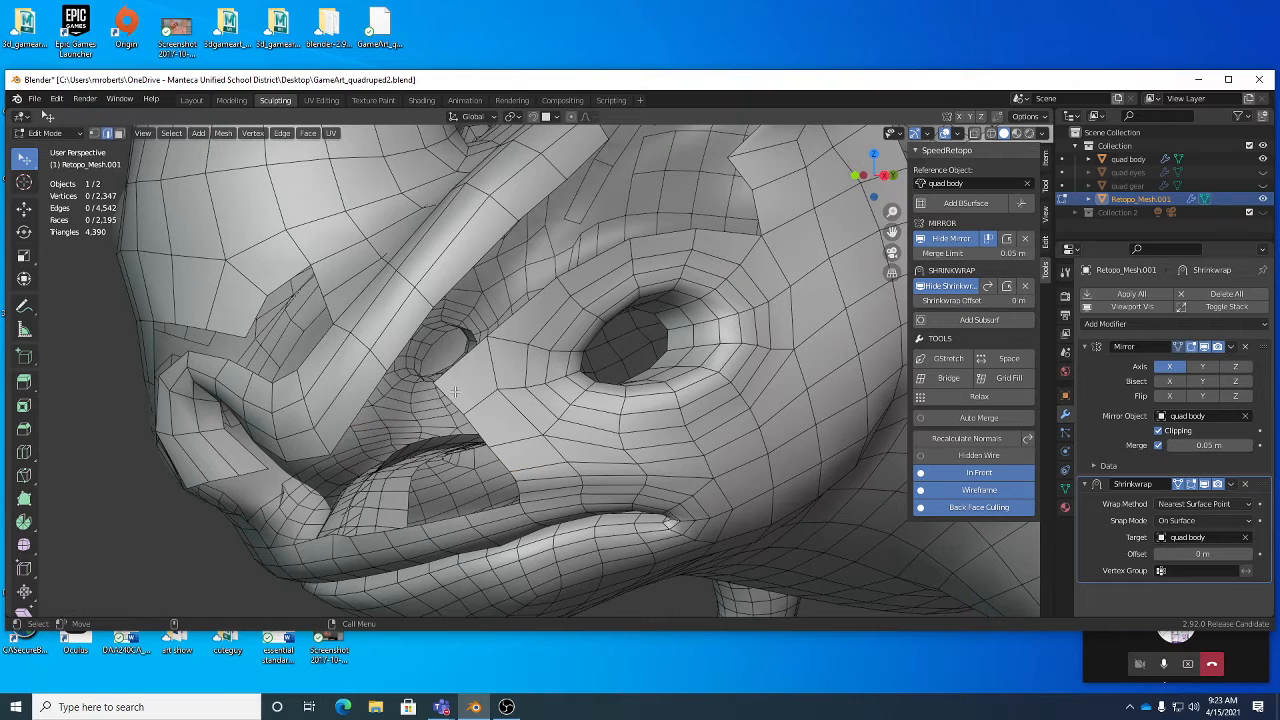
{"action": "left_click_drag", "start_coordinate": [457, 396], "coordinate": [453, 401]}
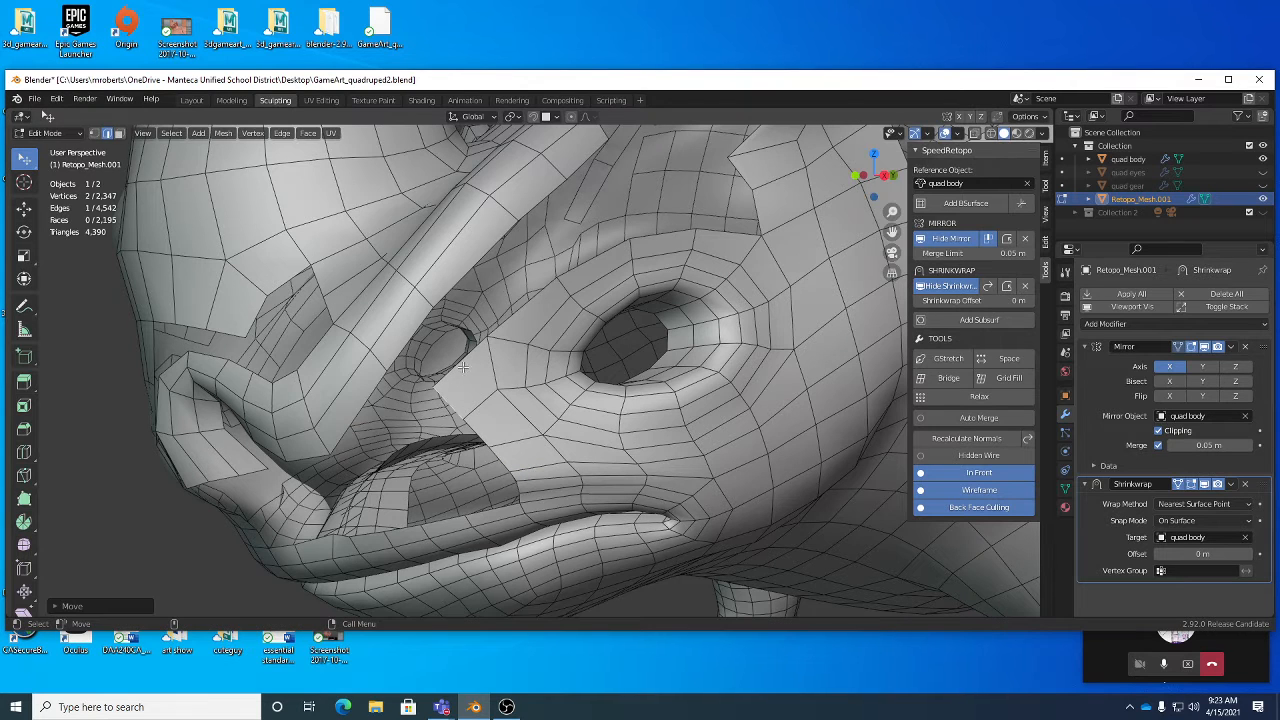
{"action": "left_click", "coordinate": [464, 365]}
{"action": "left_click", "coordinate": [513, 320], "text": "shift"}
{"action": "left_click", "coordinate": [586, 265], "text": "shift"}
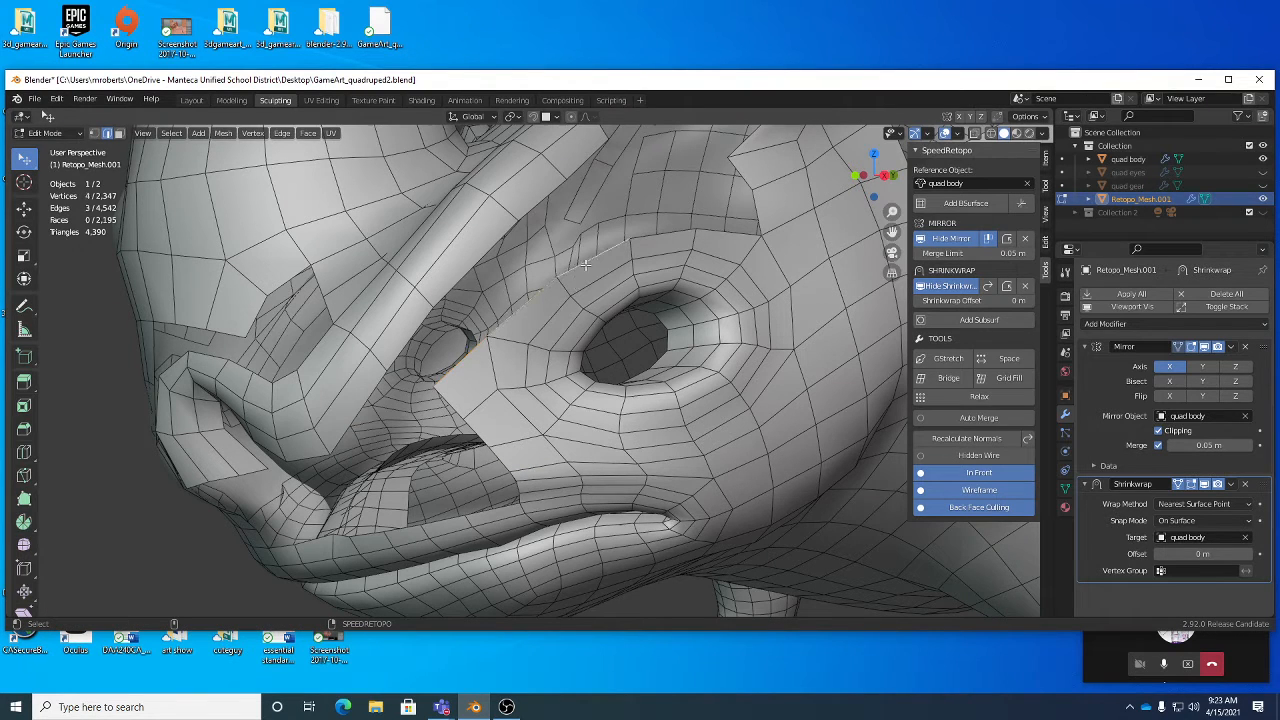
{"action": "left_click", "coordinate": [527, 209], "text": "shift"}
{"action": "left_click", "coordinate": [489, 241], "text": "shift"}
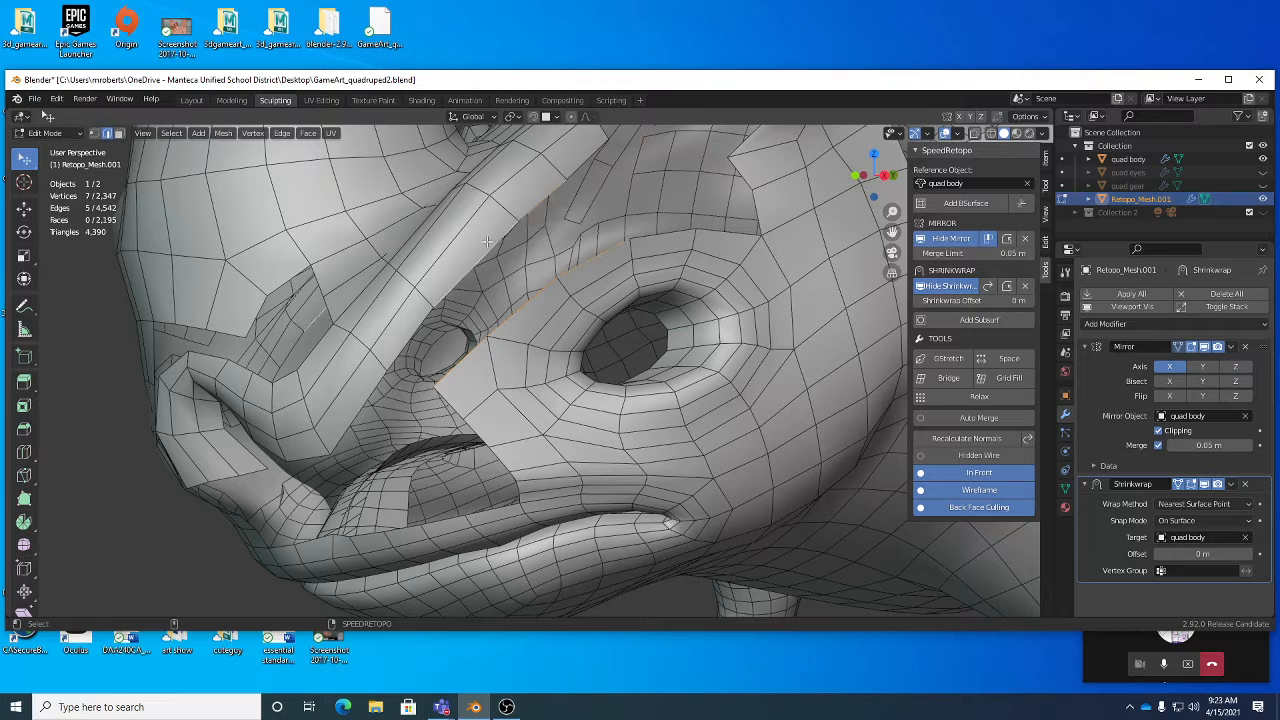
{"action": "left_click", "coordinate": [418, 319], "text": "shift"}
{"action": "left_click", "coordinate": [171, 133]}
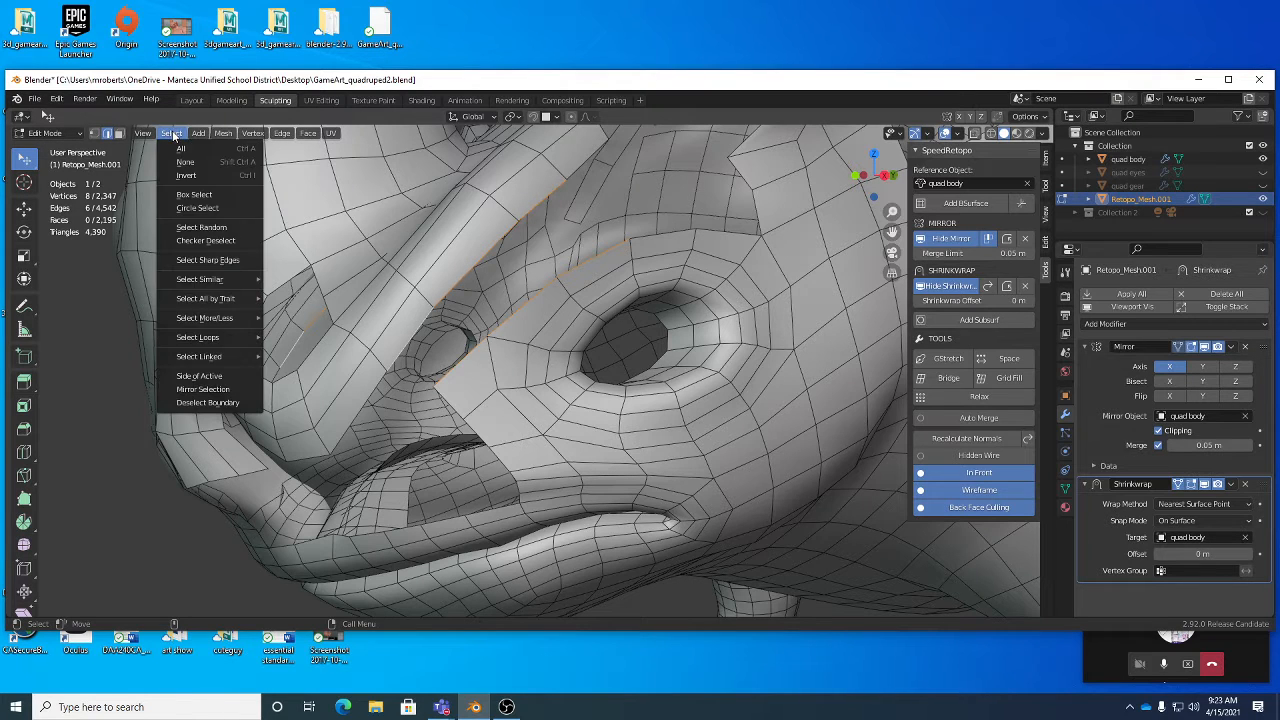
{"action": "mouse_move", "coordinate": [258, 357]}
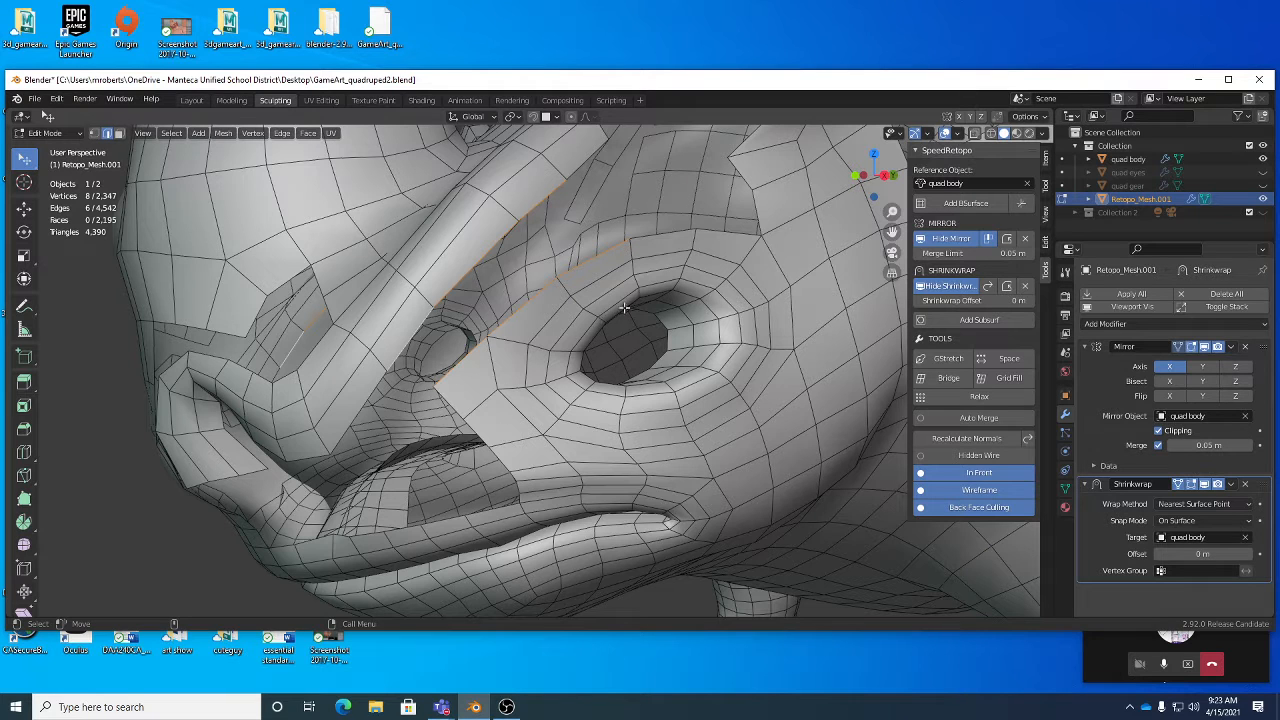
{"action": "right_click", "coordinate": [743, 296]}
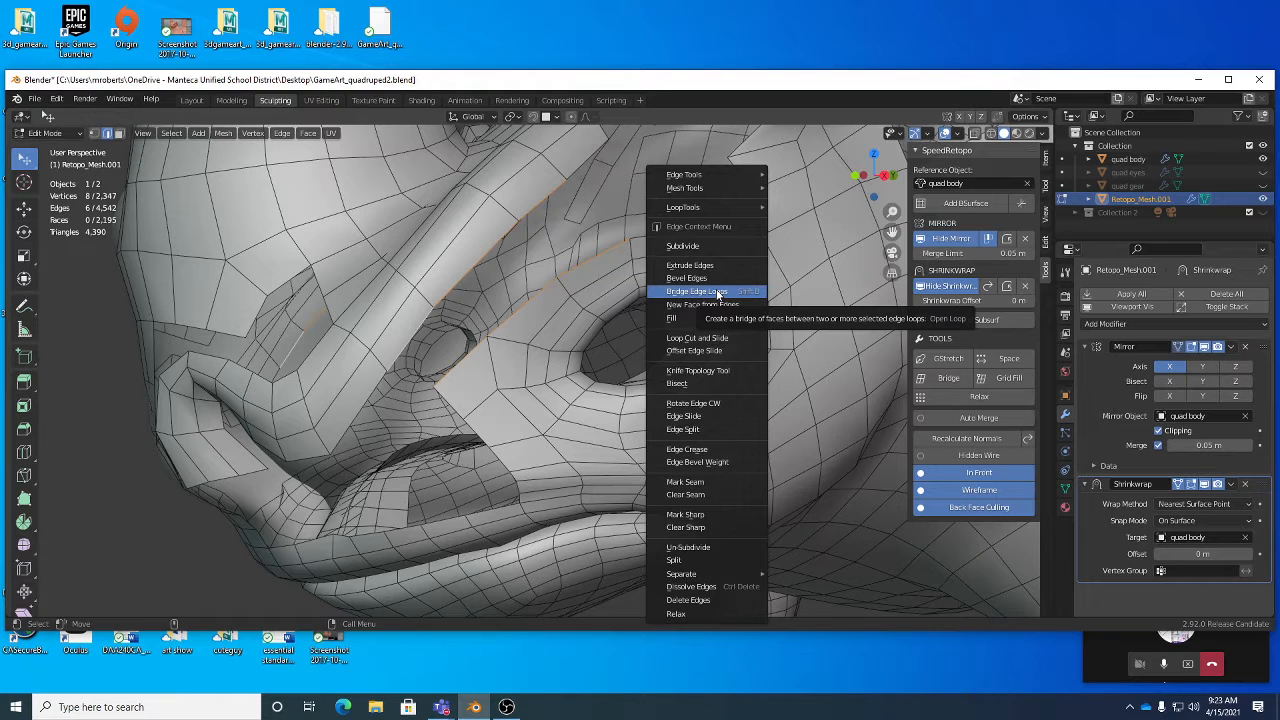
{"action": "left_click", "coordinate": [717, 291]}
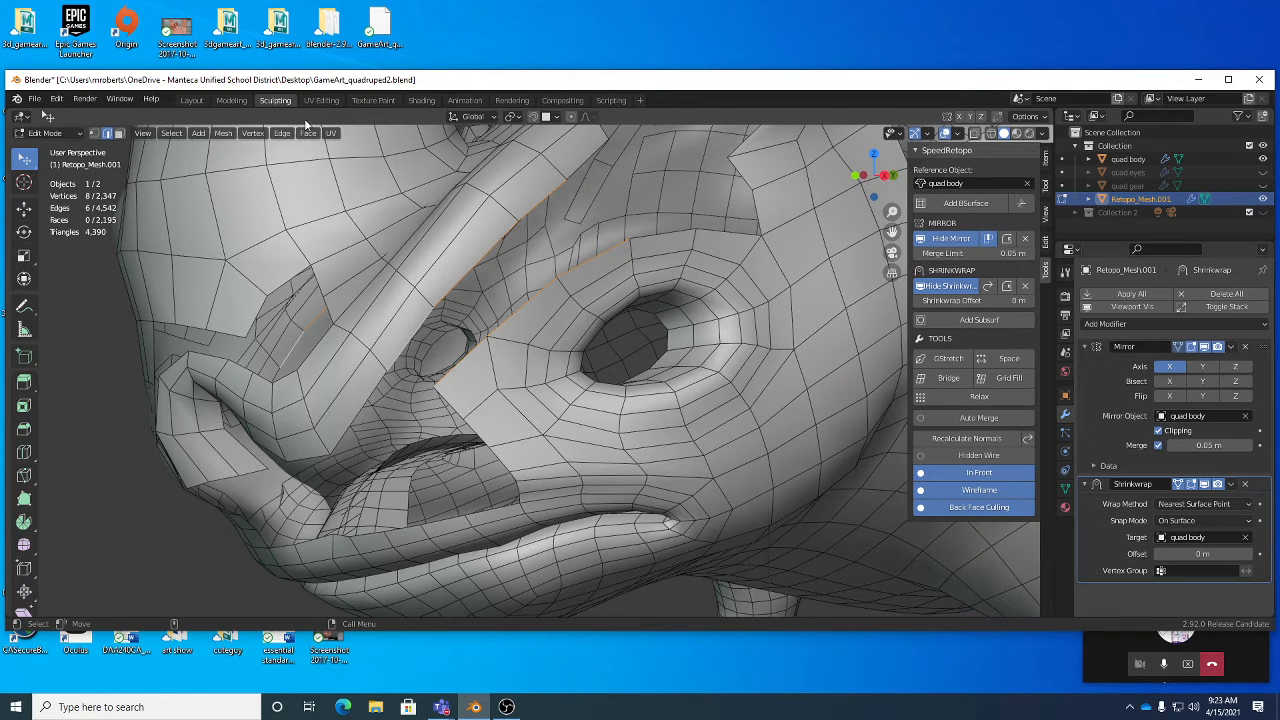
{"action": "left_click", "coordinate": [307, 133]}
{"action": "right_click", "coordinate": [726, 254]}
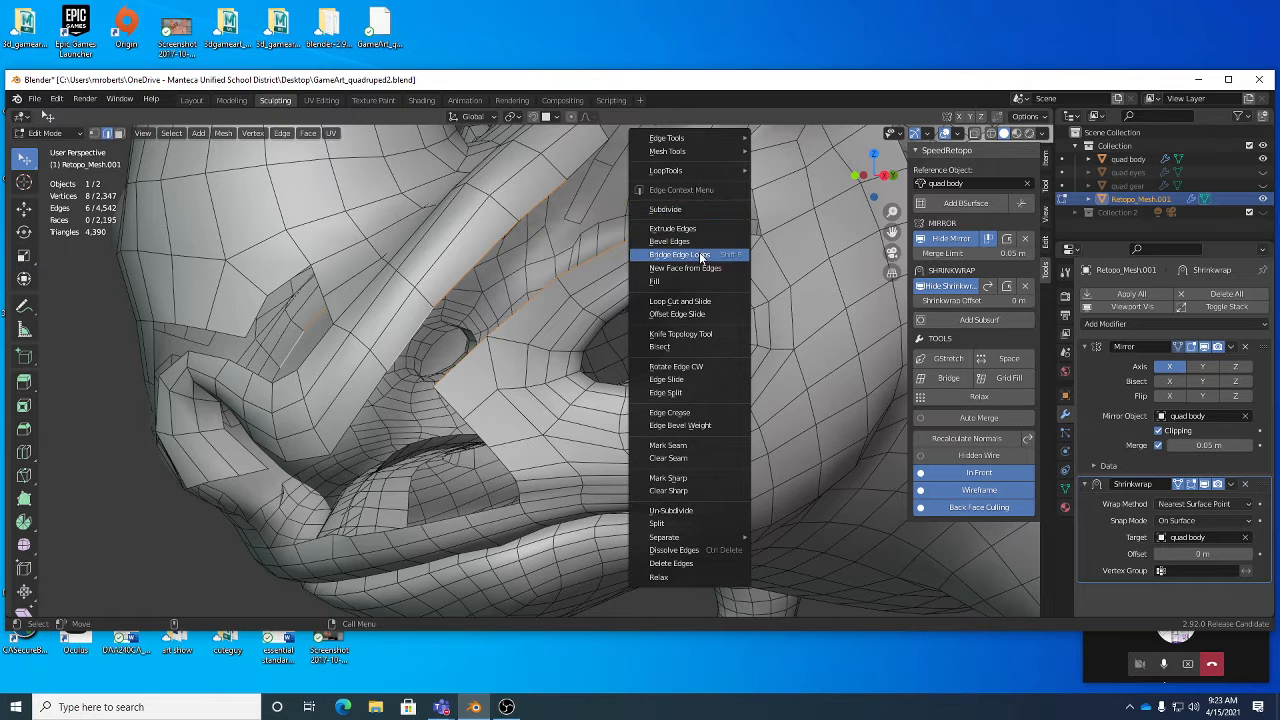
{"action": "left_click", "coordinate": [703, 256]}
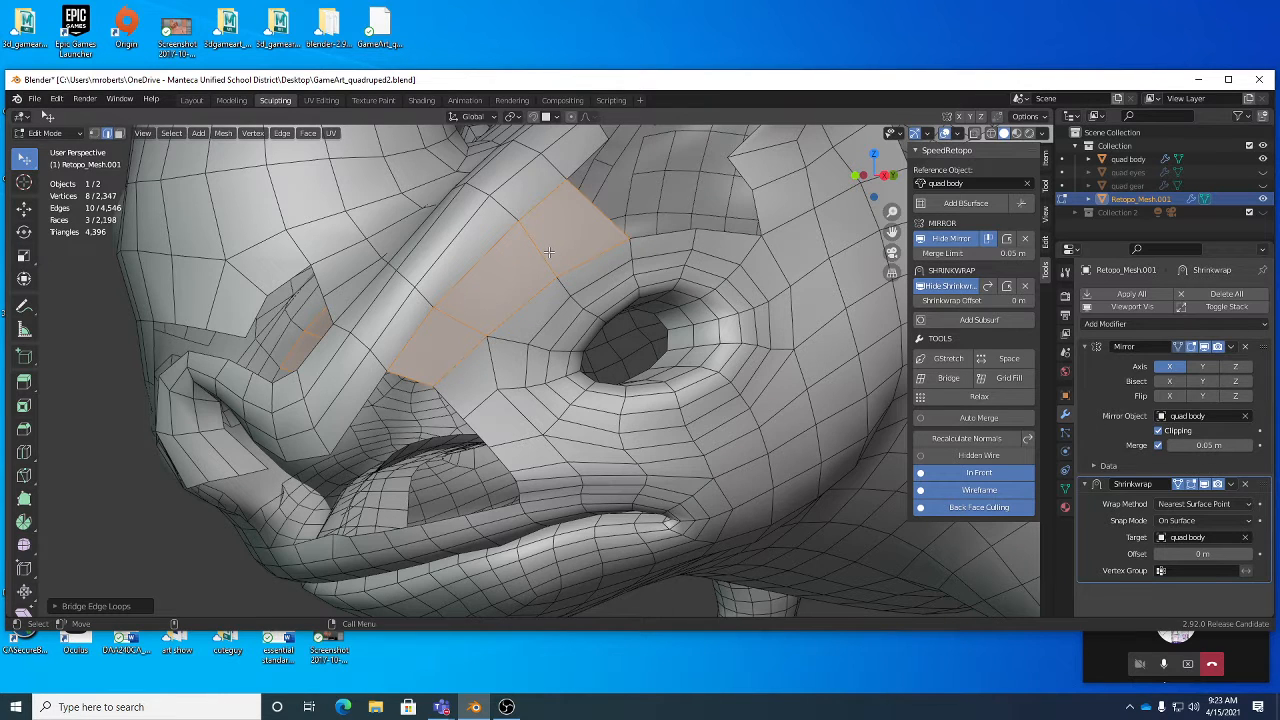
Add two lengthwise loop cuts through the new faces joining the face strip and the eye patch.
{"action": "left_click", "coordinate": [24, 452]}
{"action": "left_click", "coordinate": [534, 246]}
{"action": "middle_click_drag", "start_coordinate": [568, 256], "coordinate": [672, 255]}
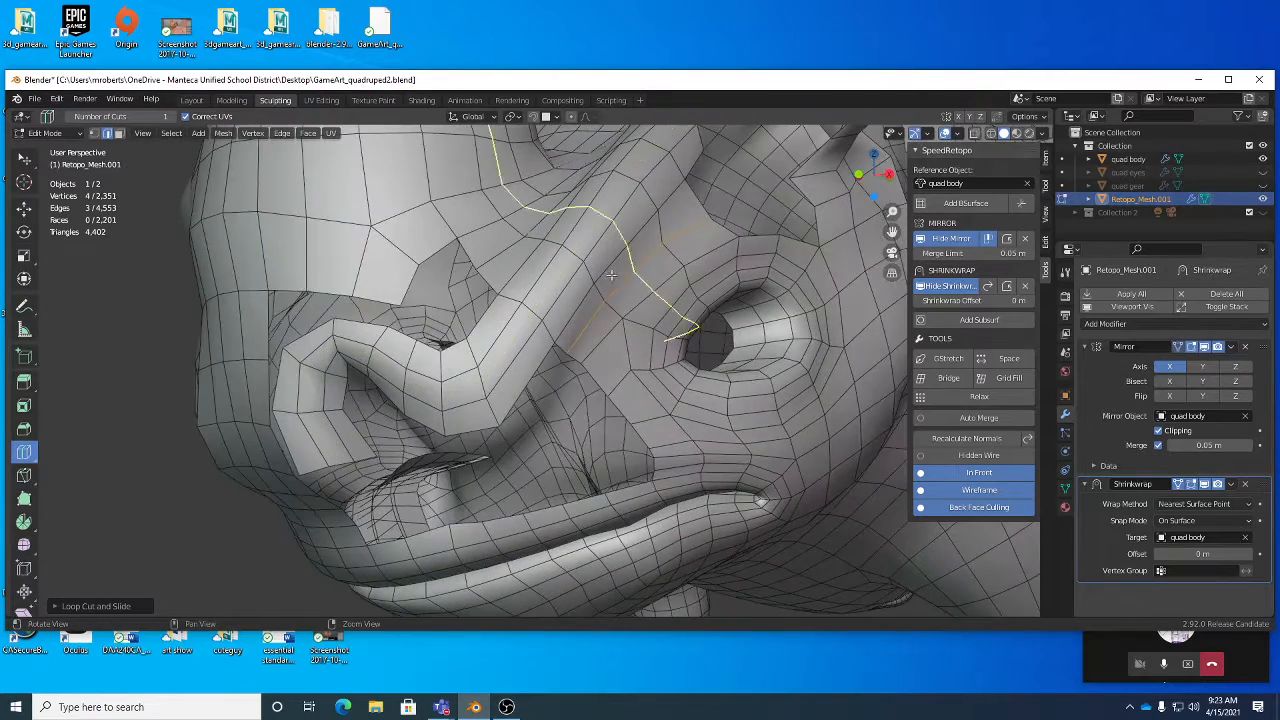
{"action": "left_click", "coordinate": [676, 253]}
{"action": "middle_click_drag", "start_coordinate": [676, 253], "coordinate": [660, 278]}
{"action": "key", "text": "w"}
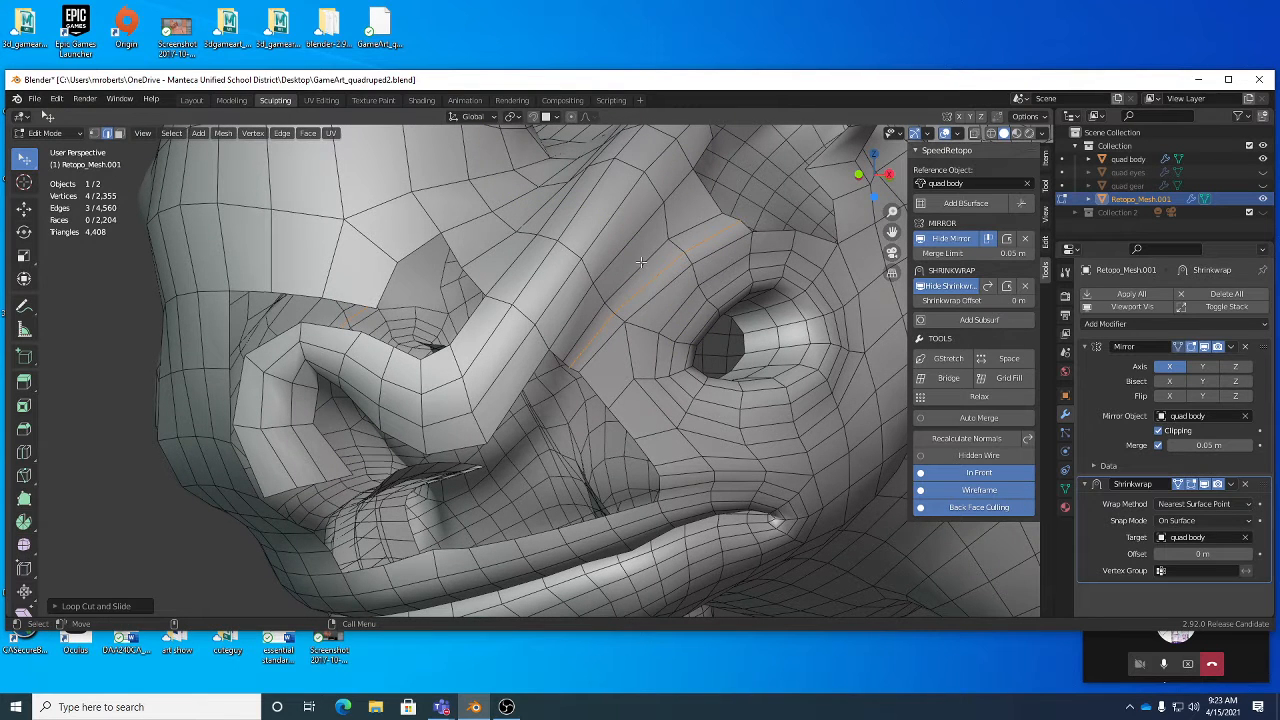
Edge-slide the new loop between the face strip and the eye patch slightly toward the strip.
{"action": "left_click", "coordinate": [644, 264], "text": "alt"}
{"action": "right_click", "coordinate": [660, 261]}
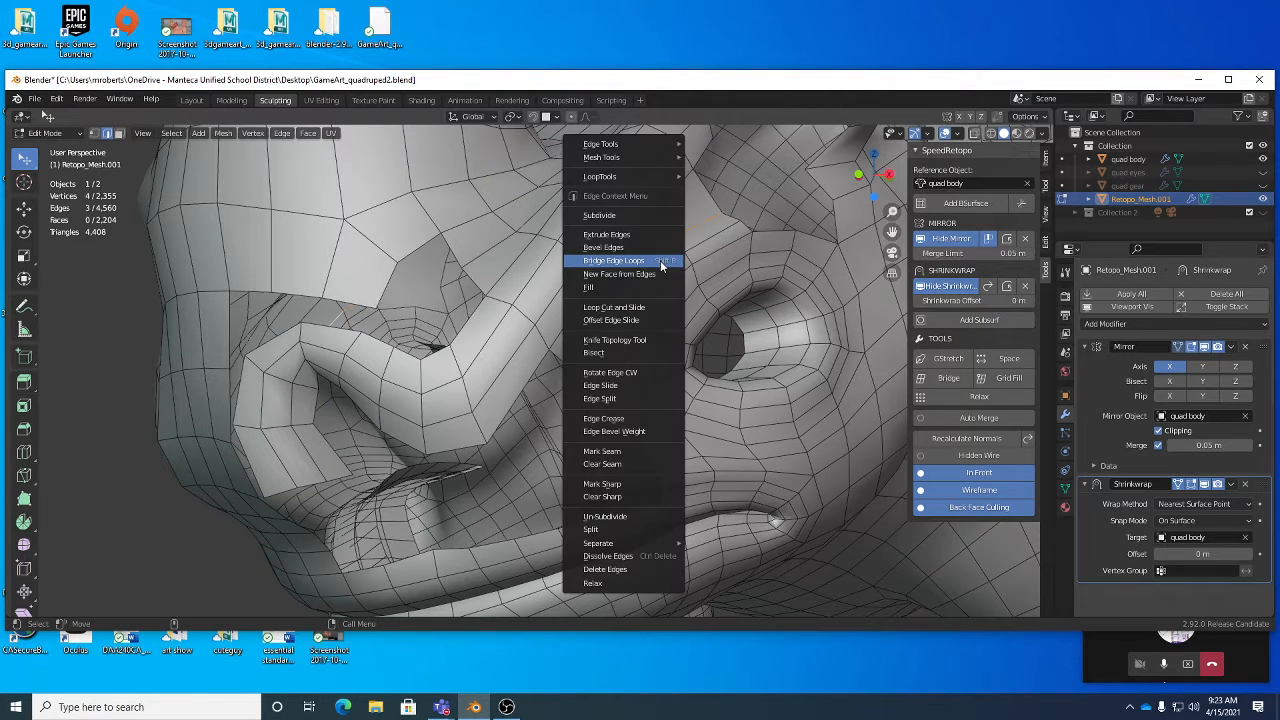
{"action": "left_click", "coordinate": [652, 386]}
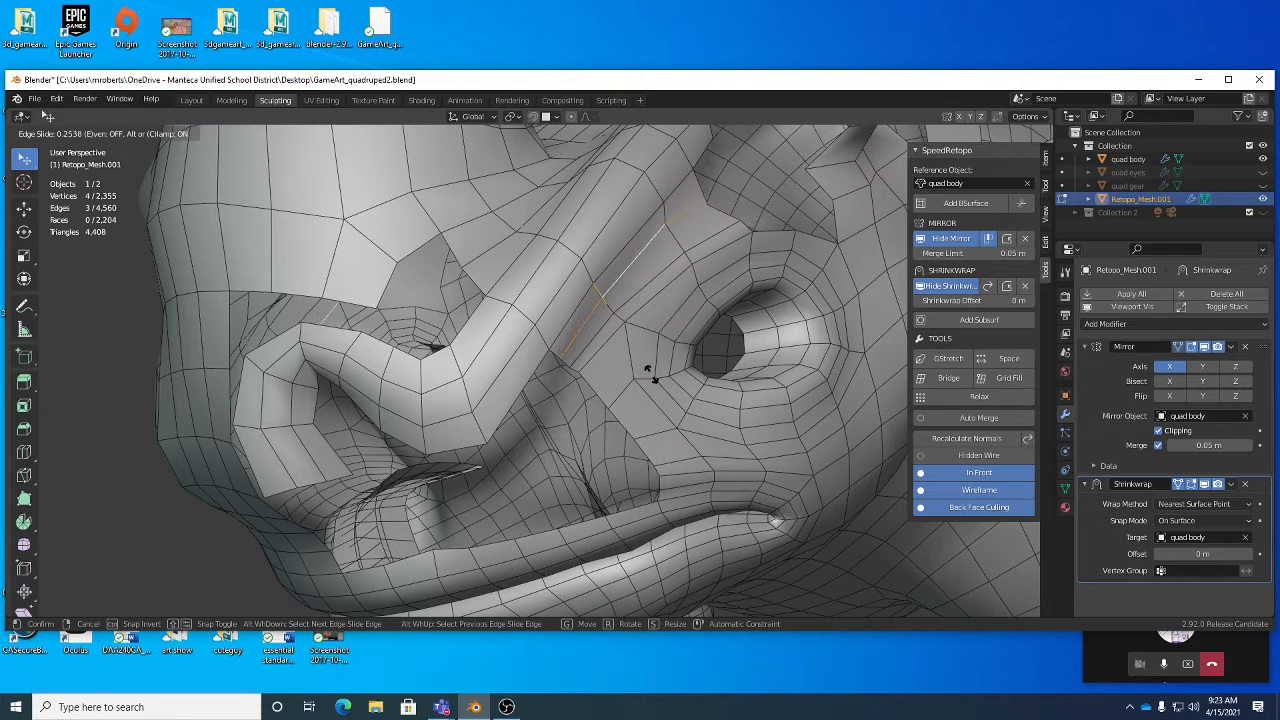
{"action": "left_click", "coordinate": [651, 367]}
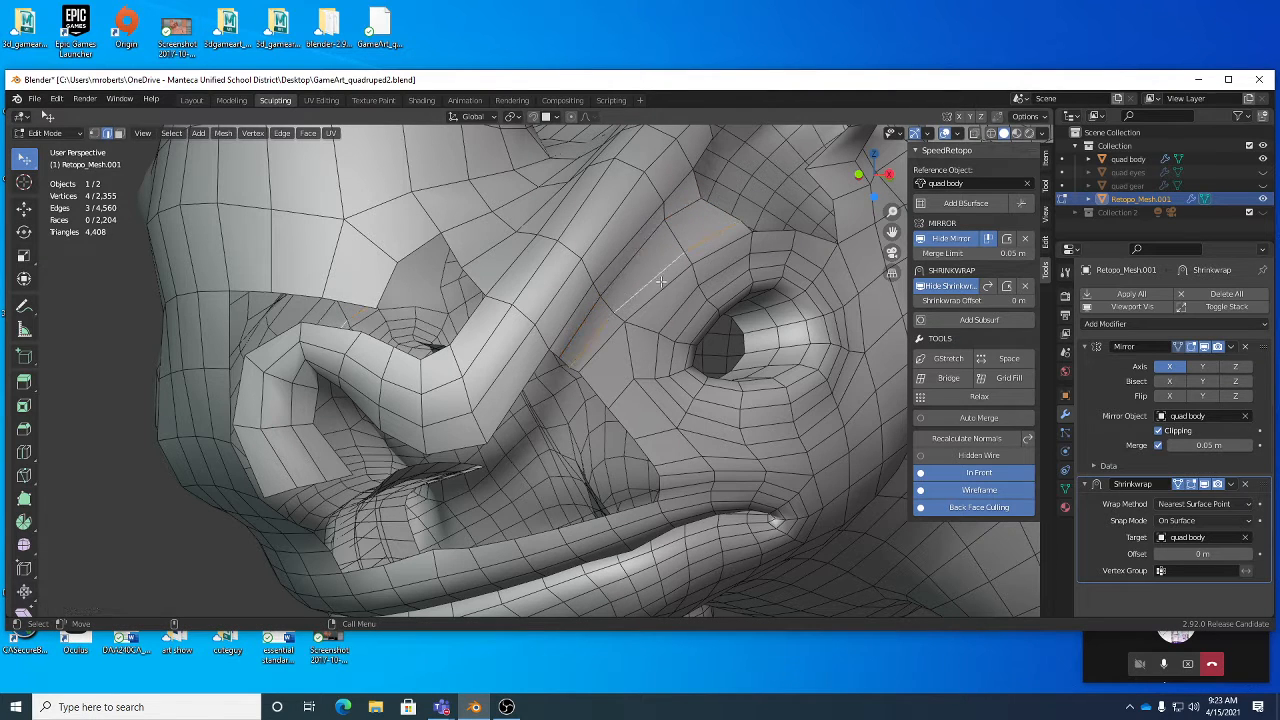
{"action": "right_click", "coordinate": [665, 285]}
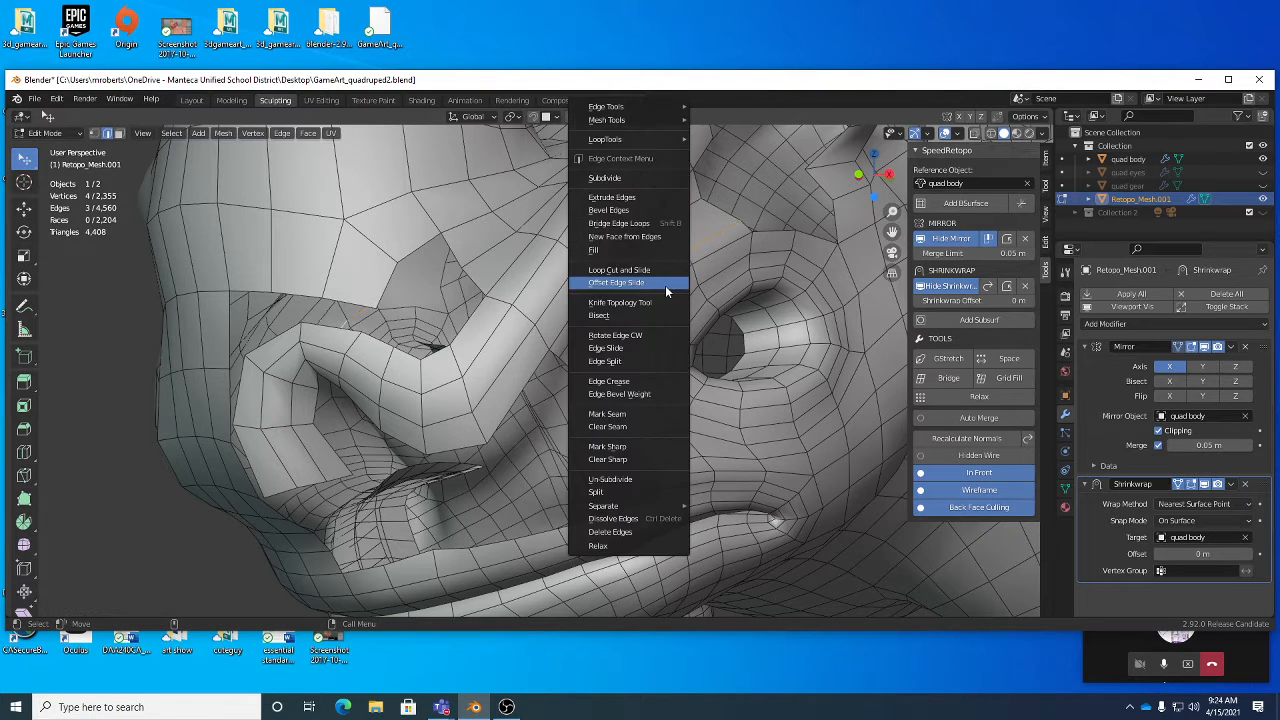
{"action": "left_click", "coordinate": [657, 347]}
{"action": "left_click", "coordinate": [657, 343]}
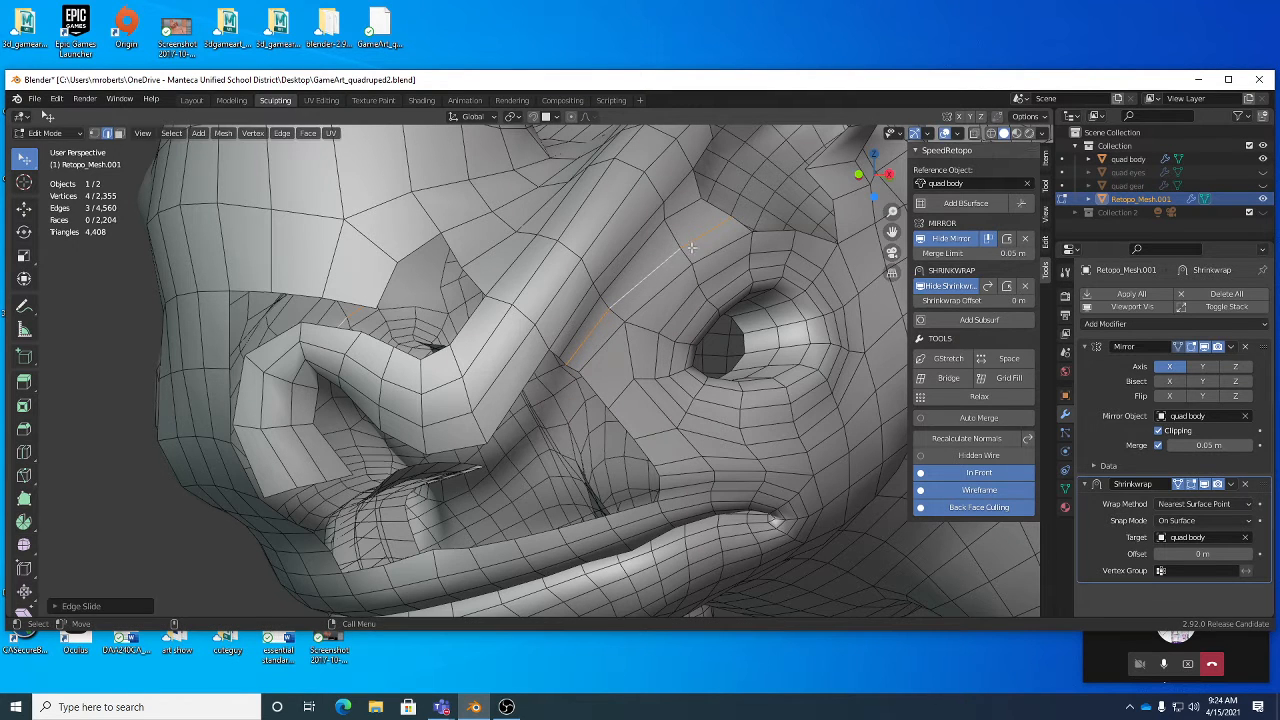
Move individual edges of the new loops between the face strip and the eye to even out their spacing.
{"action": "left_click", "coordinate": [693, 245]}
{"action": "key", "text": "g"}
{"action": "left_click", "coordinate": [693, 245]}
{"action": "left_click", "coordinate": [612, 332]}
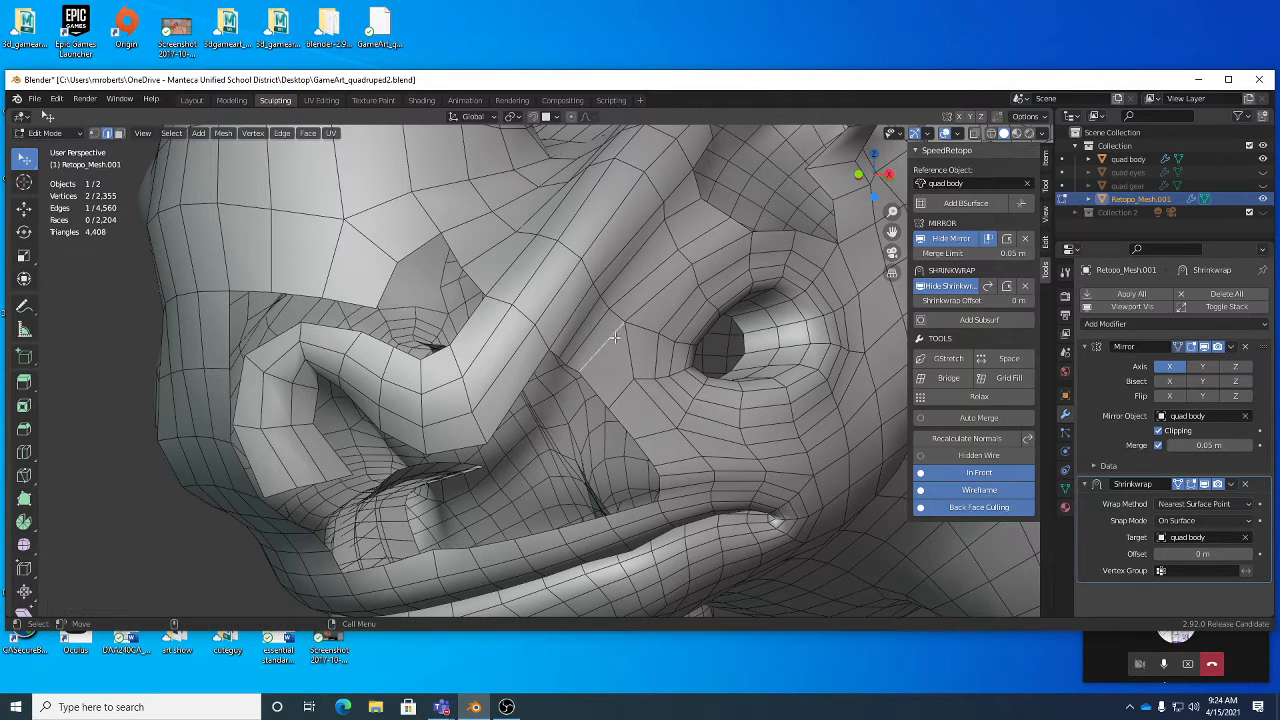
{"action": "key", "text": "g"}
{"action": "left_click", "coordinate": [598, 328]}
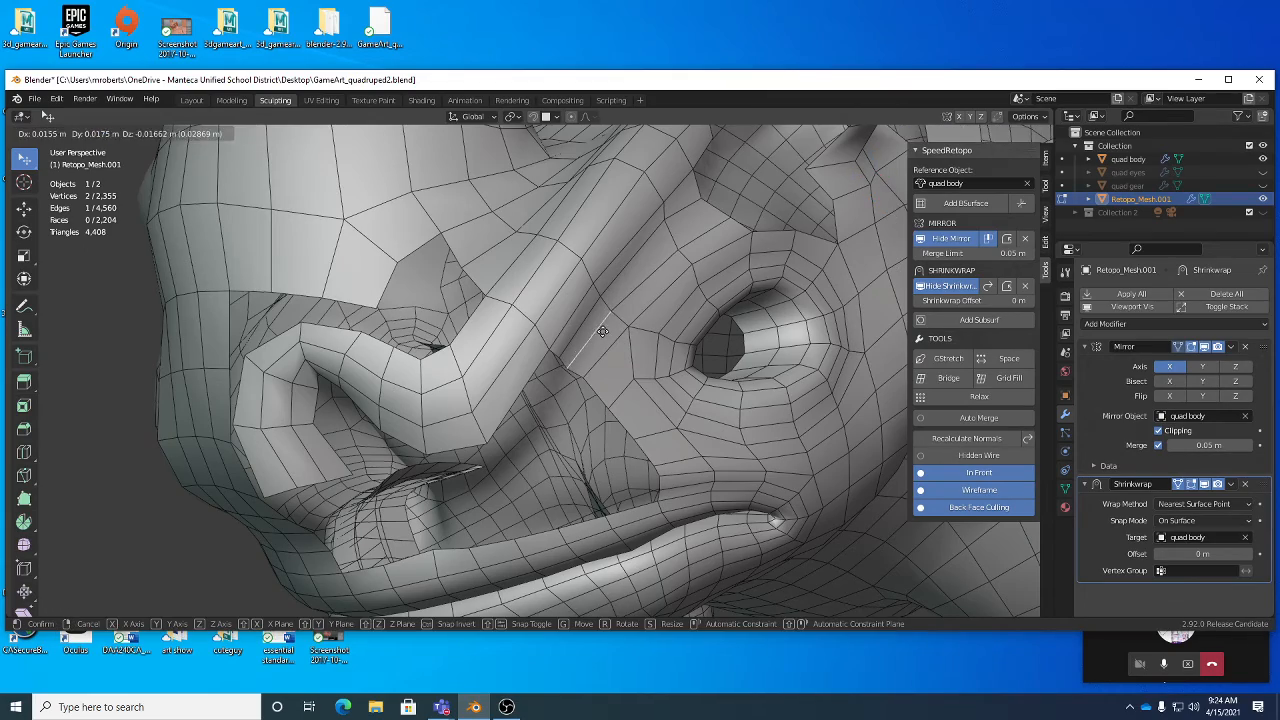
In vertex select mode, nudge a vertex in the new patch above the eye and save the file.
{"action": "middle_click_drag", "start_coordinate": [598, 328], "coordinate": [557, 277]}
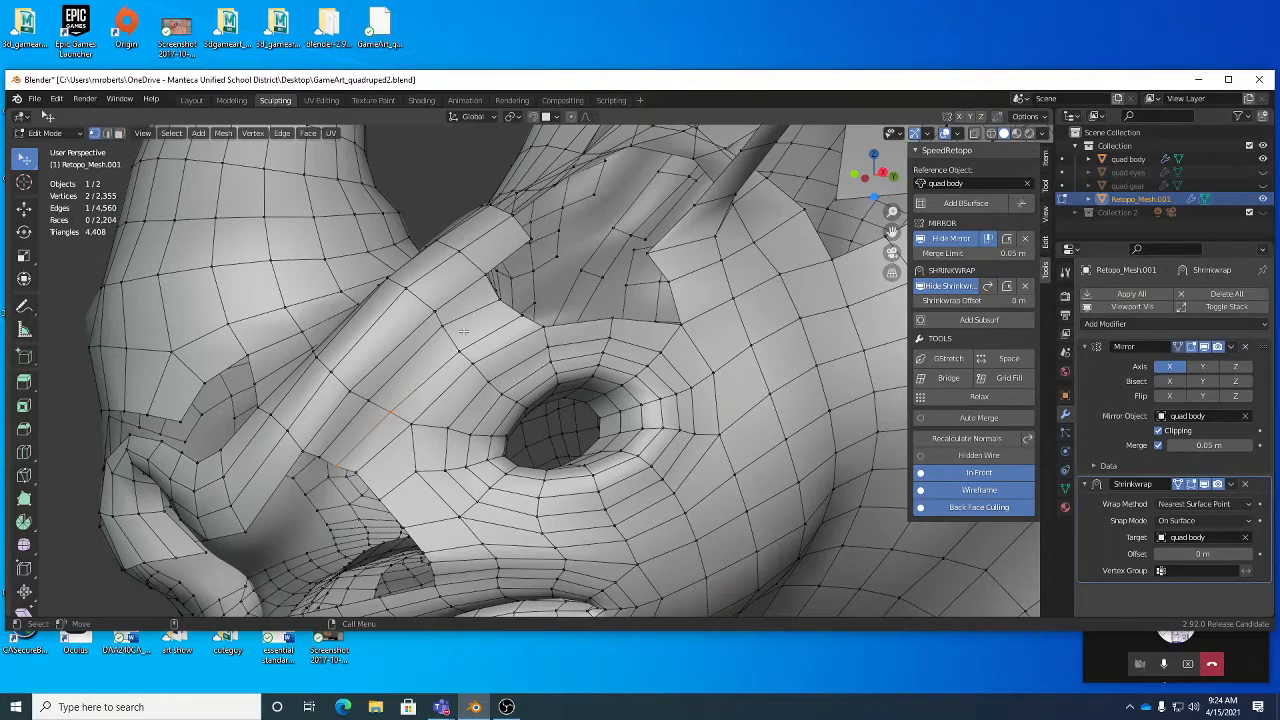
{"action": "left_click_drag", "start_coordinate": [443, 323], "coordinate": [444, 332]}
{"action": "key", "text": "ctrl+s"}
{"action": "scroll", "coordinate": [584, 358], "scroll_direction": "down", "scroll_amount": 6}
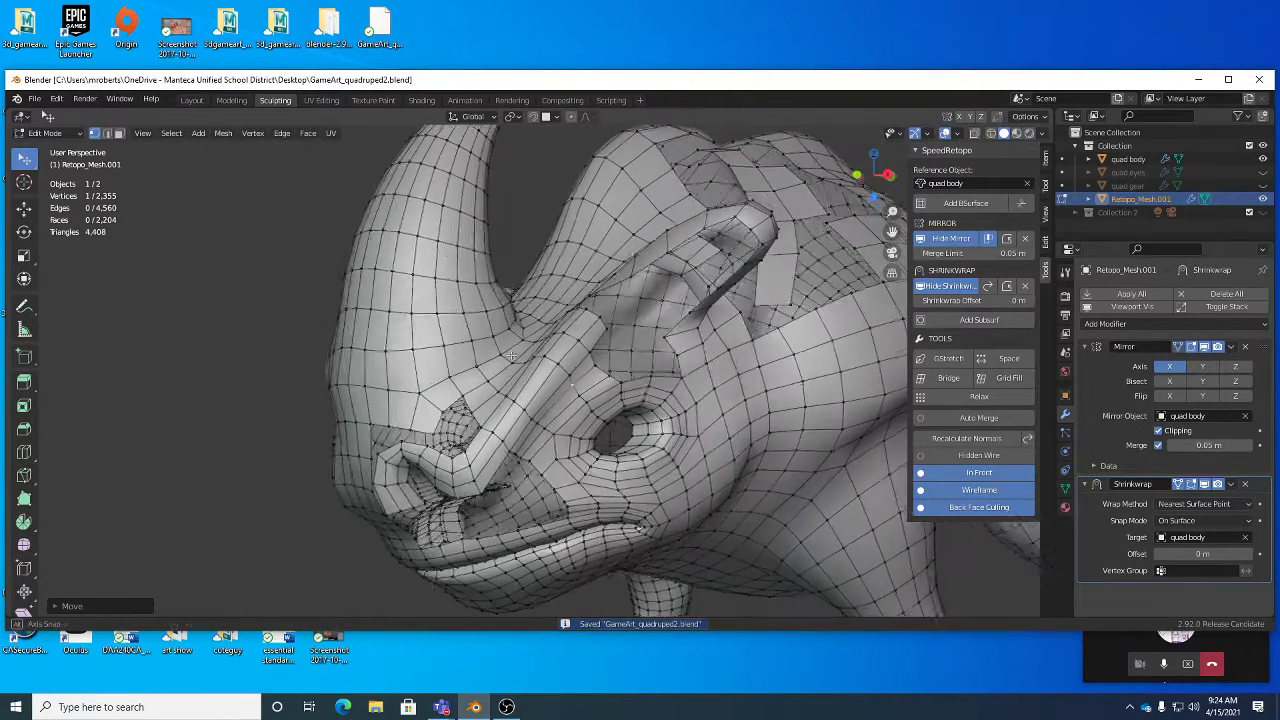
{"action": "middle_click_drag", "start_coordinate": [584, 358], "coordinate": [569, 318]}
{"action": "scroll", "coordinate": [574, 332], "scroll_direction": "down", "scroll_amount": 3}
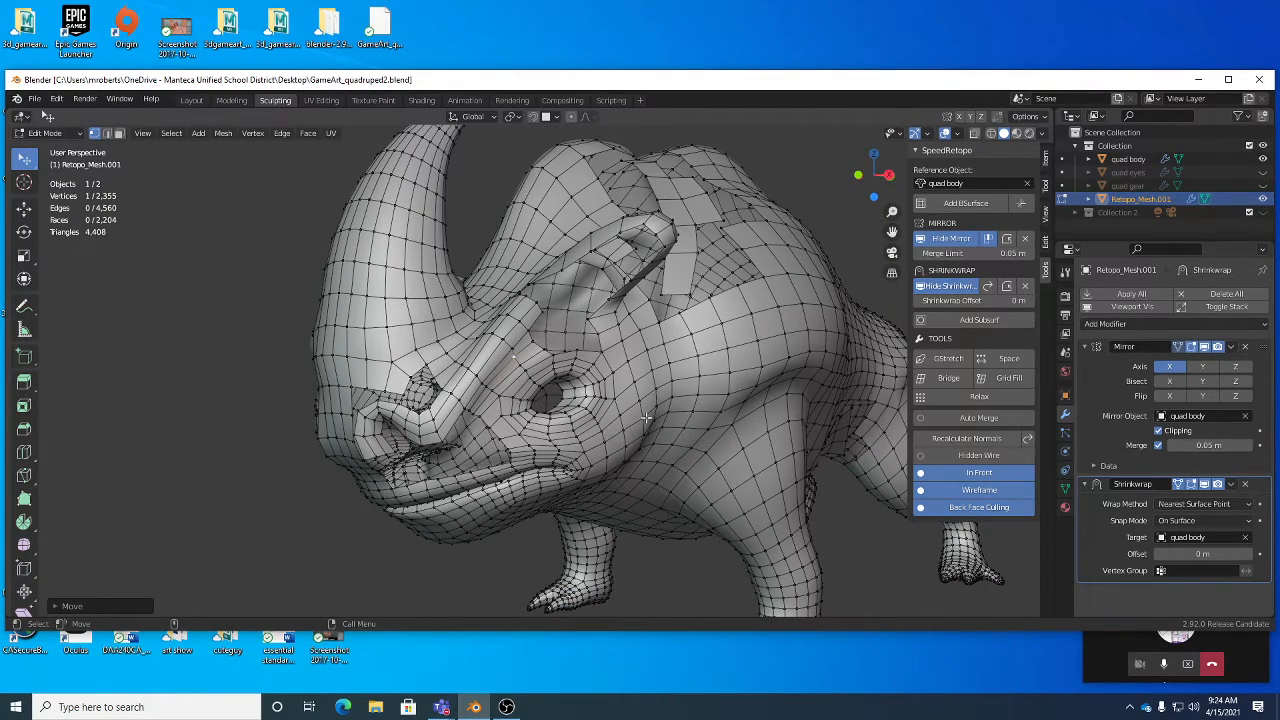
In edge select mode, shift the snout's border edge and a neighbouring inner edge away from the nostril rim.
{"action": "middle_click_drag", "start_coordinate": [646, 418], "coordinate": [582, 328]}
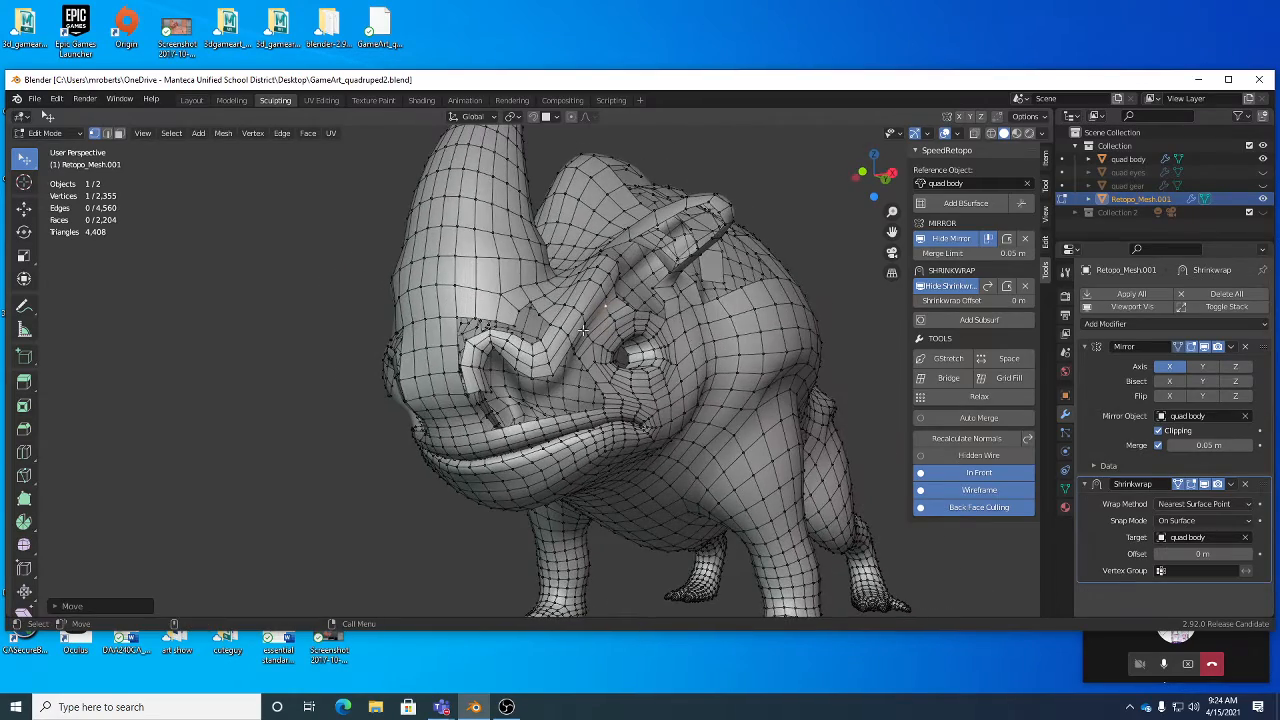
{"action": "scroll", "coordinate": [530, 387], "scroll_direction": "up", "scroll_amount": 6}
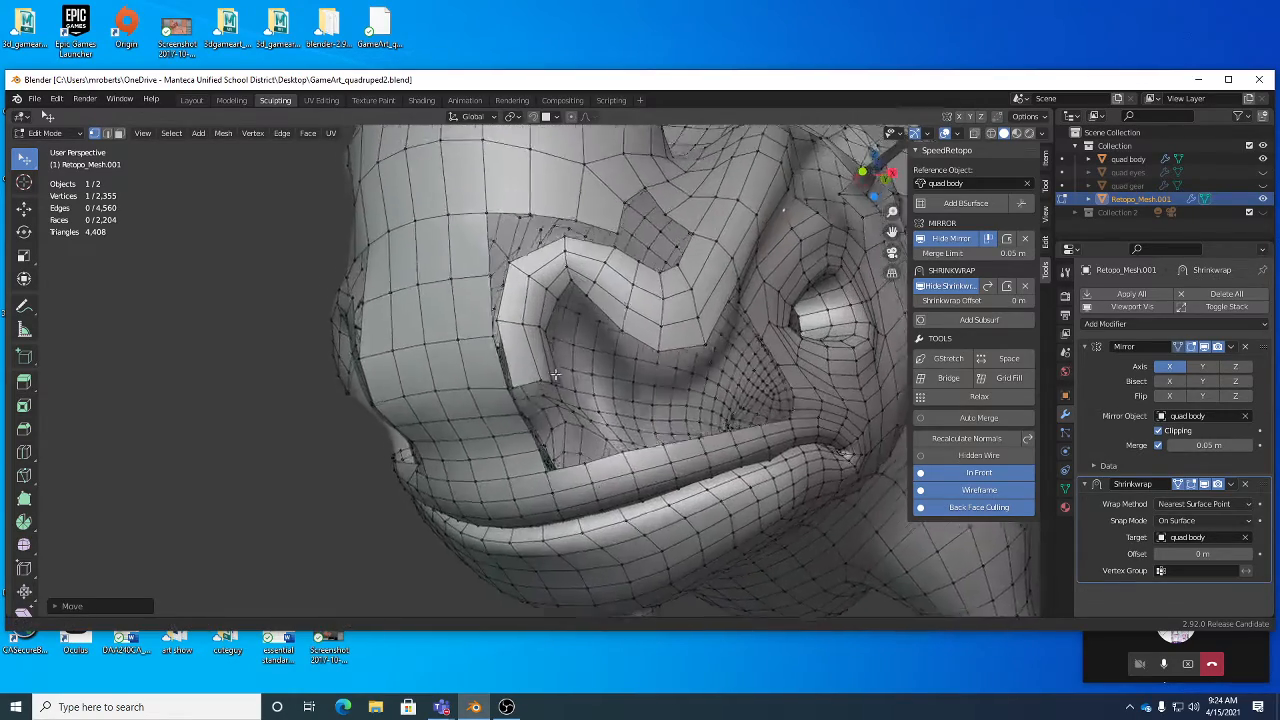
{"action": "middle_click_drag", "start_coordinate": [565, 390], "coordinate": [512, 378]}
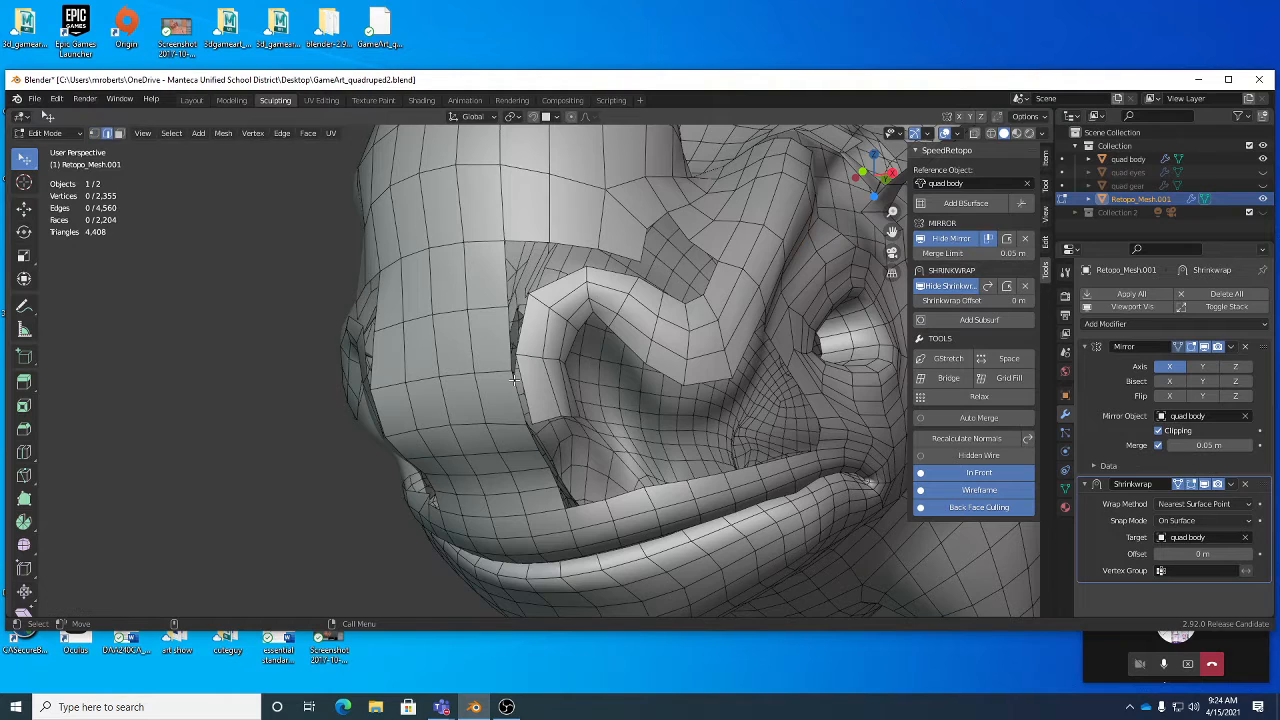
{"action": "key", "text": "2"}
{"action": "left_click", "coordinate": [508, 345]}
{"action": "left_click_drag", "start_coordinate": [507, 343], "coordinate": [497, 340]}
{"action": "left_click_drag", "start_coordinate": [474, 332], "coordinate": [469, 333]}
{"action": "left_click", "coordinate": [482, 410]}
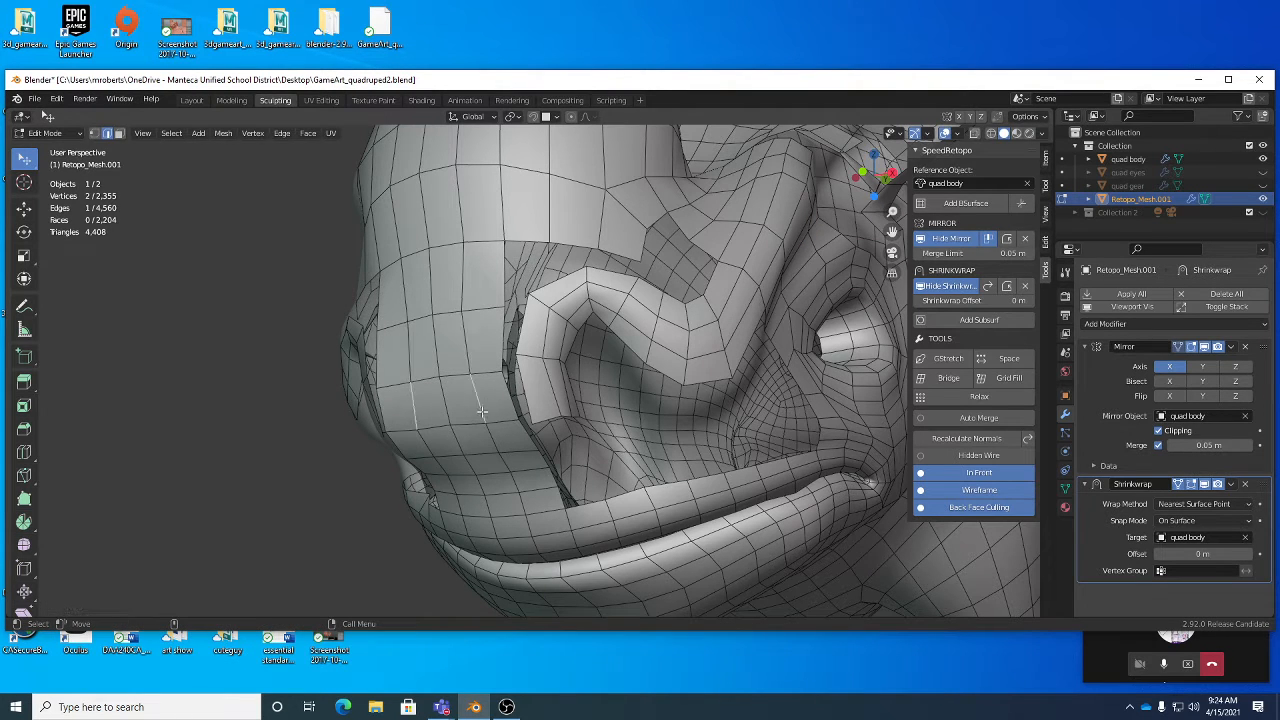
Bridge two border edges of the snout strip to the two facing outer edges of the nostril rim.
{"action": "middle_click_drag", "start_coordinate": [484, 432], "coordinate": [429, 332]}
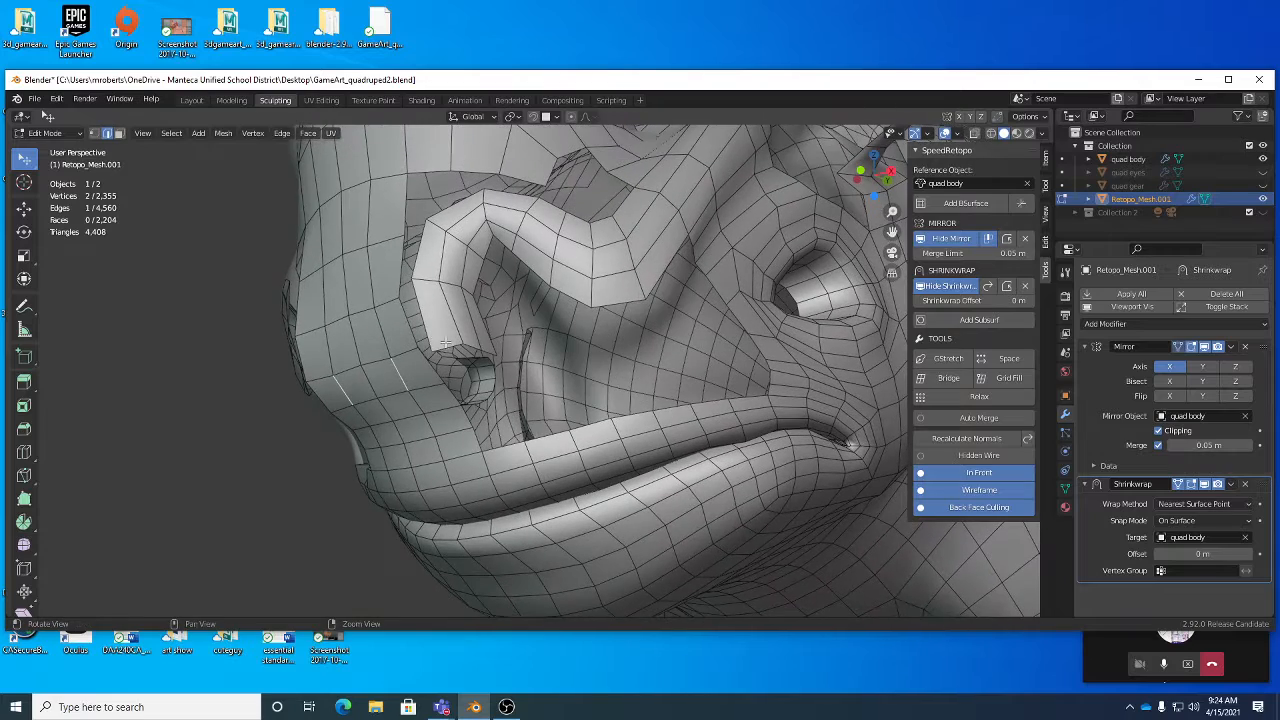
{"action": "left_click_drag", "start_coordinate": [429, 332], "coordinate": [424, 328]}
{"action": "middle_click_drag", "start_coordinate": [424, 322], "coordinate": [429, 341]}
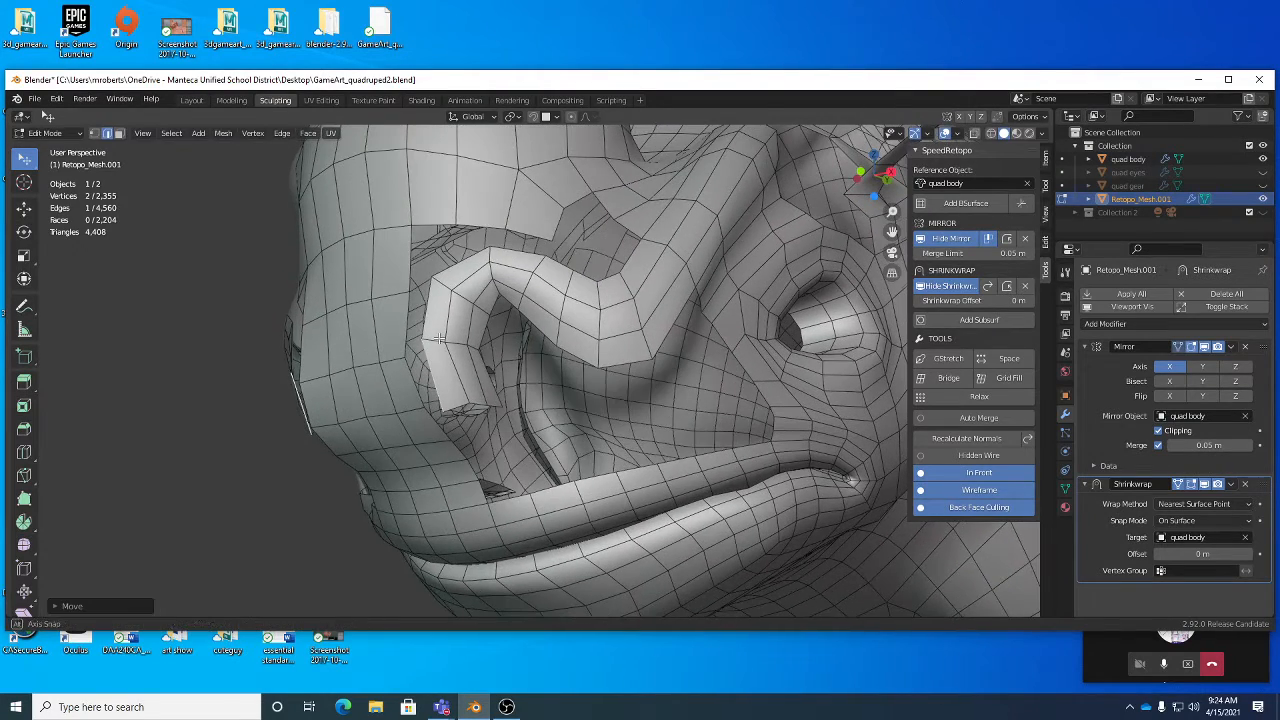
{"action": "left_click", "coordinate": [412, 378], "text": "shift"}
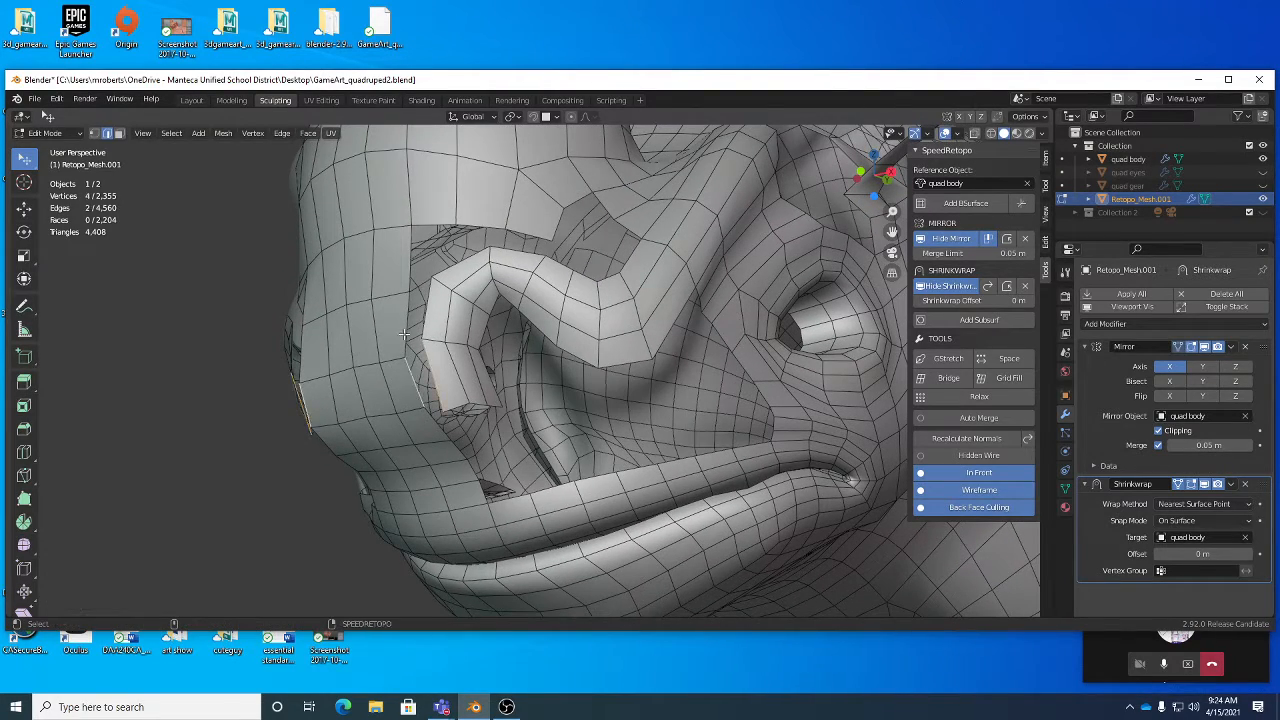
{"action": "left_click", "coordinate": [404, 333], "text": "shift"}
{"action": "left_click", "coordinate": [429, 324], "text": "shift"}
{"action": "right_click_drag", "start_coordinate": [477, 333], "coordinate": [480, 362], "text": "shift"}
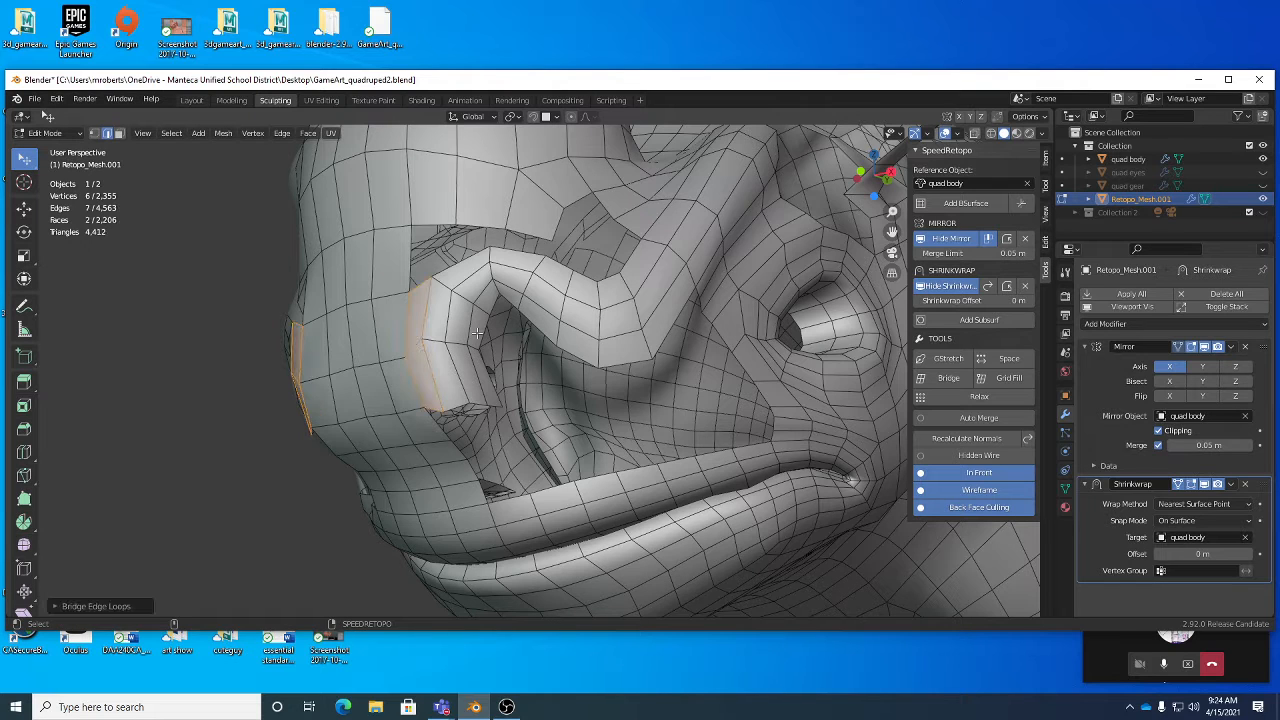
In vertex select mode, reposition the vertices along the new seam between the snout and the nostril rim.
{"action": "key", "text": "1"}
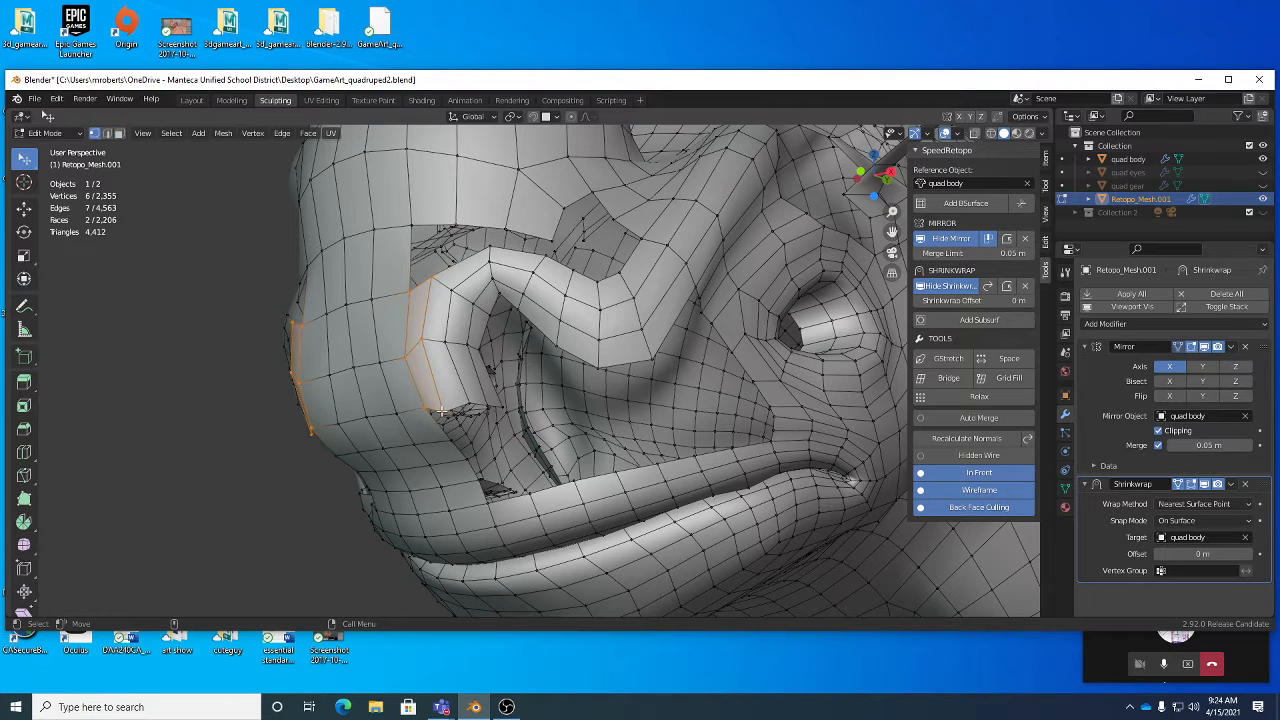
{"action": "left_click_drag", "start_coordinate": [442, 411], "coordinate": [442, 404]}
{"action": "left_click_drag", "start_coordinate": [423, 338], "coordinate": [445, 345]}
{"action": "left_click", "coordinate": [443, 343]}
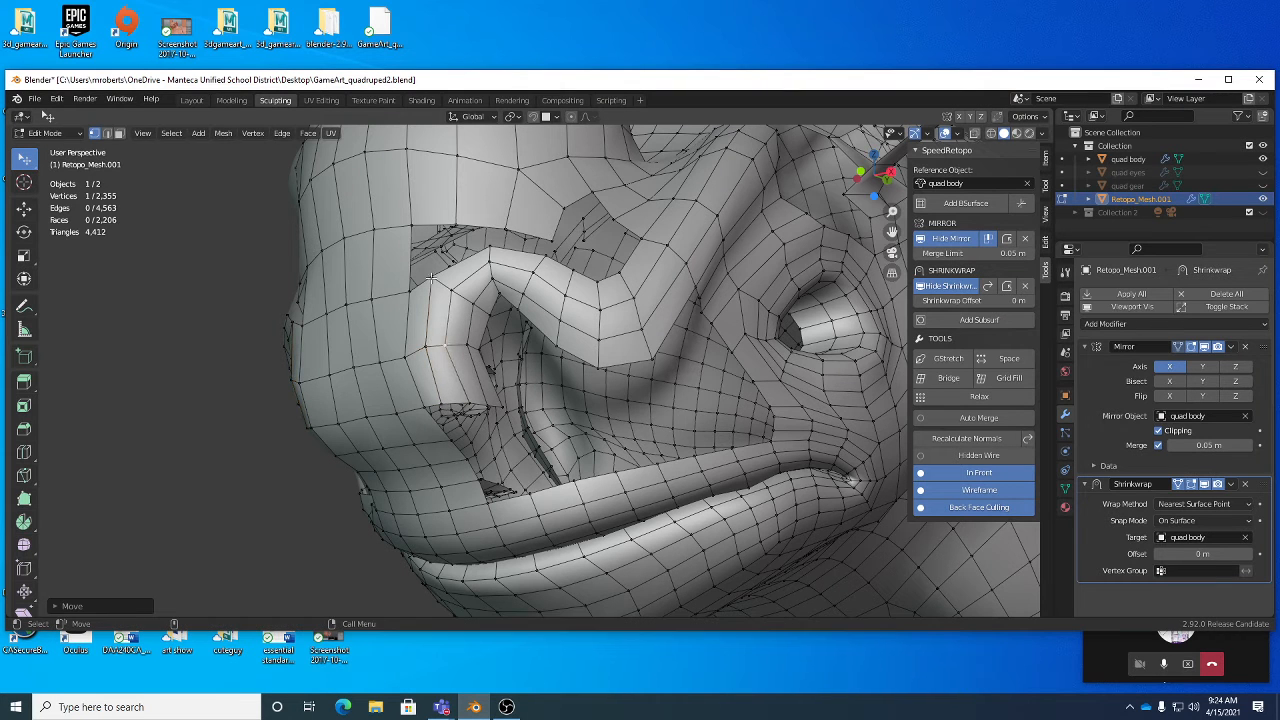
{"action": "left_click_drag", "start_coordinate": [429, 276], "coordinate": [454, 296]}
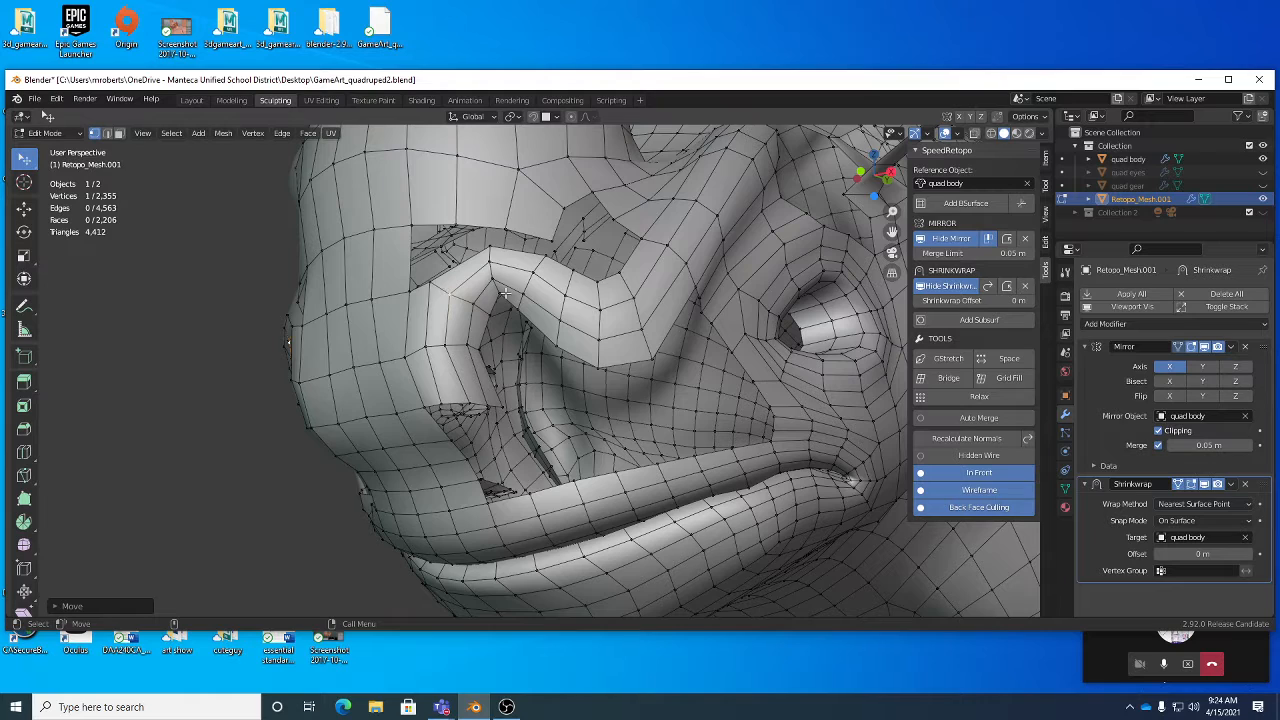
Add a loop cut across the nostril rim strip near its upper bend.
{"action": "middle_click_drag", "start_coordinate": [505, 293], "coordinate": [520, 374]}
{"action": "scroll", "coordinate": [520, 375], "scroll_direction": "up", "scroll_amount": 2}
{"action": "key", "text": "2"}
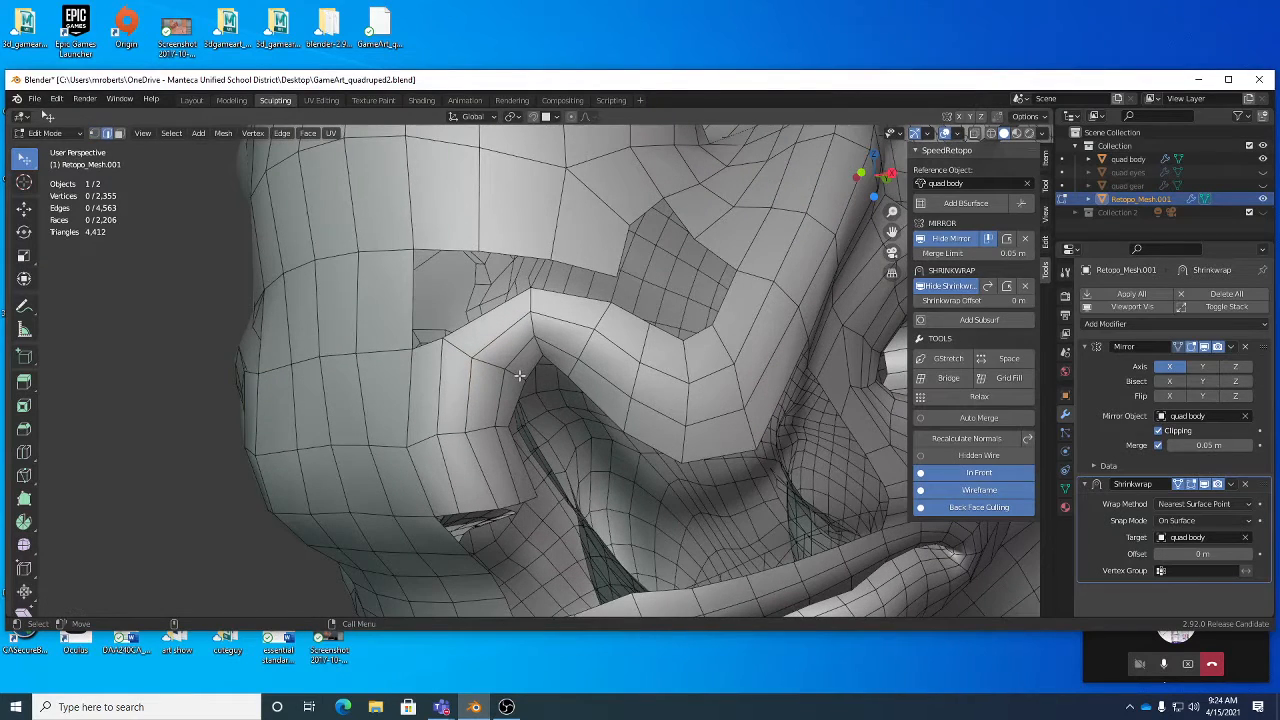
{"action": "left_click_drag", "start_coordinate": [512, 375], "coordinate": [451, 356]}
{"action": "left_click", "coordinate": [24, 452]}
{"action": "left_click", "coordinate": [506, 344]}
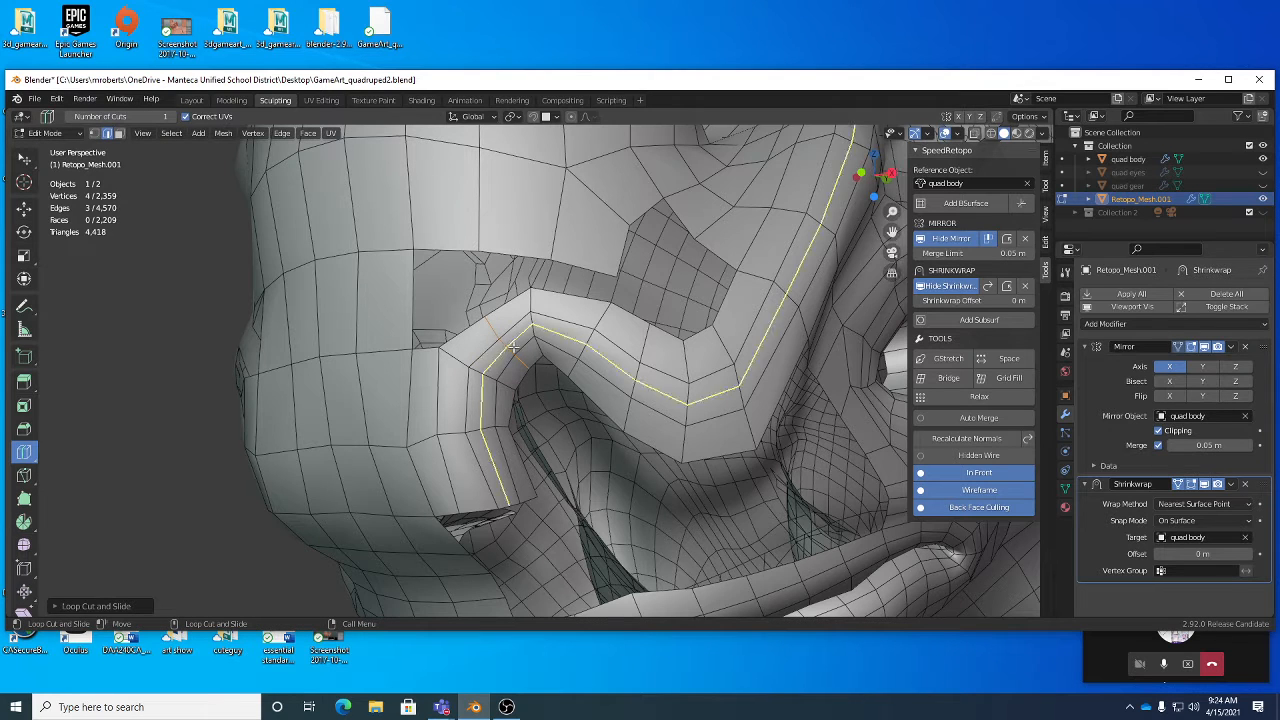
Move the new edge loop across the nostril rim's upper bend to even out its spacing.
{"action": "key", "text": "w"}
{"action": "middle_click_drag", "start_coordinate": [560, 388], "coordinate": [551, 388]}
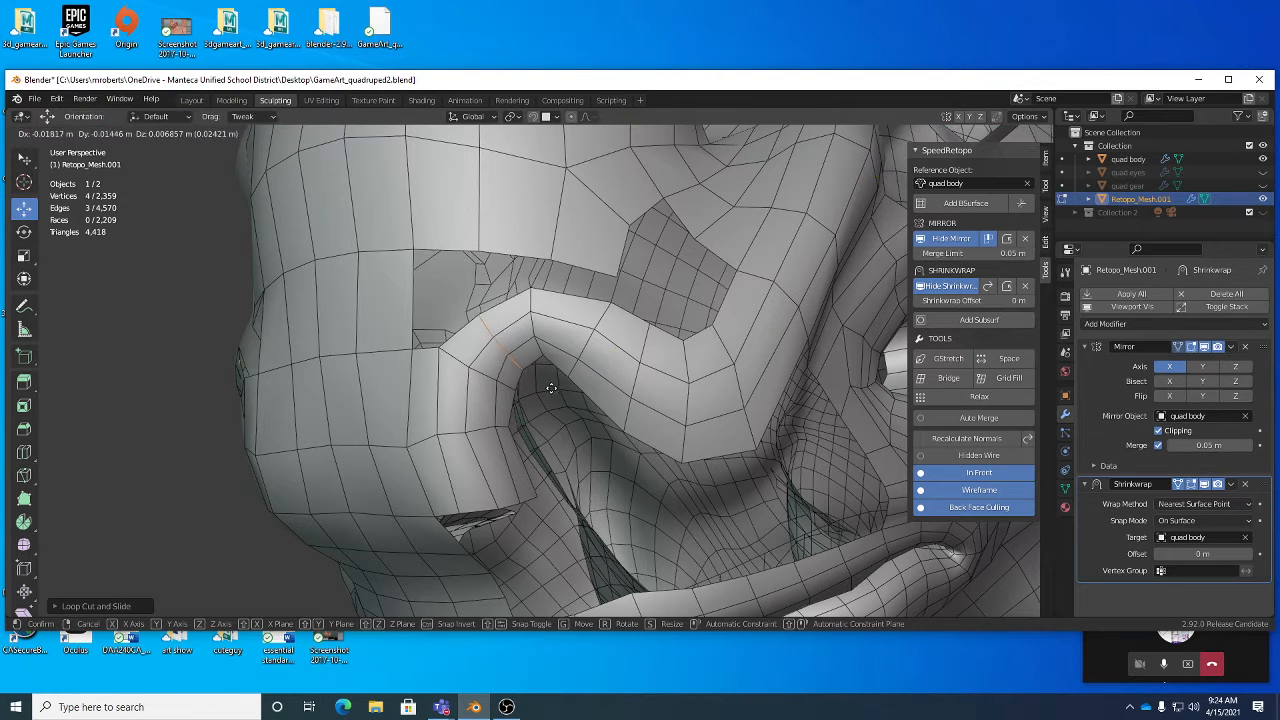
{"action": "left_click_drag", "start_coordinate": [551, 388], "coordinate": [543, 377]}
{"action": "middle_click_drag", "start_coordinate": [543, 377], "coordinate": [572, 376]}
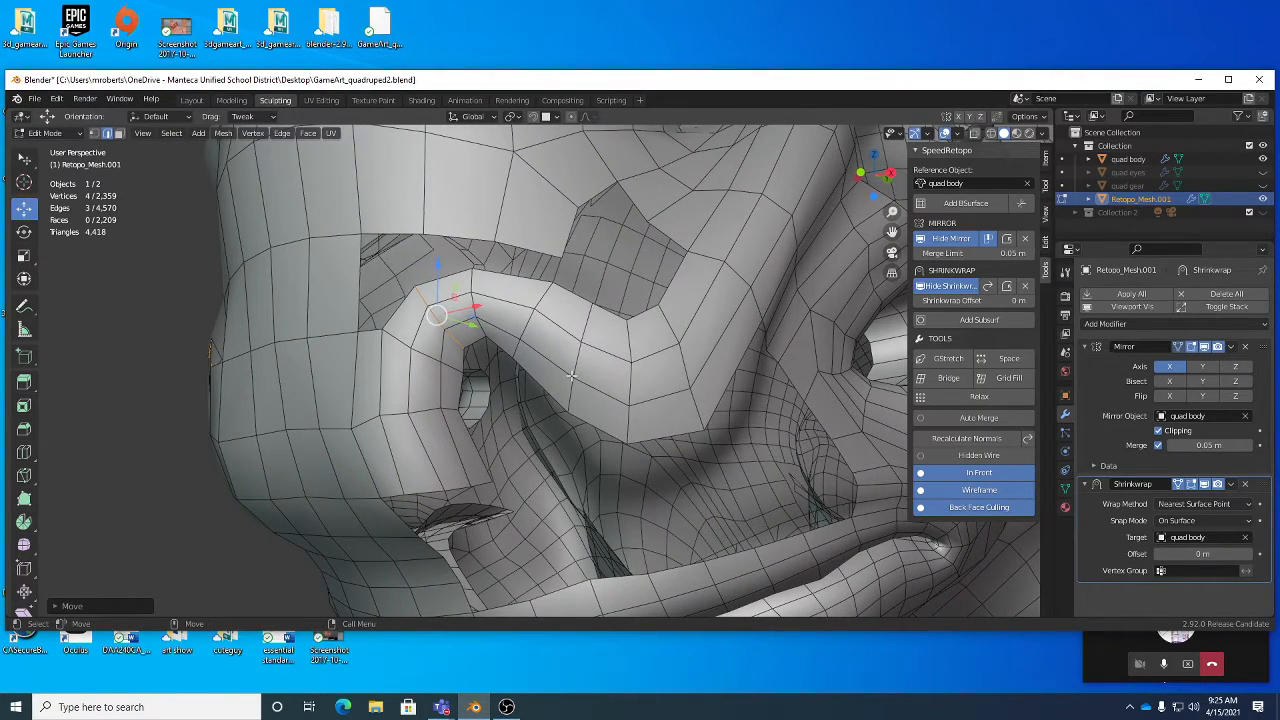
{"action": "key", "text": "KP_Decimal"}
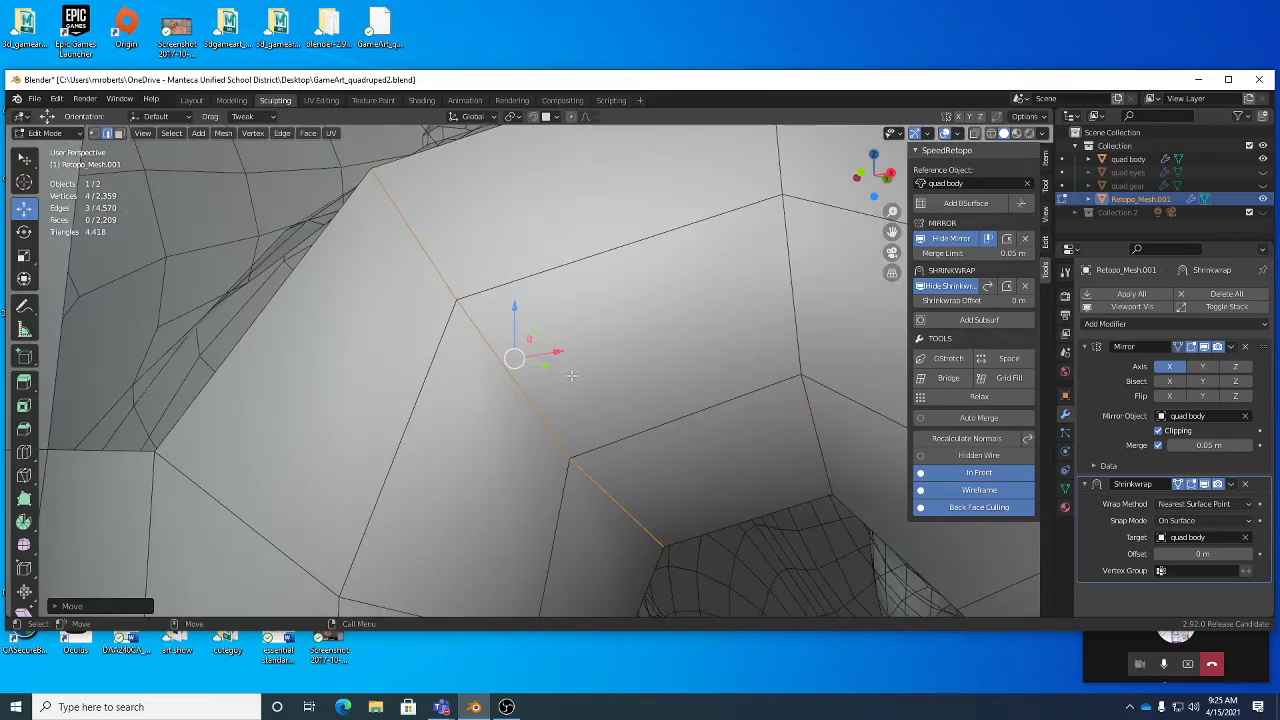
{"action": "scroll", "coordinate": [643, 394], "scroll_direction": "down", "scroll_amount": 8}
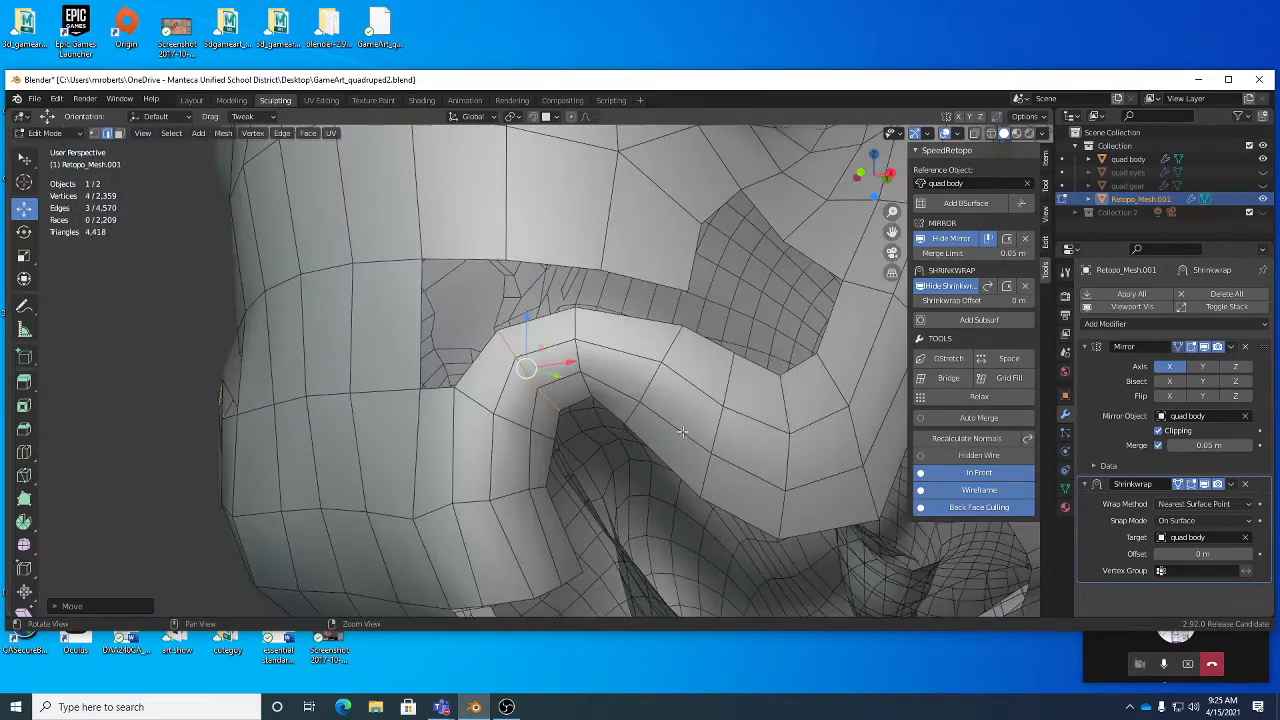
{"action": "middle_click_drag", "start_coordinate": [677, 431], "coordinate": [624, 423]}
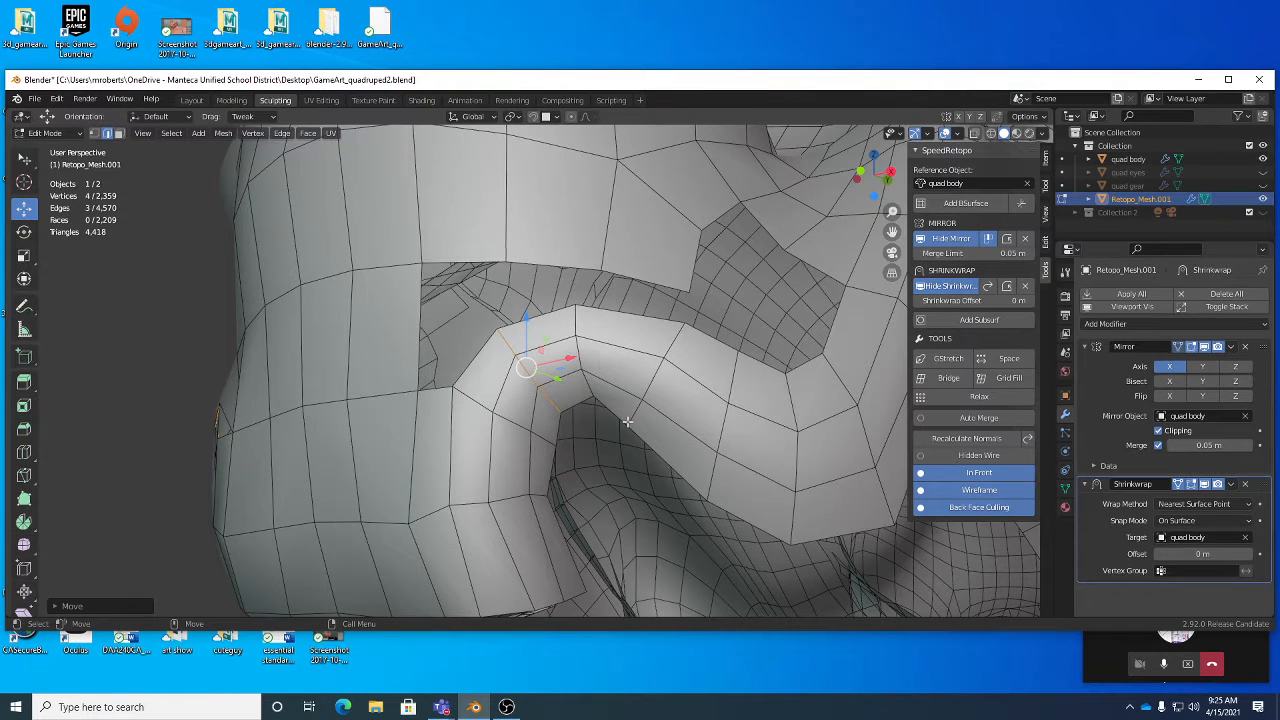
Shift the inner border edge at the peak of the nostril rim's upper bend.
{"action": "key", "text": "w"}
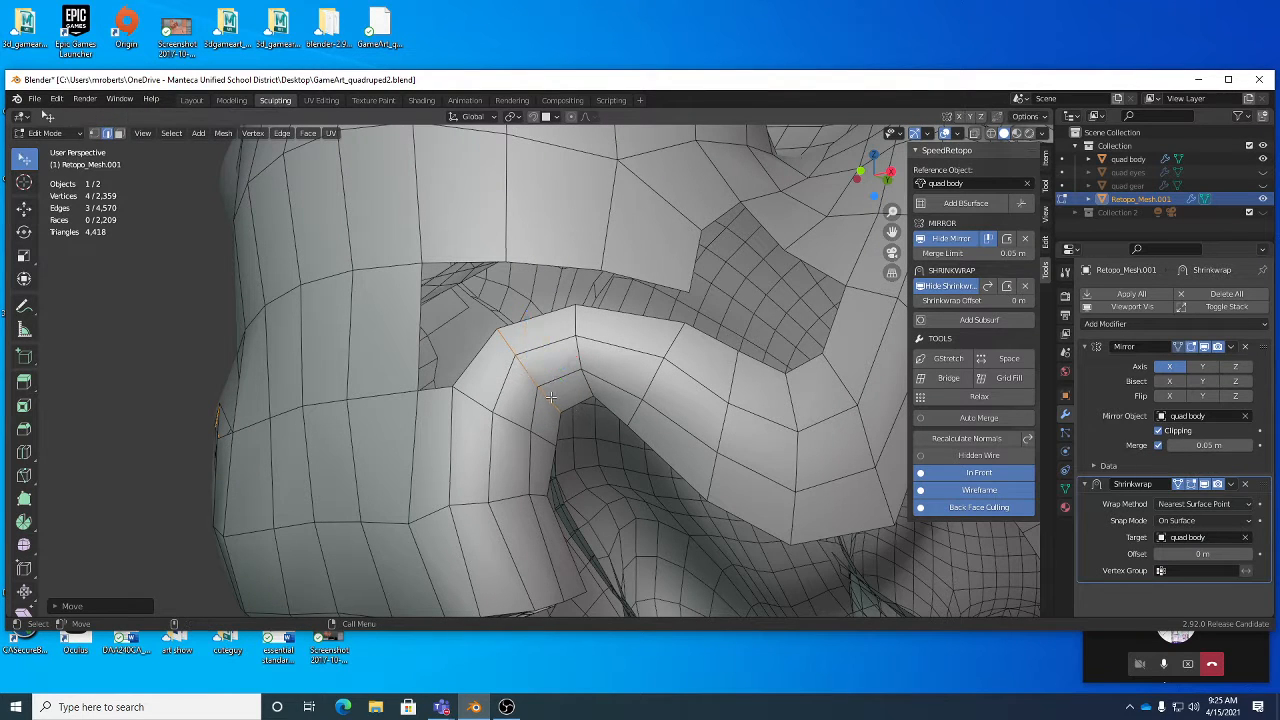
{"action": "left_click", "coordinate": [601, 404]}
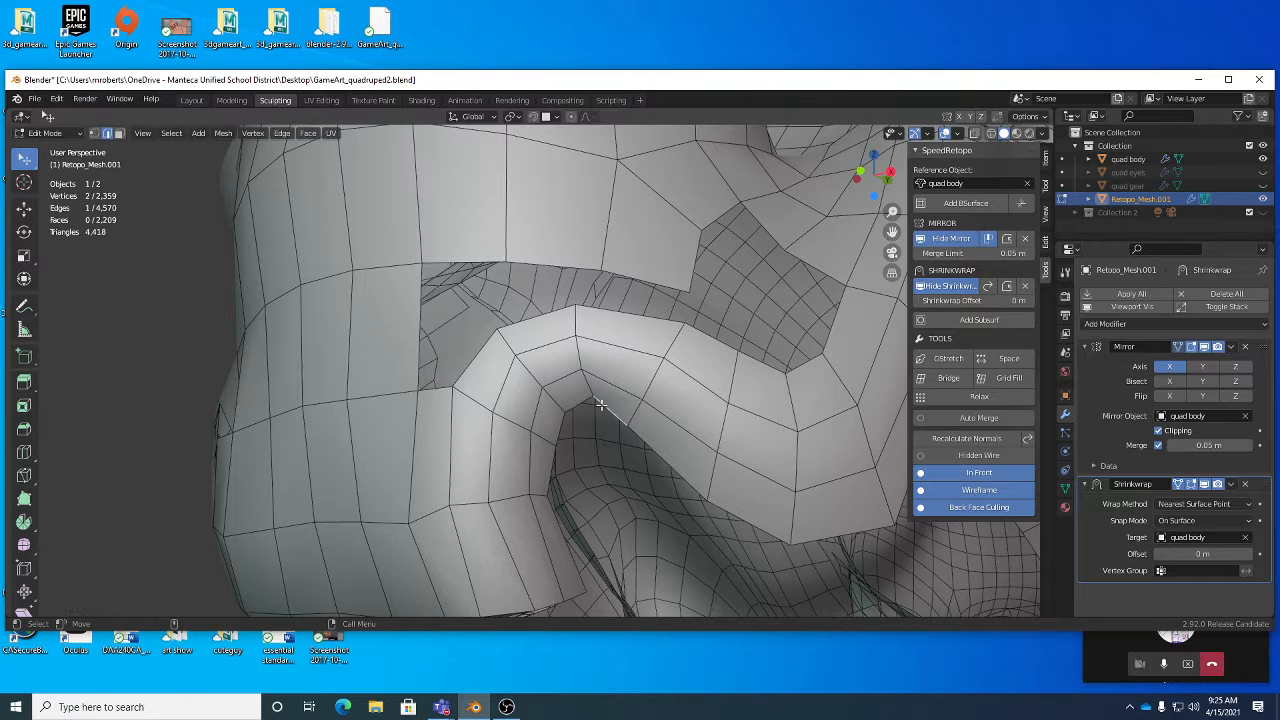
{"action": "left_click_drag", "start_coordinate": [601, 404], "coordinate": [580, 405]}
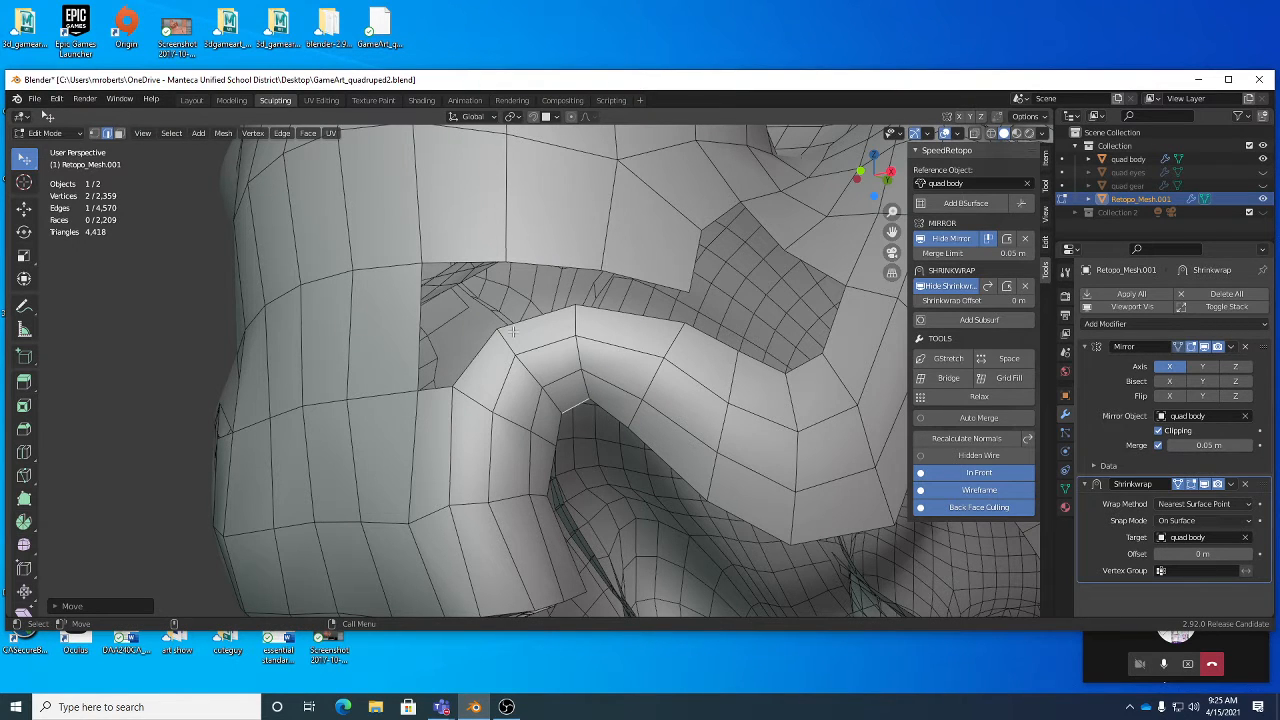
{"action": "middle_click_drag", "start_coordinate": [650, 360], "coordinate": [556, 306]}
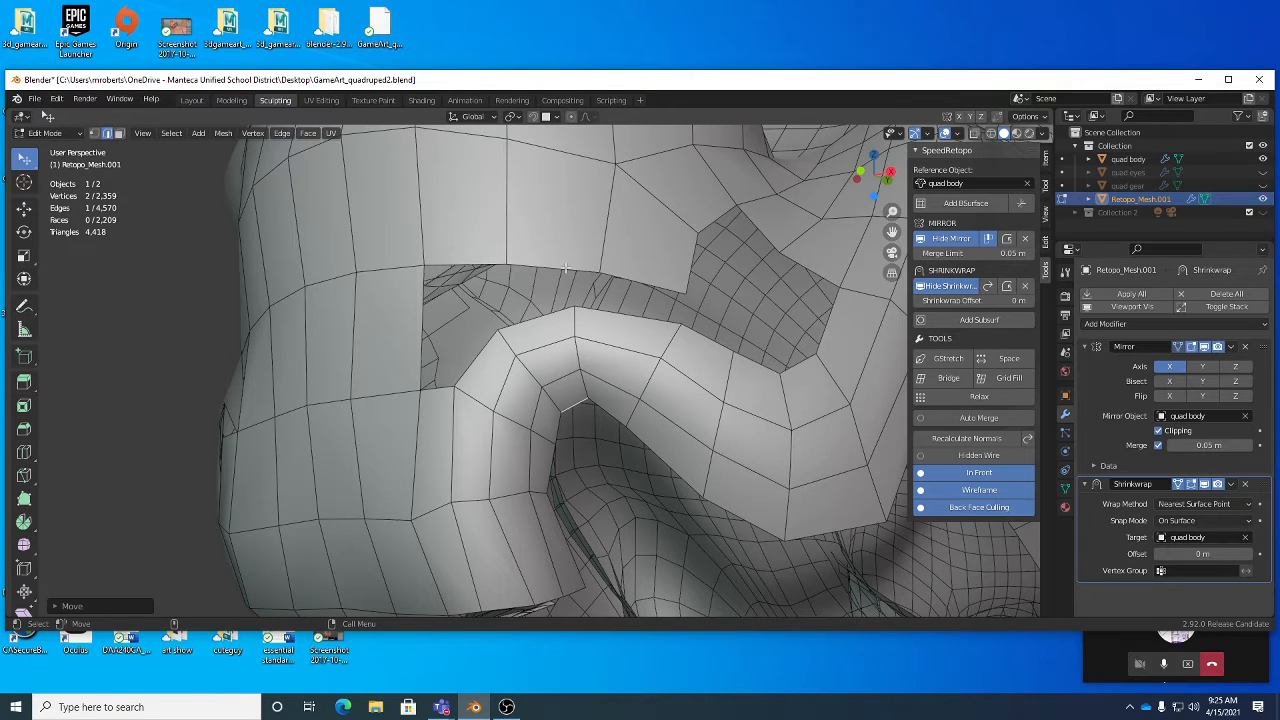
Bridge the snout's two lower border edges to the two facing outer edges above the nostril rim.
{"action": "left_click", "coordinate": [566, 268]}
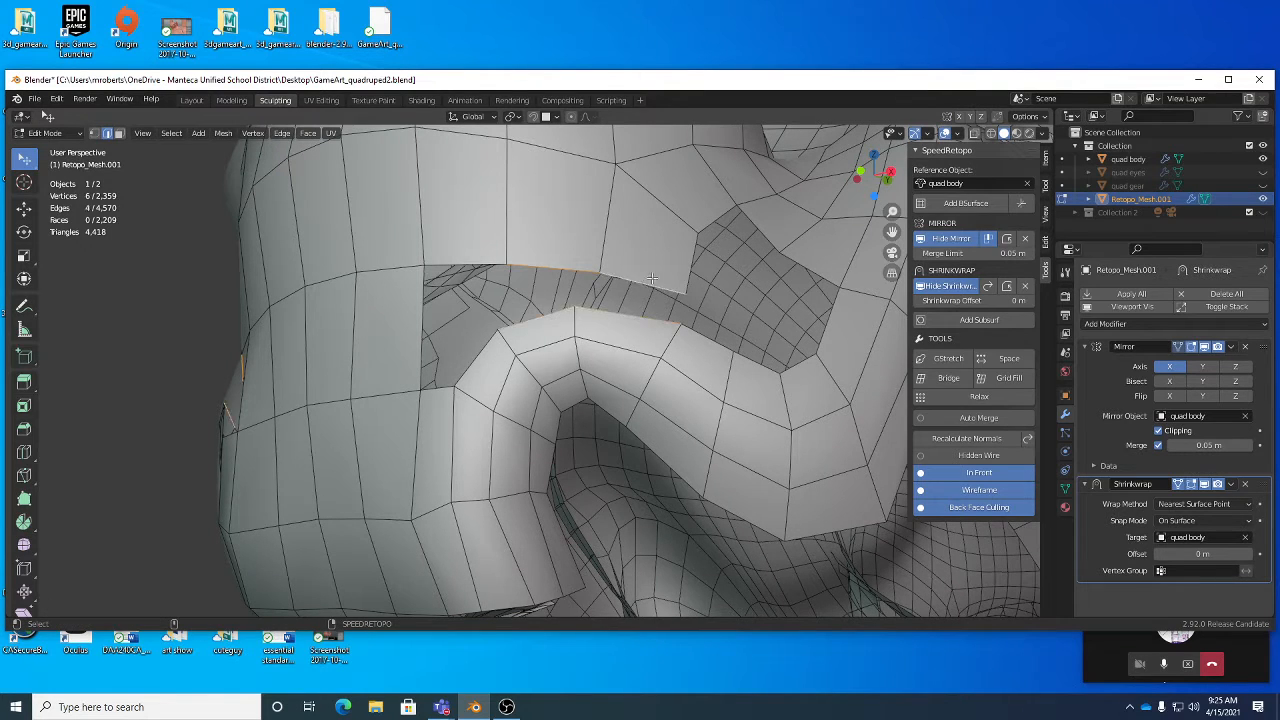
{"action": "left_click", "coordinate": [668, 324], "text": "shift"}
{"action": "key", "text": "ctrl+e"}
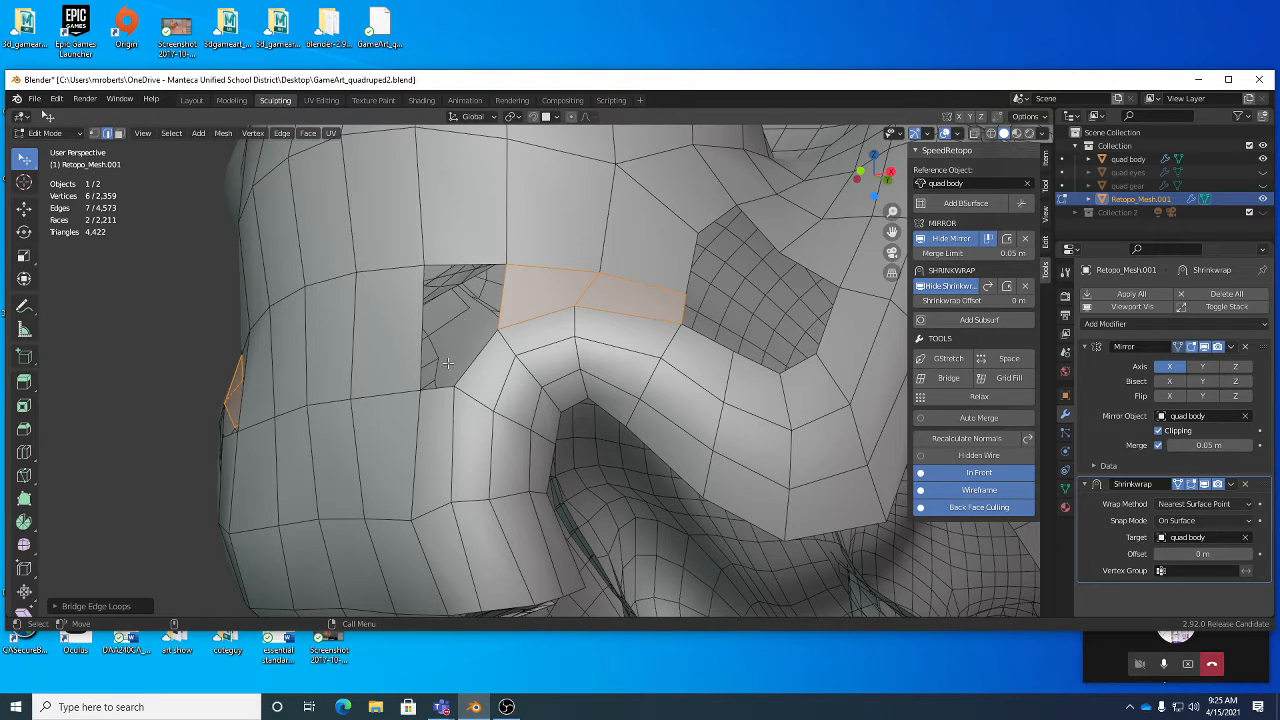
Add a loop cut through the snout faces beside the remaining gap next to the nostril rim.
{"action": "key", "text": "ctrl+r"}
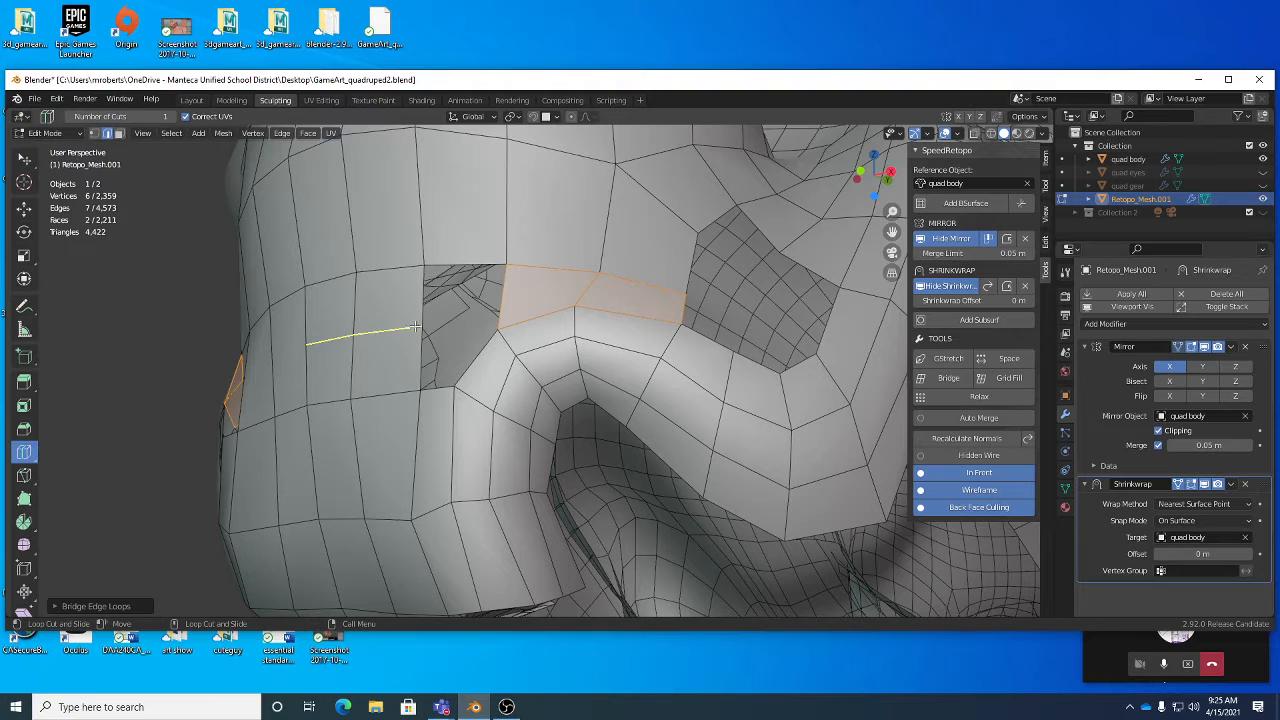
{"action": "left_click", "coordinate": [410, 327]}
{"action": "left_click", "coordinate": [453, 347]}
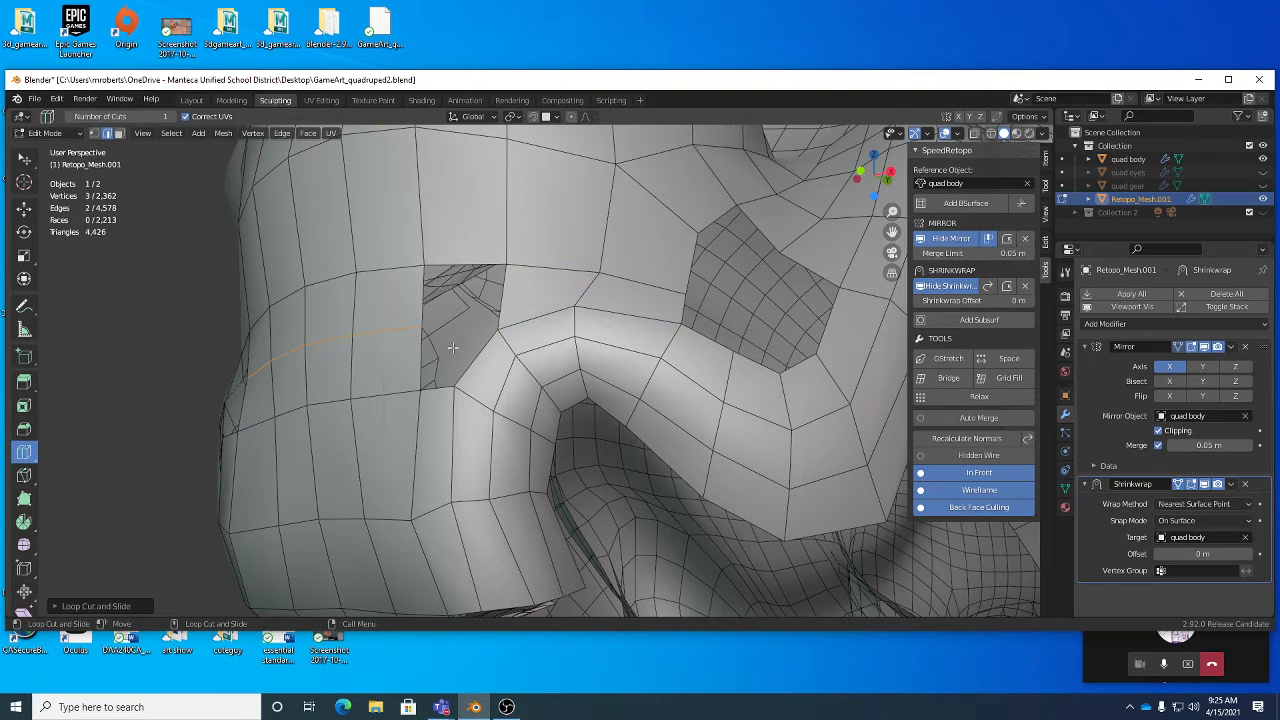
Bridge the two edges on the snout side of the remaining gap to the two facing edges on its nostril side.
{"action": "key", "text": "w"}
{"action": "left_click", "coordinate": [418, 342]}
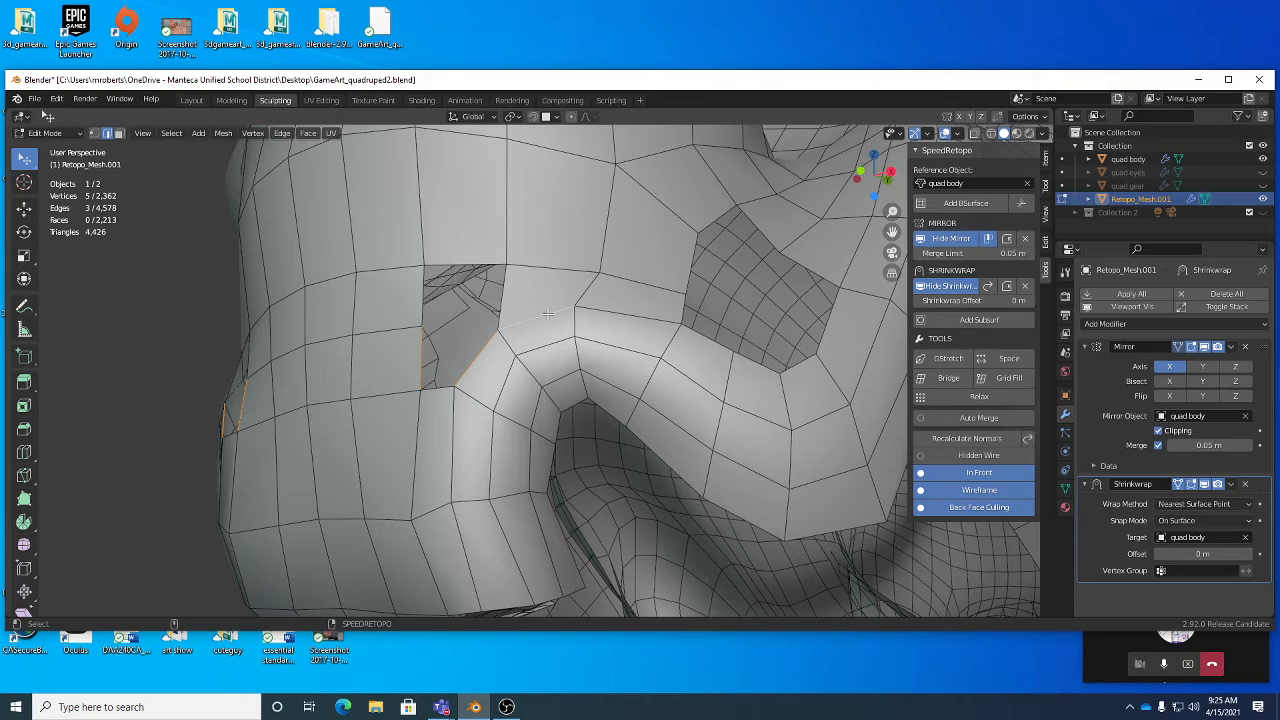
{"action": "left_click", "coordinate": [418, 285], "text": "shift"}
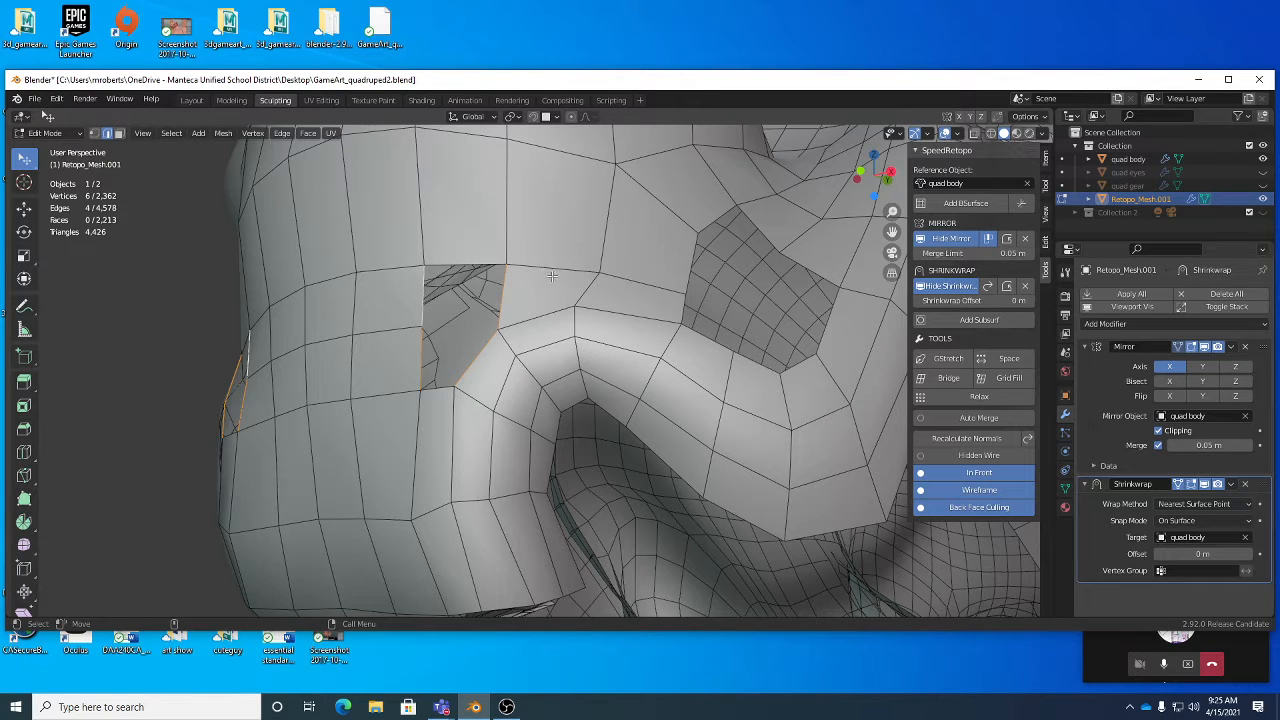
{"action": "right_click", "coordinate": [613, 254]}
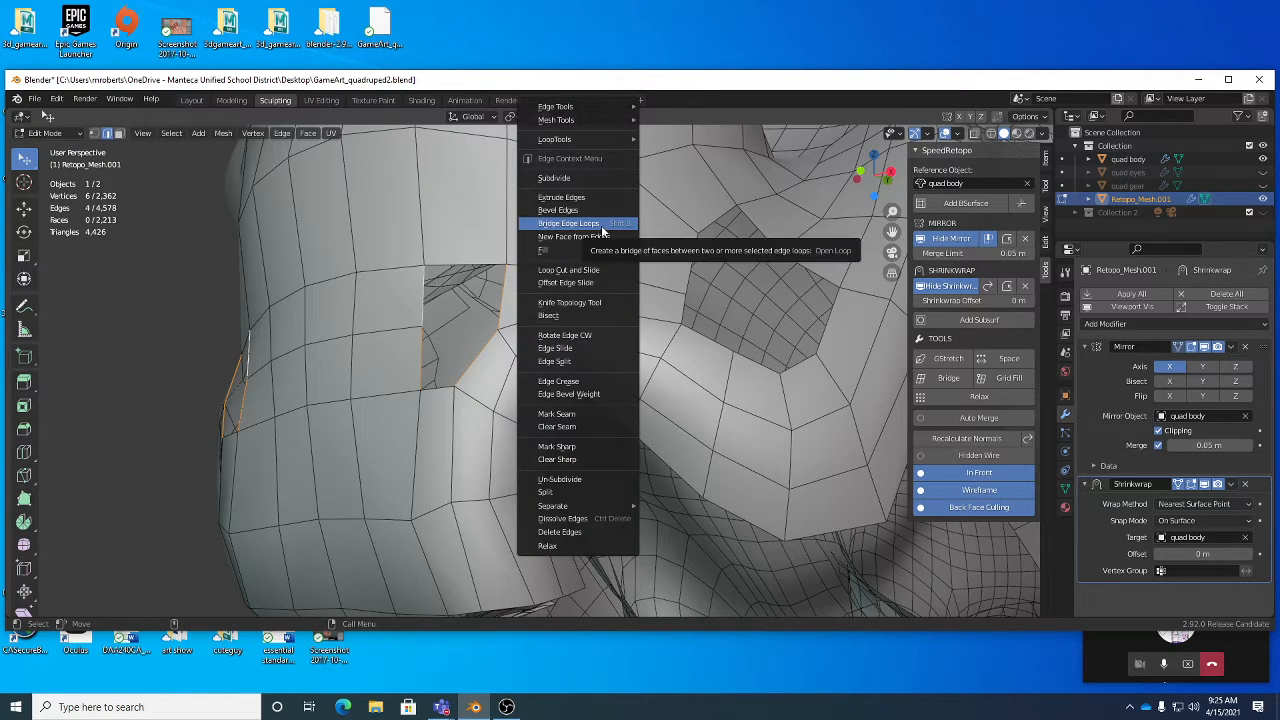
{"action": "left_click", "coordinate": [603, 224]}
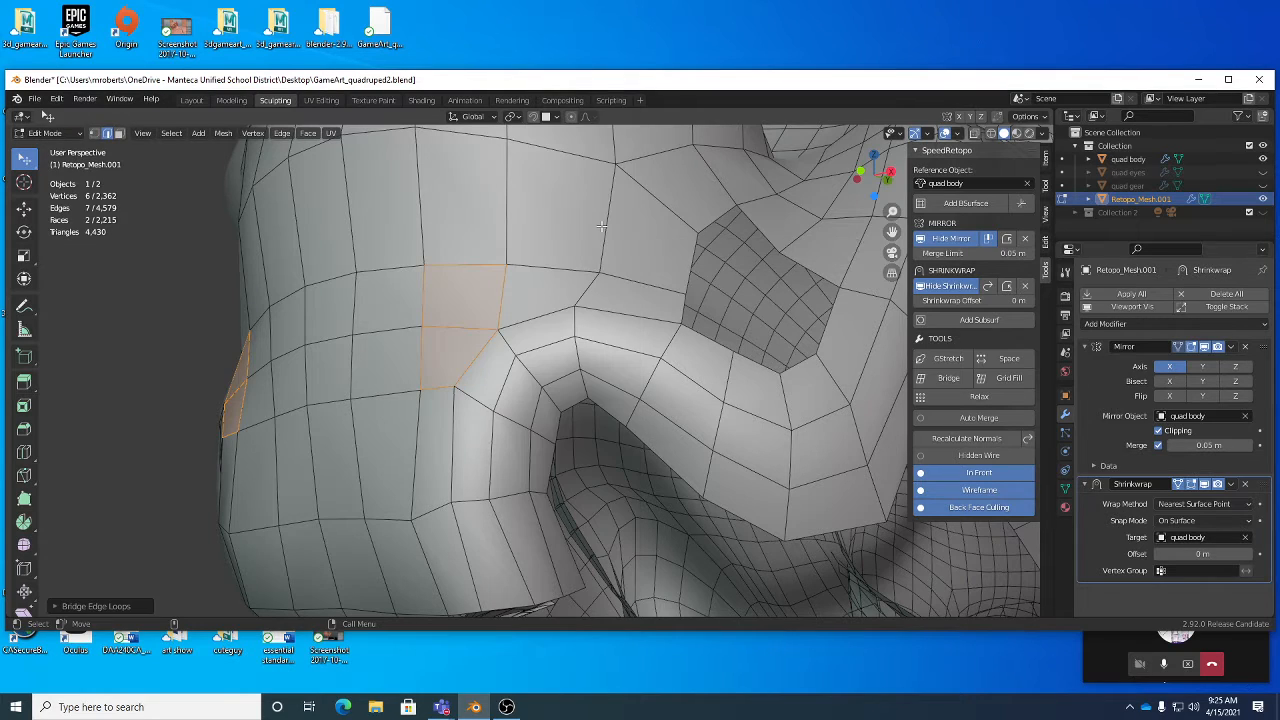
Switch to Sculpt Mode and turn off the Face Sets overlay.
{"action": "mouse_move", "coordinate": [527, 326]}
{"action": "middle_mouse_down"}
{"action": "mouse_move", "coordinate": [502, 313]}
{"action": "mouse_move", "coordinate": [531, 331]}
{"action": "middle_mouse_up"}
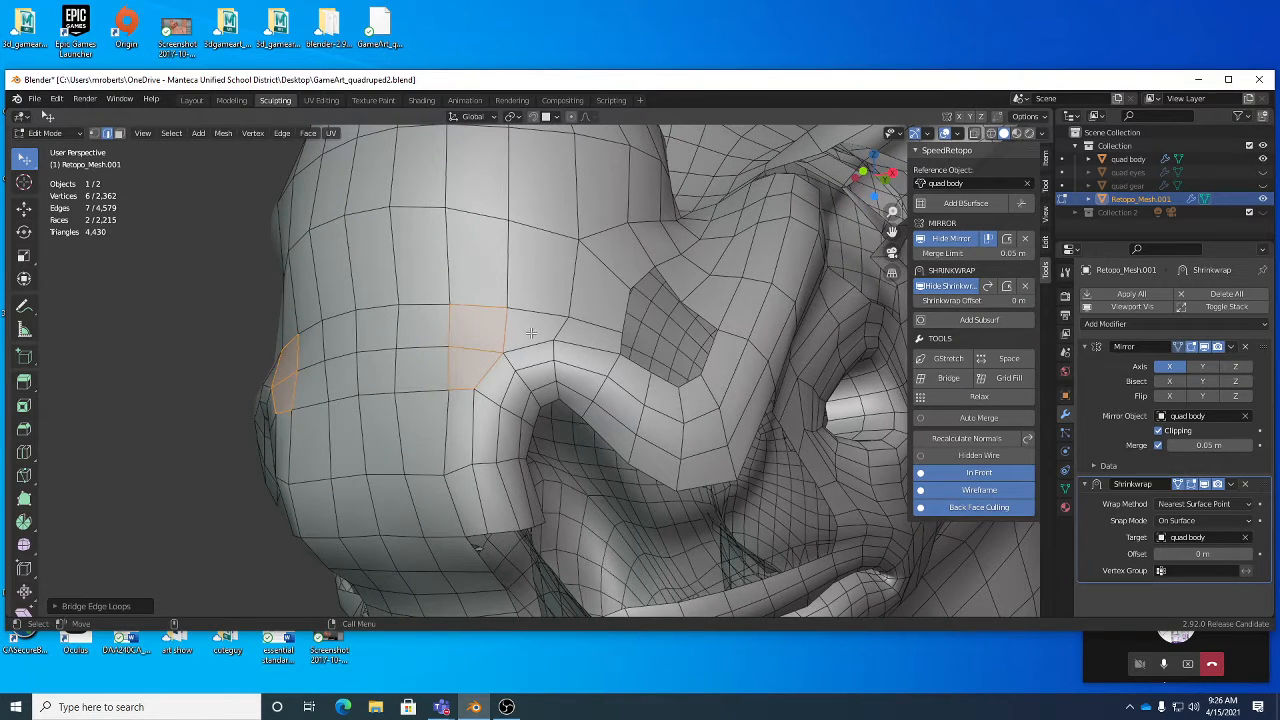
{"action": "key", "text": "Tab"}
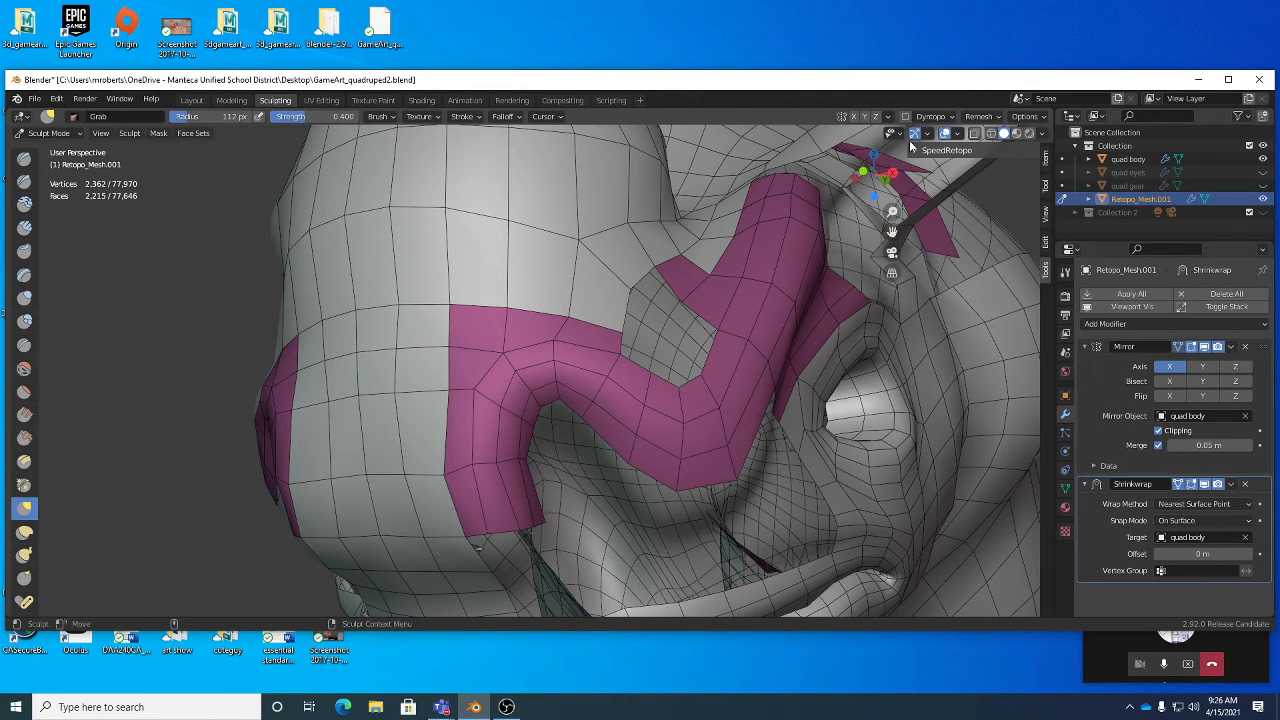
{"action": "left_click", "coordinate": [959, 135]}
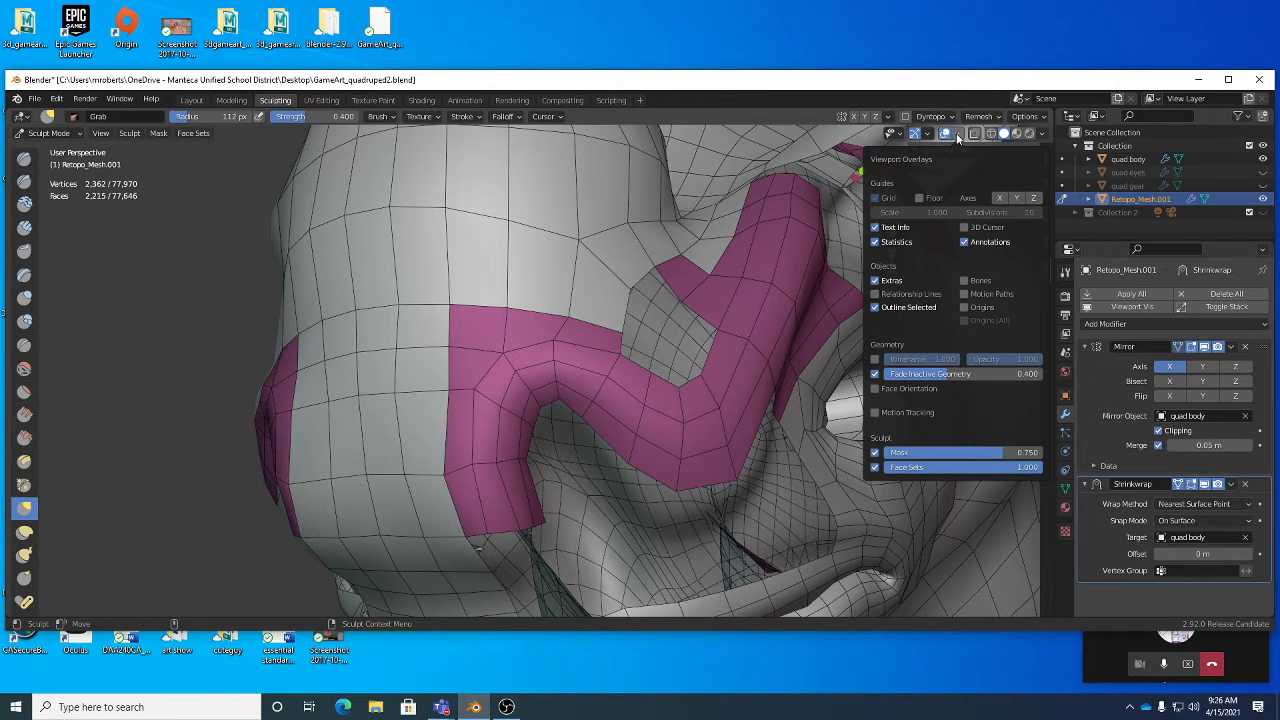
{"action": "left_click", "coordinate": [875, 467]}
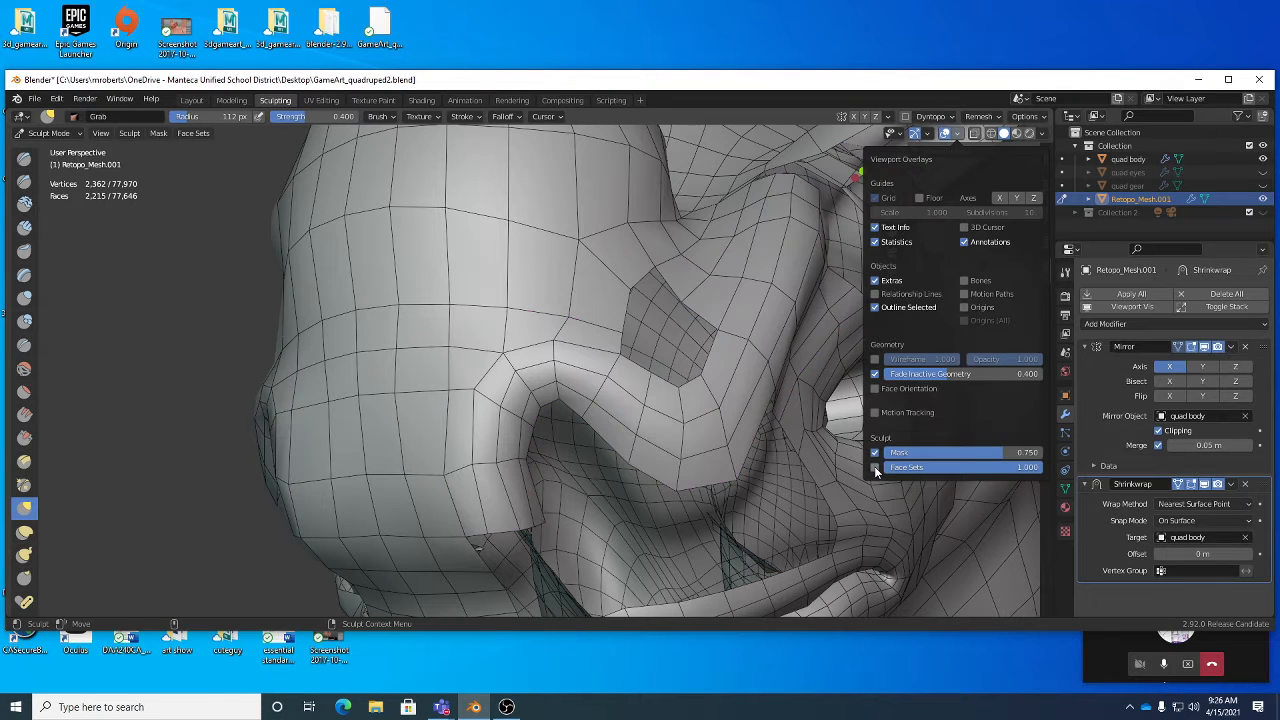
{"action": "left_click", "coordinate": [875, 467]}
{"action": "left_click", "coordinate": [875, 467]}
{"action": "left_click", "coordinate": [875, 467]}
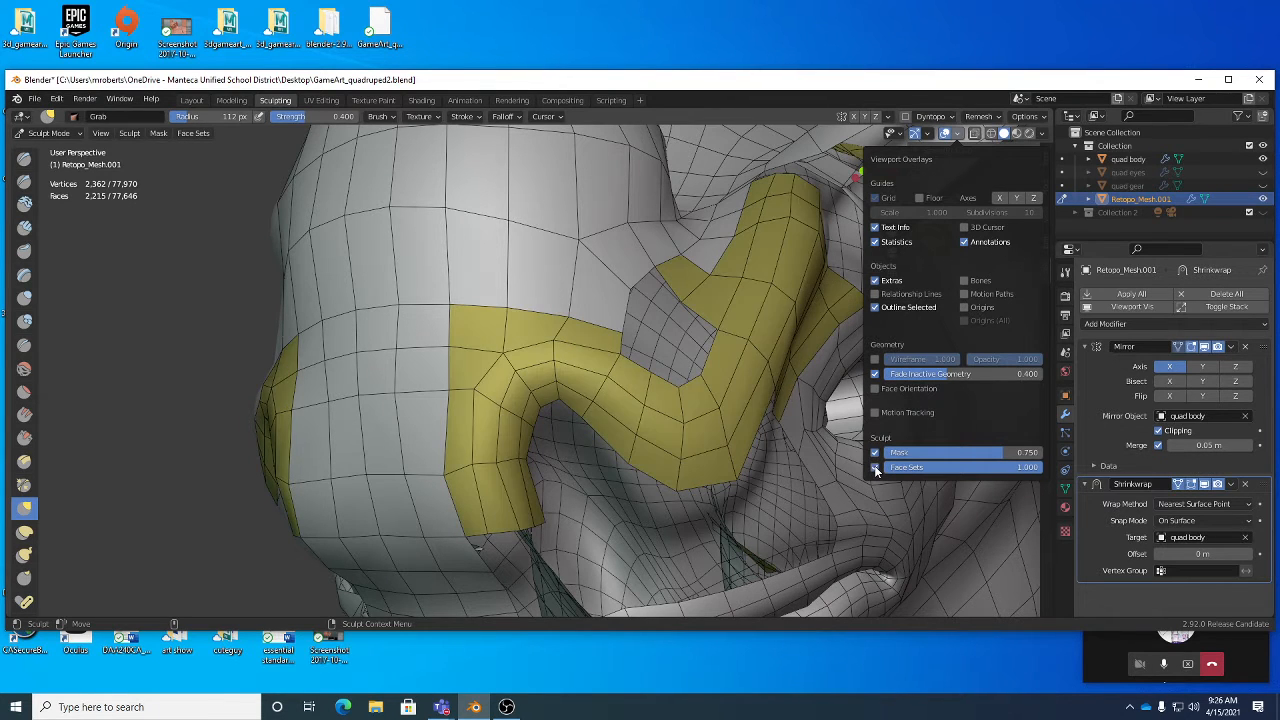
{"action": "left_click", "coordinate": [875, 467]}
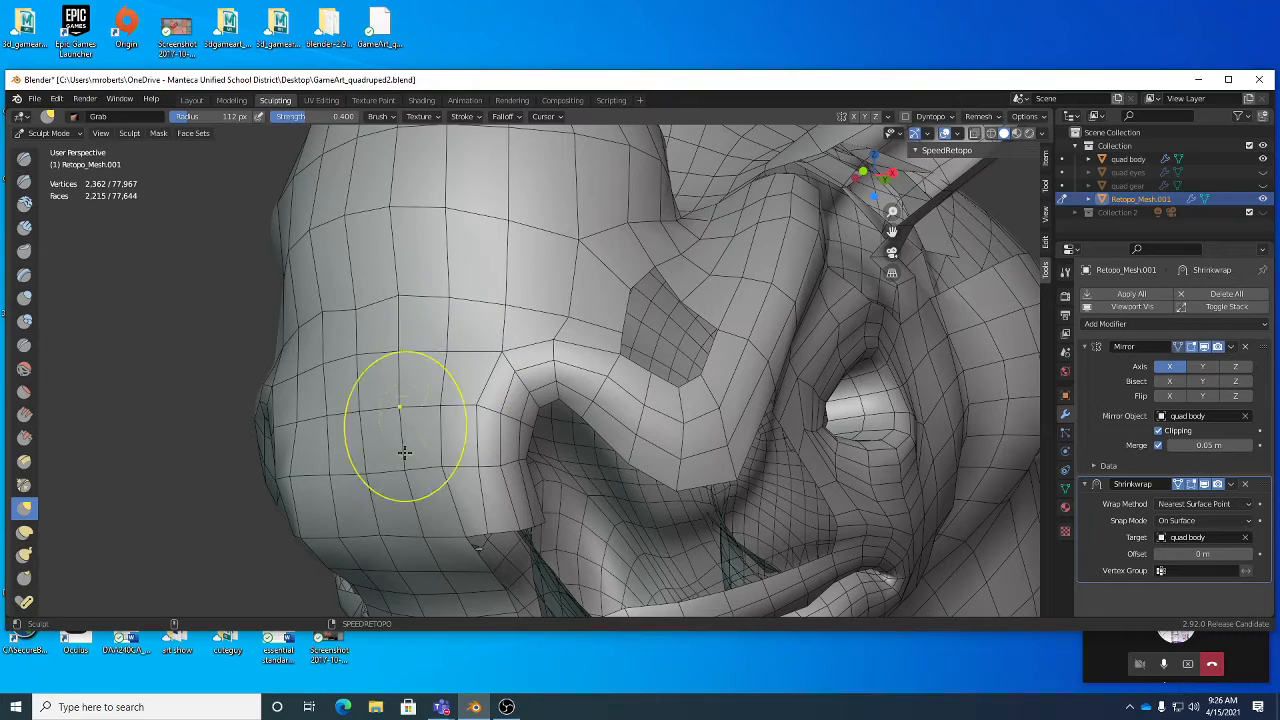
Even out the edge flow over the front and bridge of the snout with the Grab brush at 112 px radius.
{"action": "middle_click_drag", "start_coordinate": [451, 484], "coordinate": [446, 452]}
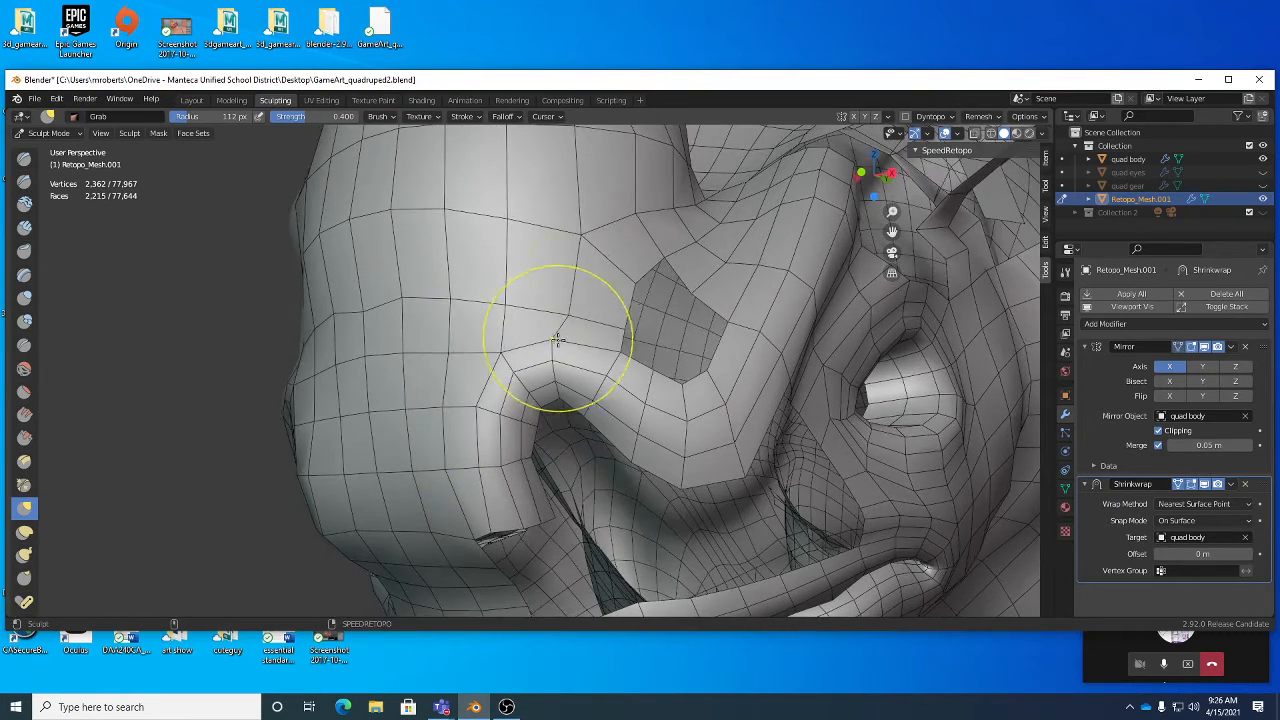
{"action": "middle_click_drag", "start_coordinate": [454, 277], "coordinate": [412, 258]}
{"action": "middle_click_drag", "start_coordinate": [414, 317], "coordinate": [400, 294]}
{"action": "left_click_drag", "start_coordinate": [345, 303], "coordinate": [348, 259]}
{"action": "left_click_drag", "start_coordinate": [402, 361], "coordinate": [404, 345]}
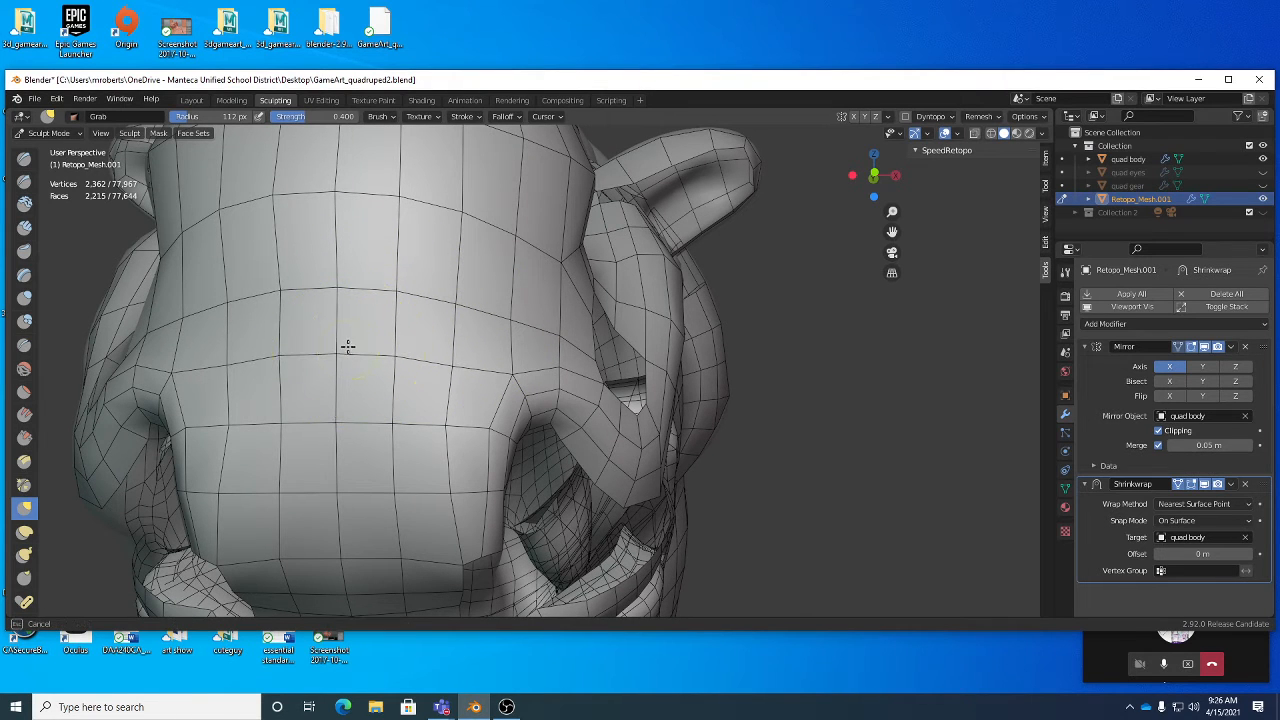
Enlarge the Grab brush to 168 px and adjust the mesh on the side of the snout and towards the eye.
{"action": "middle_click_drag", "start_coordinate": [469, 367], "coordinate": [447, 337]}
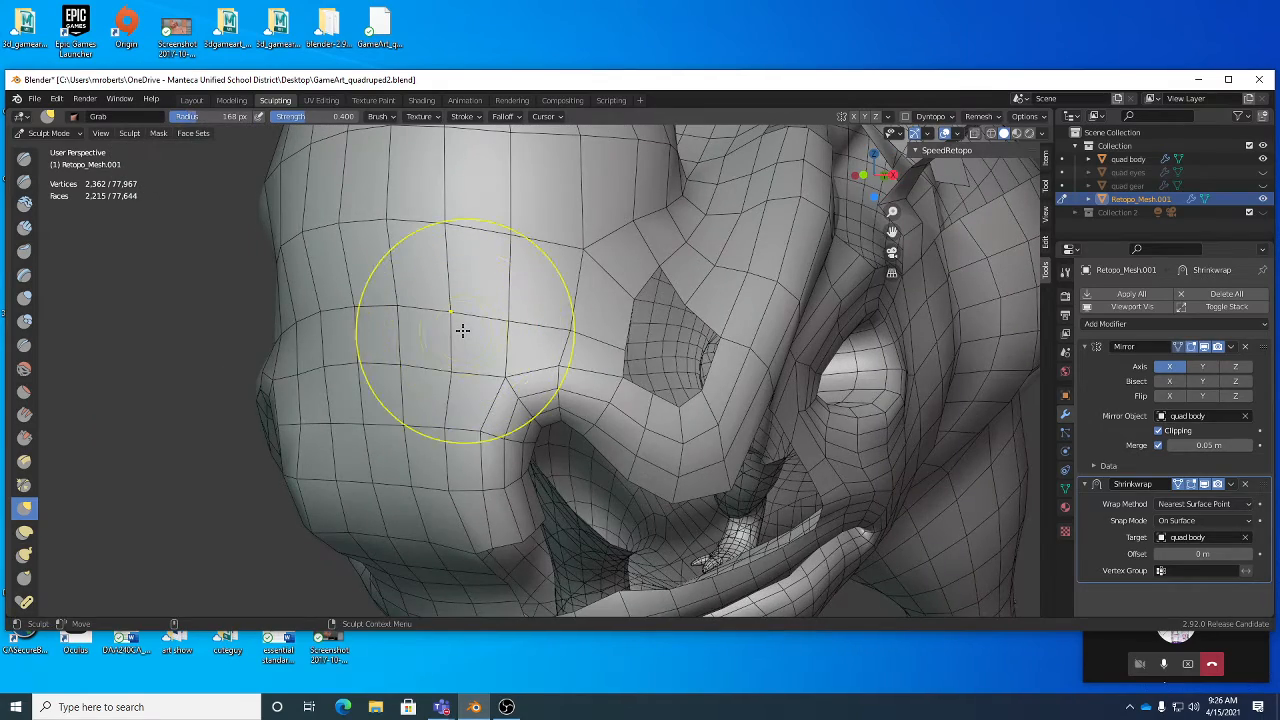
{"action": "mouse_move", "coordinate": [463, 330]}
{"action": "left_mouse_down"}
{"action": "mouse_move", "coordinate": [420, 297]}
{"action": "mouse_move", "coordinate": [441, 298]}
{"action": "left_mouse_up"}
{"action": "mouse_move", "coordinate": [441, 298]}
{"action": "middle_mouse_down"}
{"action": "mouse_move", "coordinate": [471, 363]}
{"action": "mouse_move", "coordinate": [500, 294]}
{"action": "mouse_move", "coordinate": [562, 334]}
{"action": "middle_mouse_up"}
{"action": "mouse_move", "coordinate": [584, 353]}
{"action": "left_mouse_down"}
{"action": "mouse_move", "coordinate": [574, 346]}
{"action": "mouse_move", "coordinate": [604, 370]}
{"action": "mouse_move", "coordinate": [589, 349]}
{"action": "left_mouse_up"}
{"action": "left_click_drag", "start_coordinate": [587, 348], "coordinate": [578, 341]}
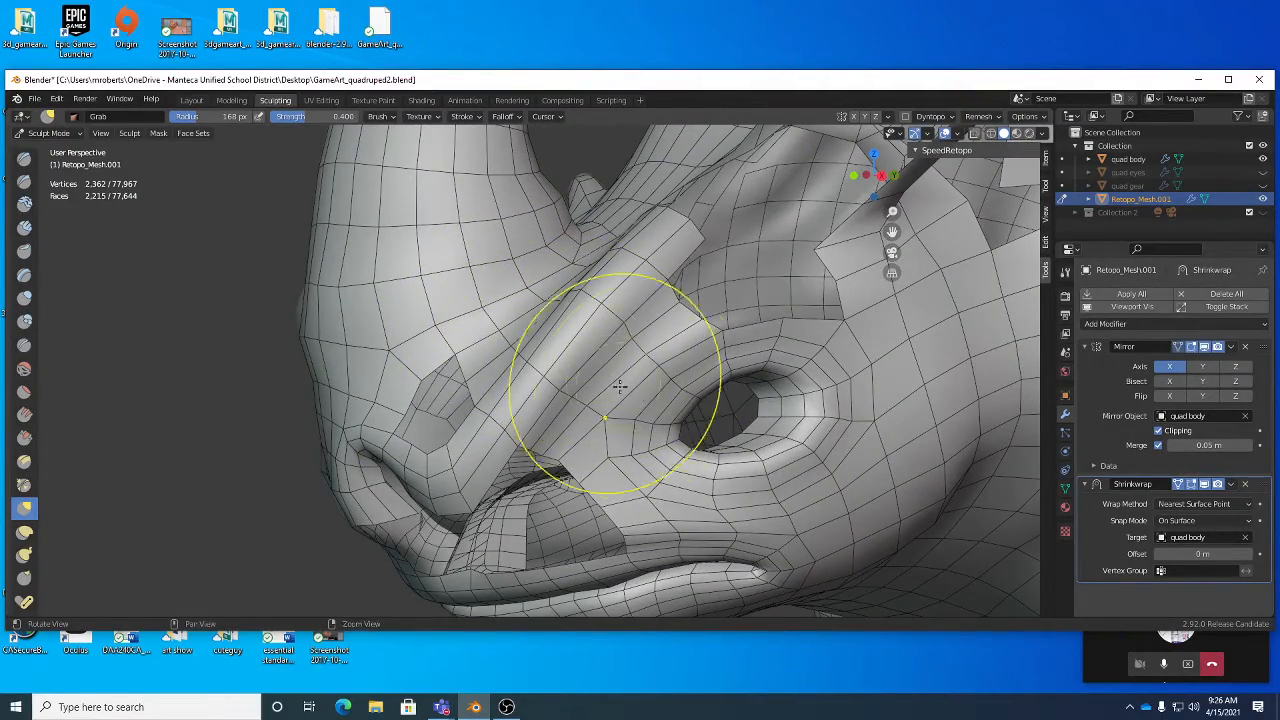
Pull the cheek topology behind the eye into a more even flow with the Grab brush.
{"action": "mouse_move", "coordinate": [617, 380]}
{"action": "middle_mouse_down"}
{"action": "mouse_move", "coordinate": [600, 354]}
{"action": "mouse_move", "coordinate": [737, 400]}
{"action": "mouse_move", "coordinate": [584, 334]}
{"action": "middle_mouse_up"}
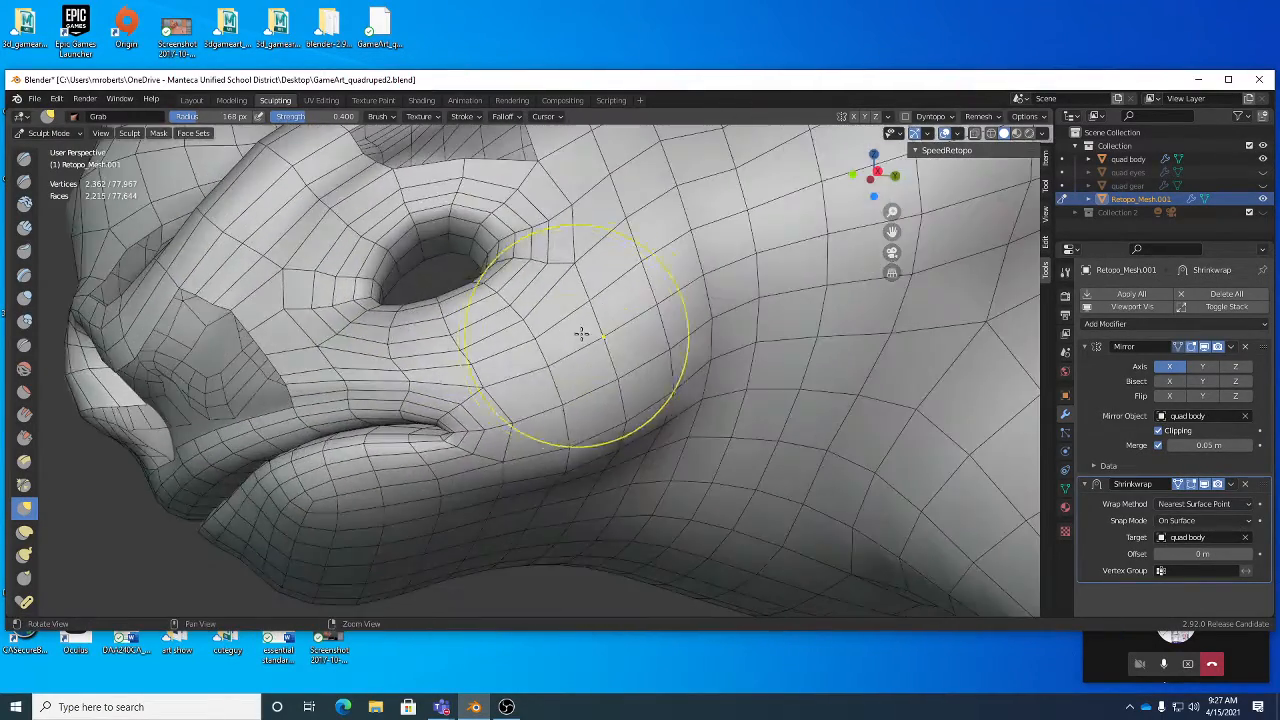
{"action": "left_click_drag", "start_coordinate": [625, 338], "coordinate": [647, 312]}
{"action": "left_click_drag", "start_coordinate": [631, 412], "coordinate": [634, 382]}
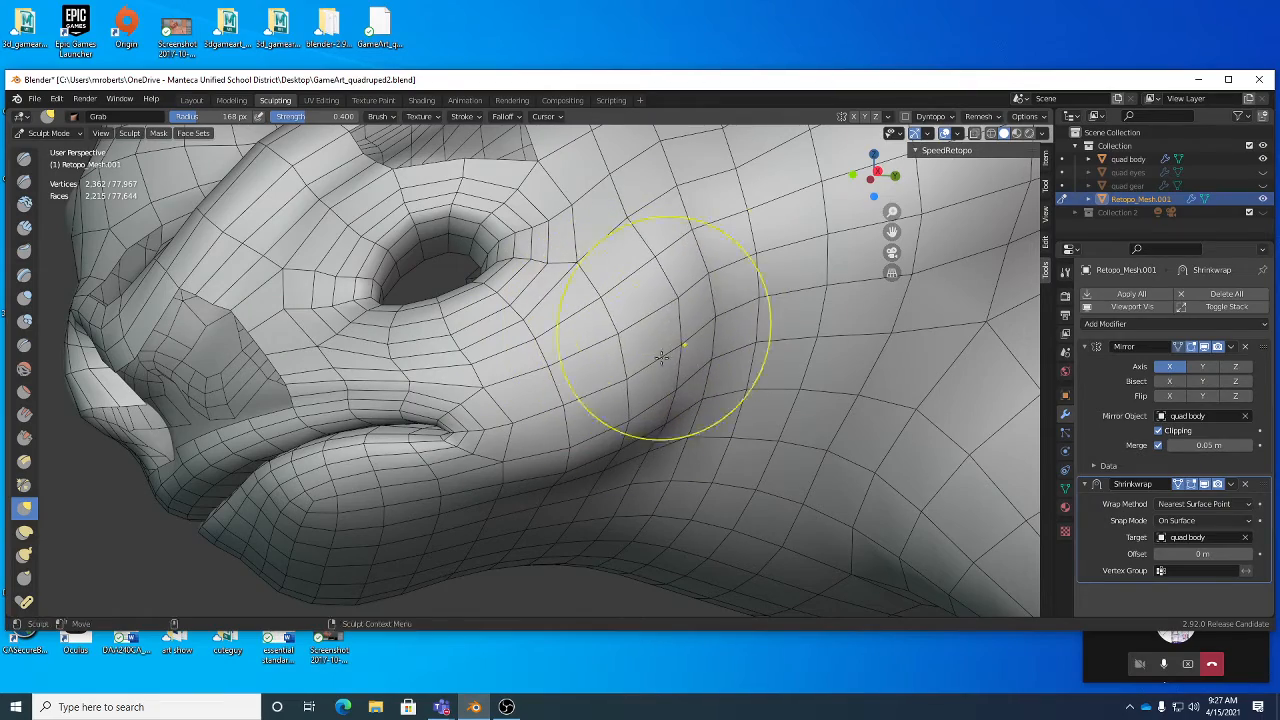
{"action": "mouse_move", "coordinate": [620, 449]}
{"action": "middle_mouse_down"}
{"action": "mouse_move", "coordinate": [663, 400]}
{"action": "mouse_move", "coordinate": [623, 372]}
{"action": "mouse_move", "coordinate": [632, 366]}
{"action": "middle_mouse_up"}
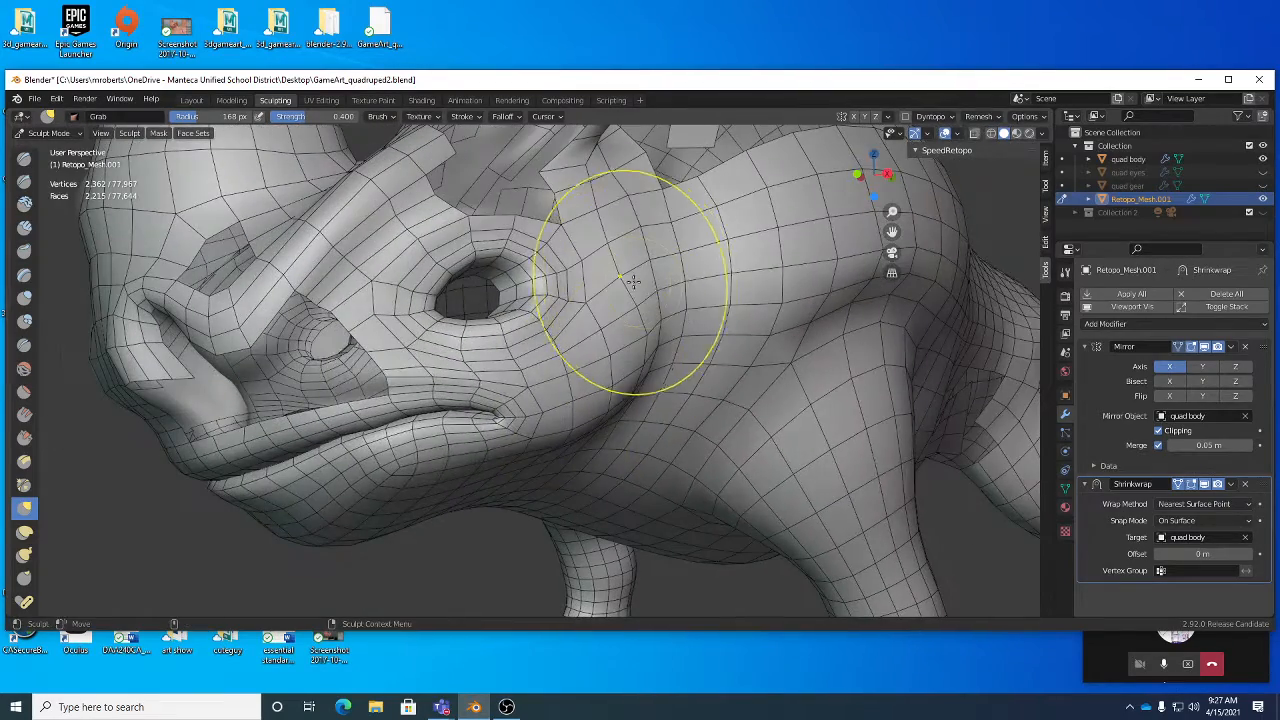
{"action": "left_click_drag", "start_coordinate": [640, 300], "coordinate": [622, 288]}
Nudge the mesh around the nostril rim's upper bend with the Grab brush.
{"action": "middle_click_drag", "start_coordinate": [482, 362], "coordinate": [552, 378]}
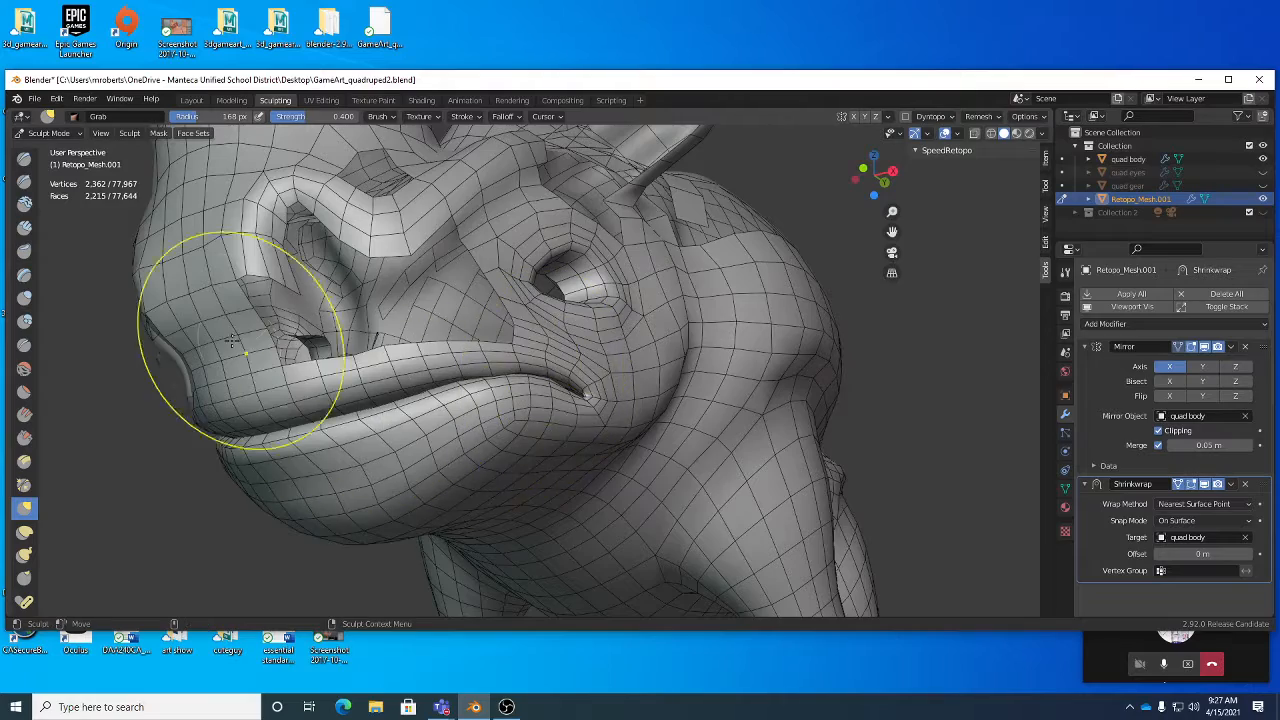
{"action": "mouse_move", "coordinate": [250, 330]}
{"action": "middle_mouse_down"}
{"action": "mouse_move", "coordinate": [371, 384]}
{"action": "mouse_move", "coordinate": [392, 403]}
{"action": "mouse_move", "coordinate": [371, 414]}
{"action": "middle_mouse_up"}
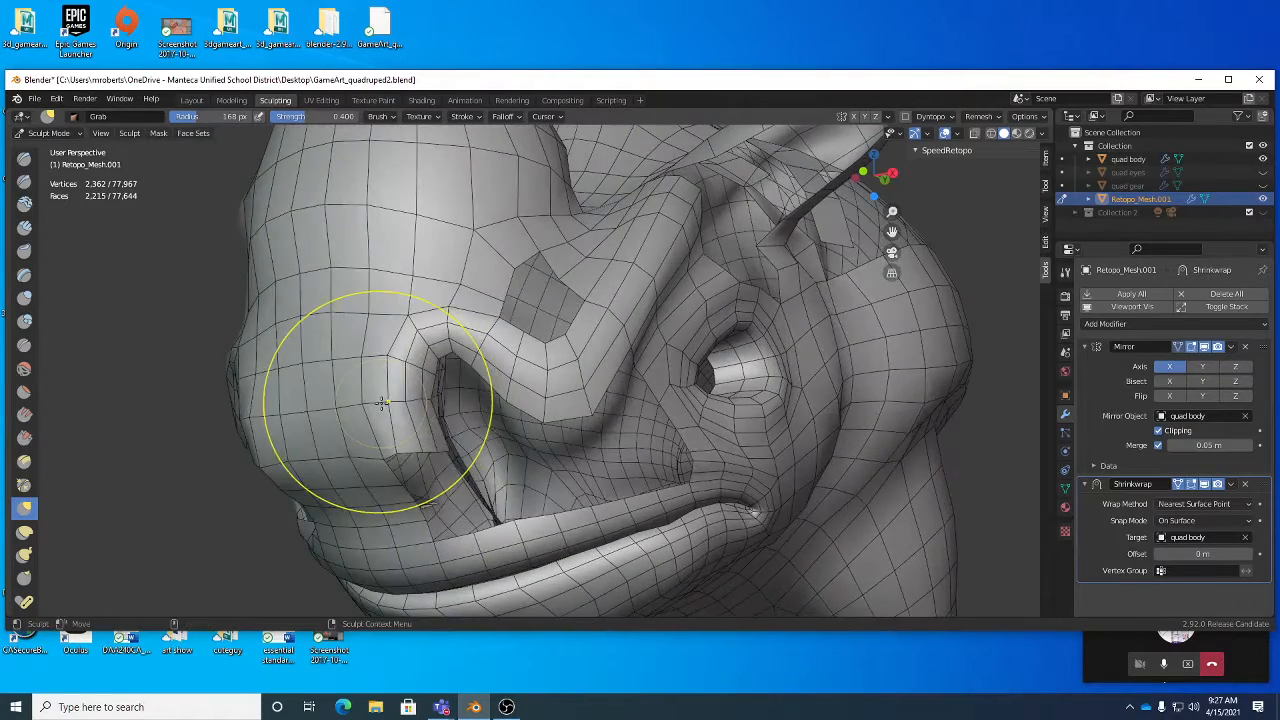
{"action": "left_click", "coordinate": [66, 131]}
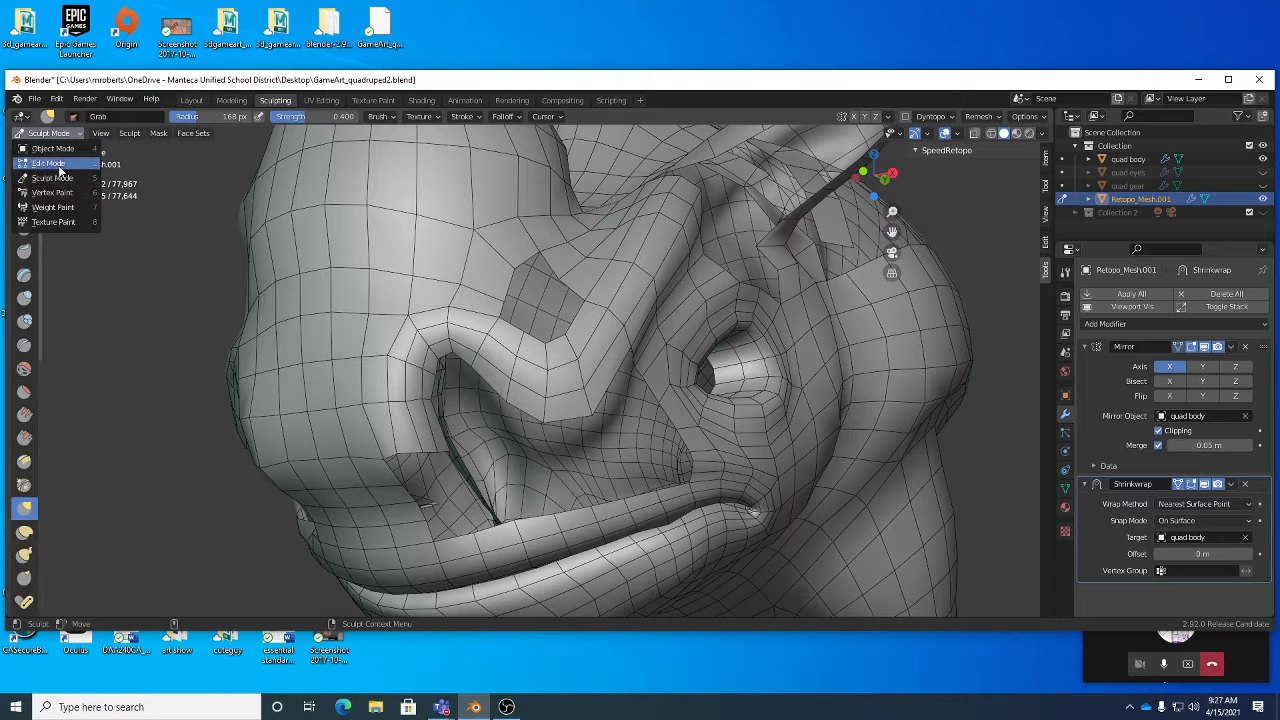
{"action": "left_click", "coordinate": [66, 178]}
{"action": "left_click_drag", "start_coordinate": [456, 358], "coordinate": [473, 348]}
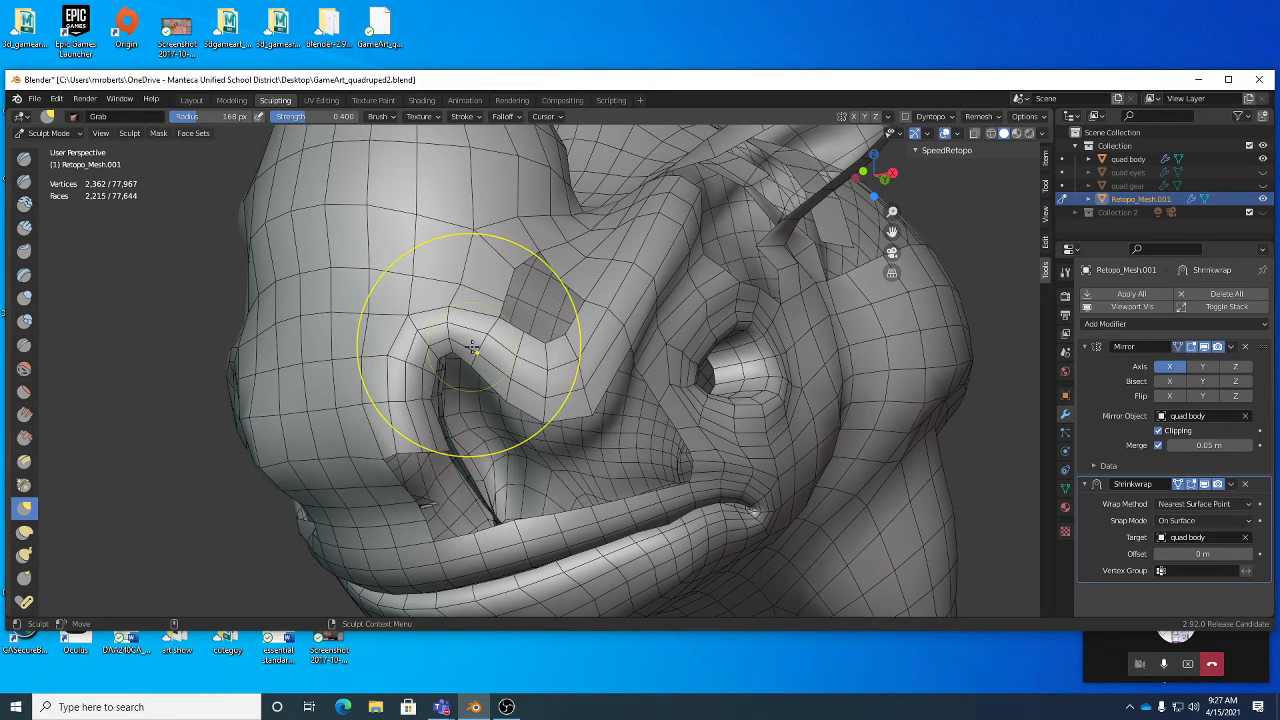
Return to Edit Mode, deselect all geometry and save the file.
{"action": "key", "text": "Tab"}
{"action": "middle_click_drag", "start_coordinate": [518, 339], "coordinate": [386, 350]}
{"action": "key", "text": "alt+a"}
{"action": "key", "text": "ctrl+s"}
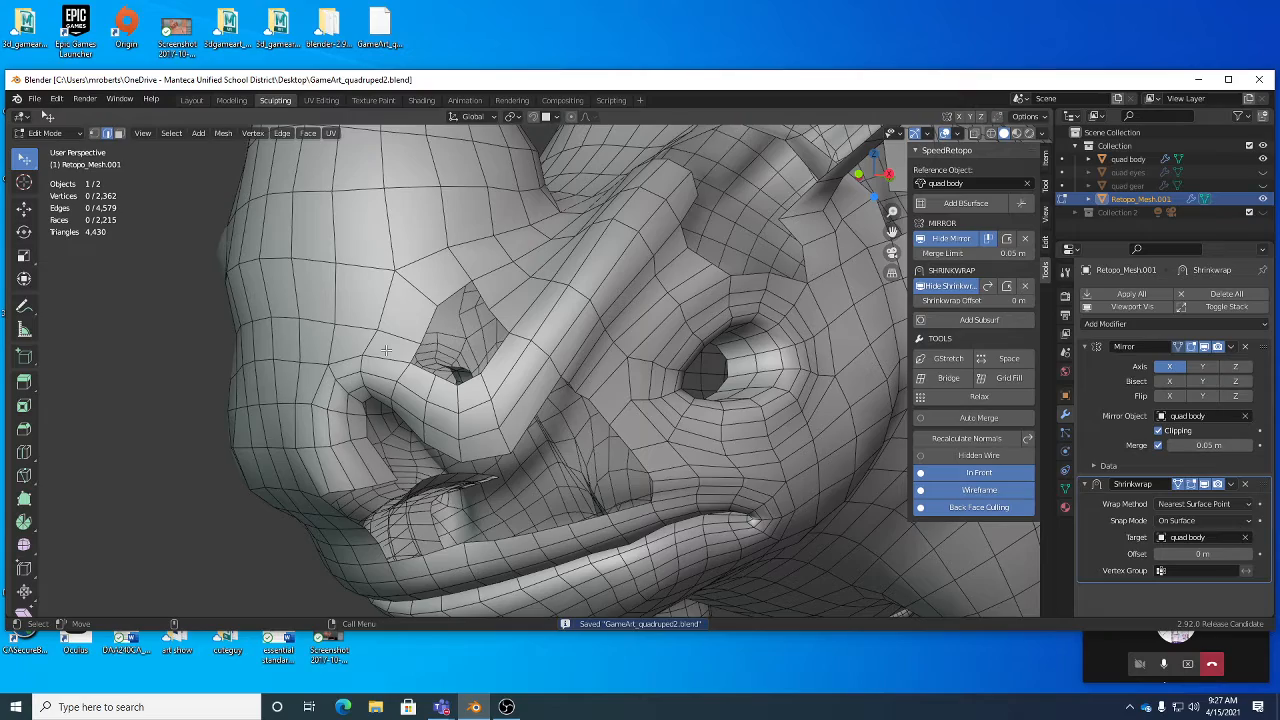
Reposition the rear corner edge of the head patch and its lower corner vertex beside the open gap behind the head.
{"action": "middle_click_drag", "start_coordinate": [386, 350], "coordinate": [620, 268]}
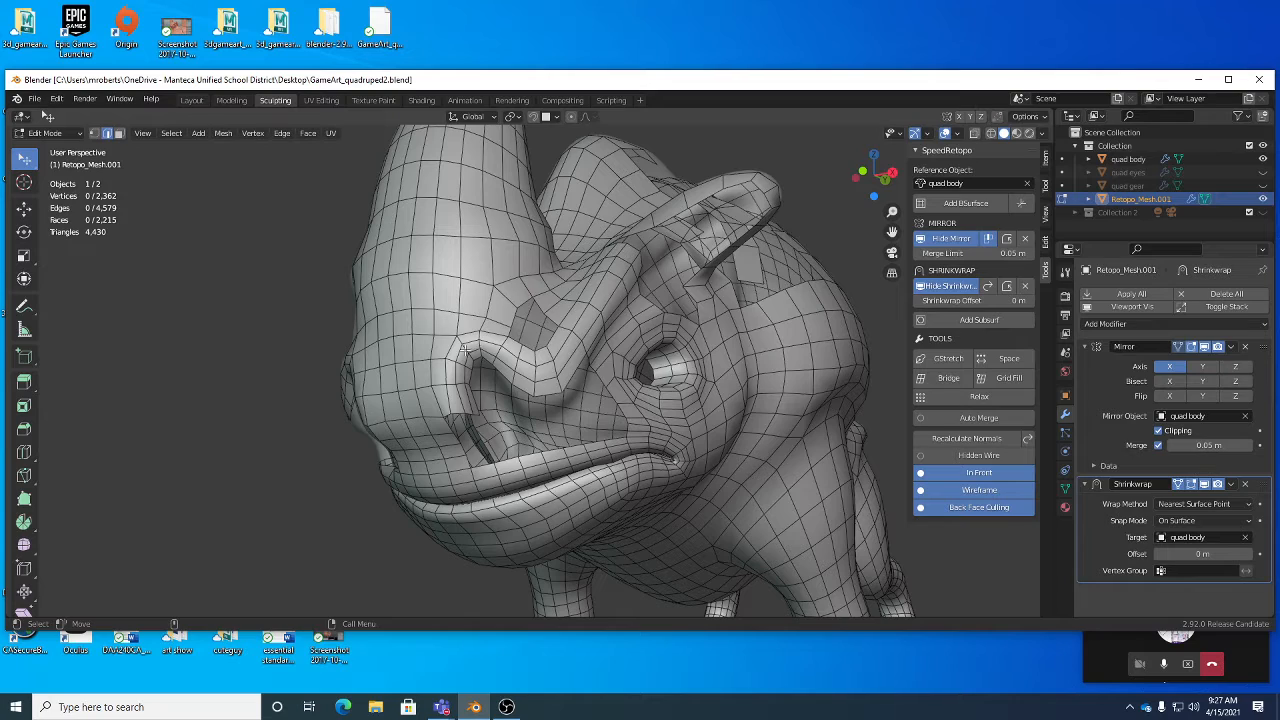
{"action": "scroll", "coordinate": [490, 410], "scroll_direction": "up", "scroll_amount": 3}
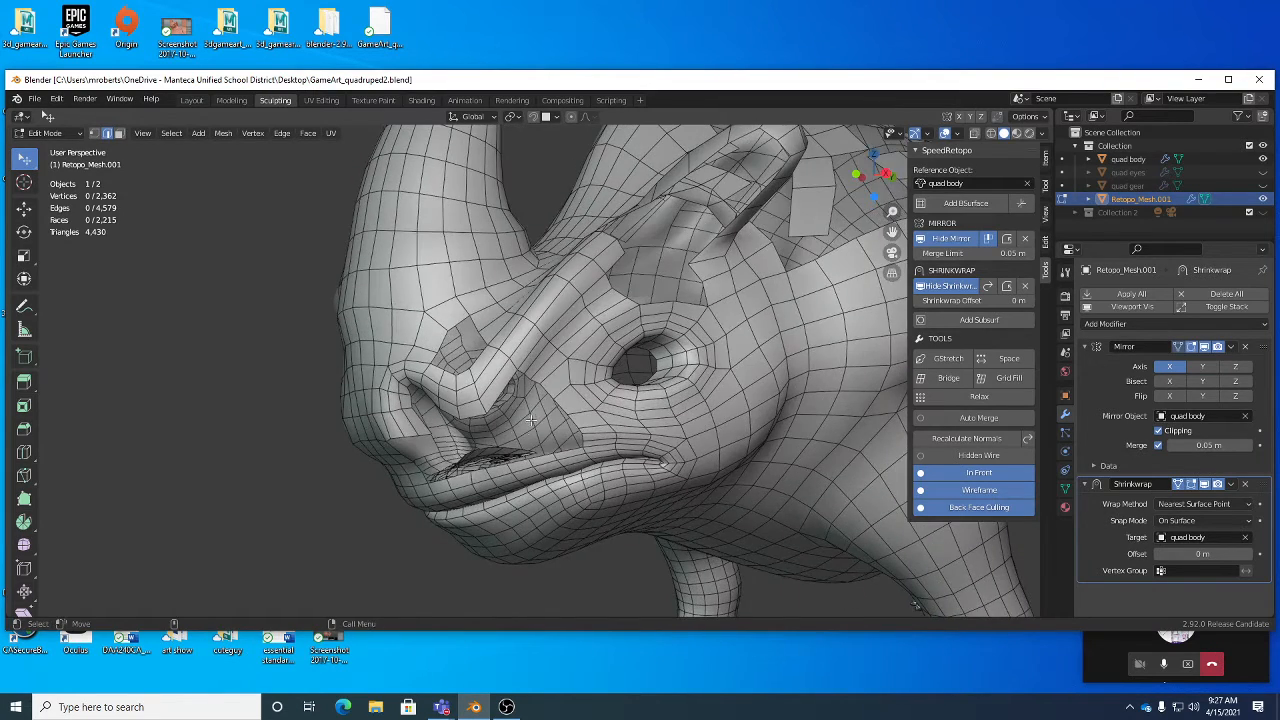
{"action": "scroll", "coordinate": [532, 420], "scroll_direction": "down", "scroll_amount": 3}
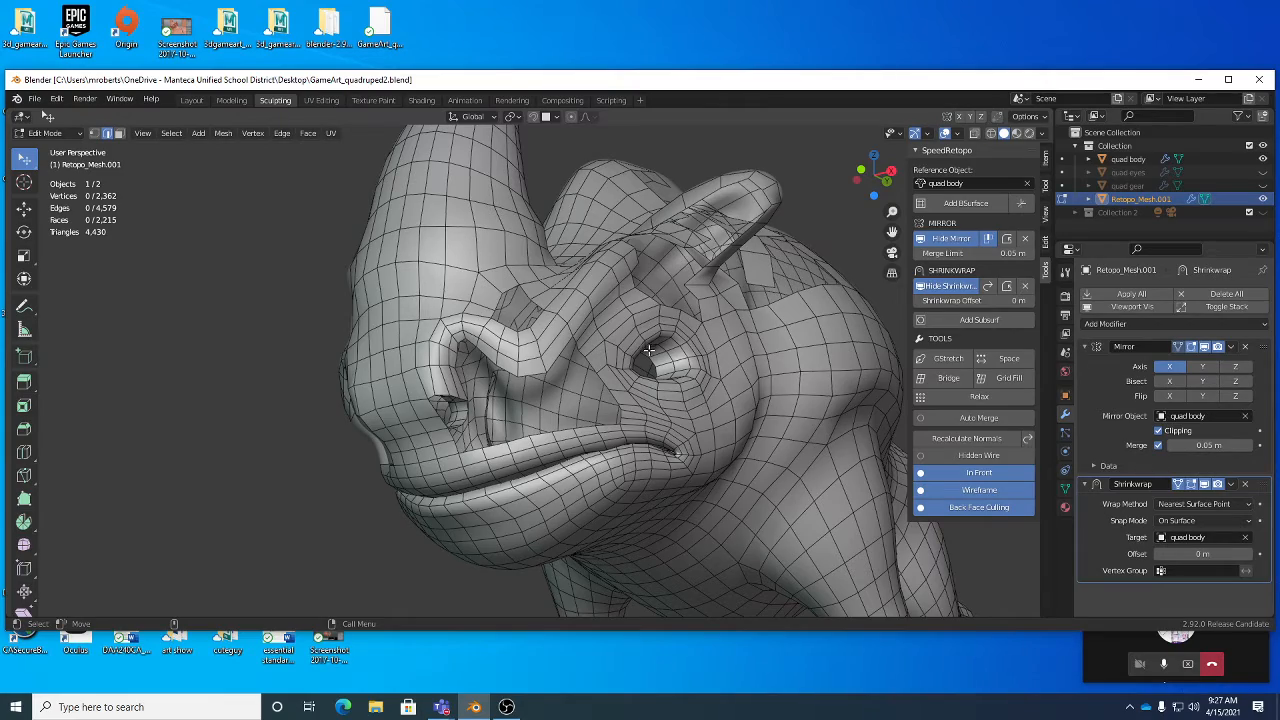
{"action": "middle_click_drag", "start_coordinate": [640, 355], "coordinate": [603, 311]}
{"action": "scroll", "coordinate": [576, 327], "scroll_direction": "up", "scroll_amount": 2}
{"action": "scroll", "coordinate": [591, 334], "scroll_direction": "up", "scroll_amount": 3}
{"action": "left_click", "coordinate": [529, 384]}
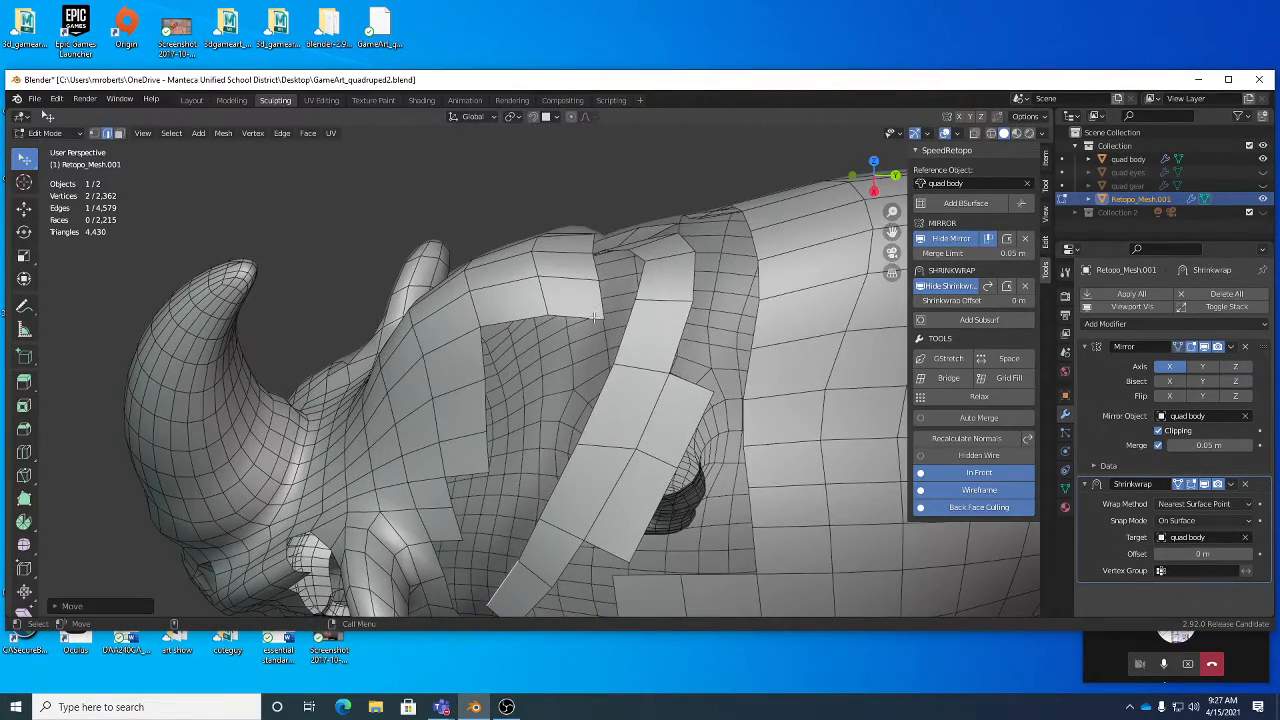
{"action": "left_click_drag", "start_coordinate": [594, 317], "coordinate": [561, 292]}
{"action": "middle_click_drag", "start_coordinate": [561, 292], "coordinate": [592, 301]}
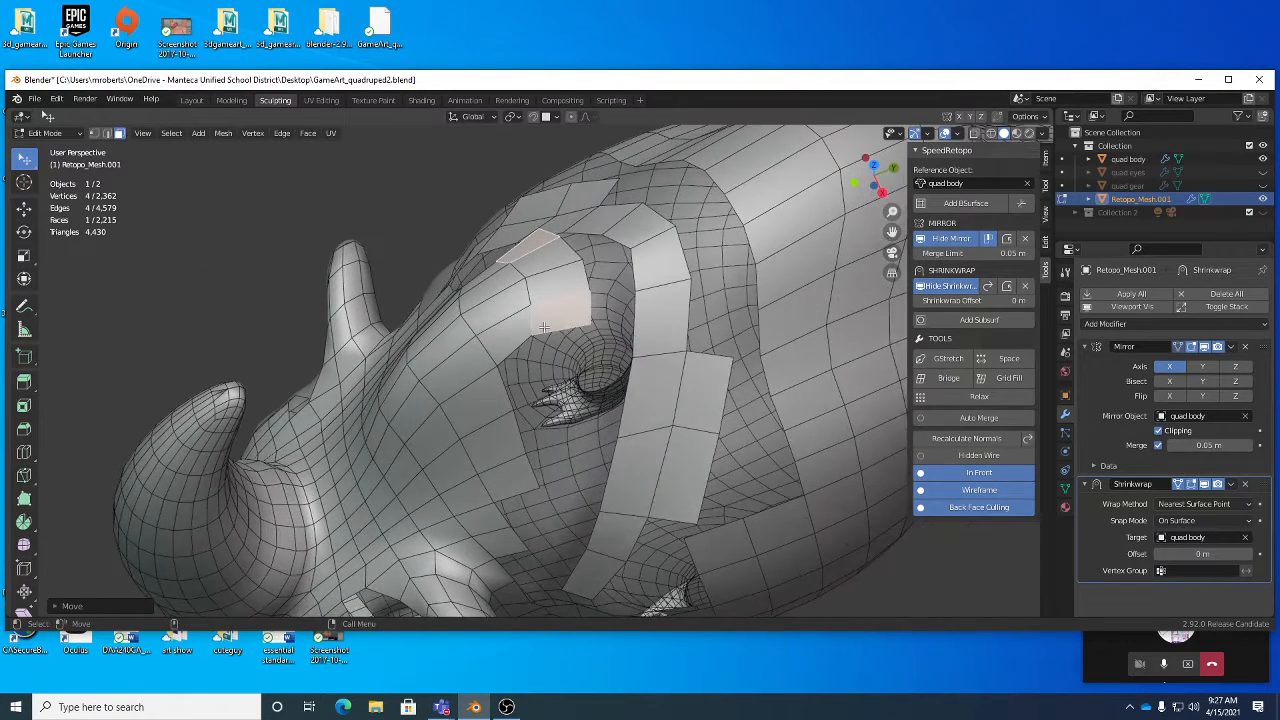
{"action": "key", "text": "1"}
{"action": "left_click", "coordinate": [535, 341]}
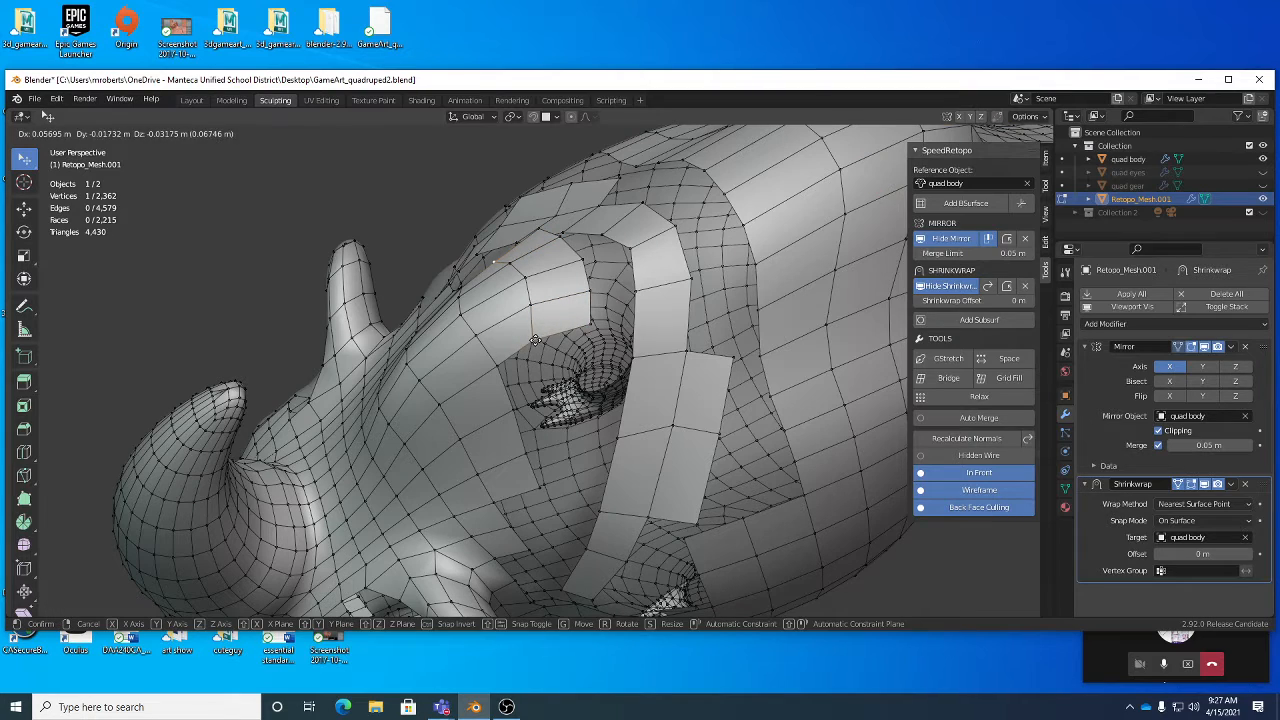
Move the two rear boundary edges of the head patch to reshape its border with the gap.
{"action": "middle_click_drag", "start_coordinate": [629, 314], "coordinate": [592, 300]}
{"action": "key", "text": "2"}
{"action": "left_click", "coordinate": [589, 299]}
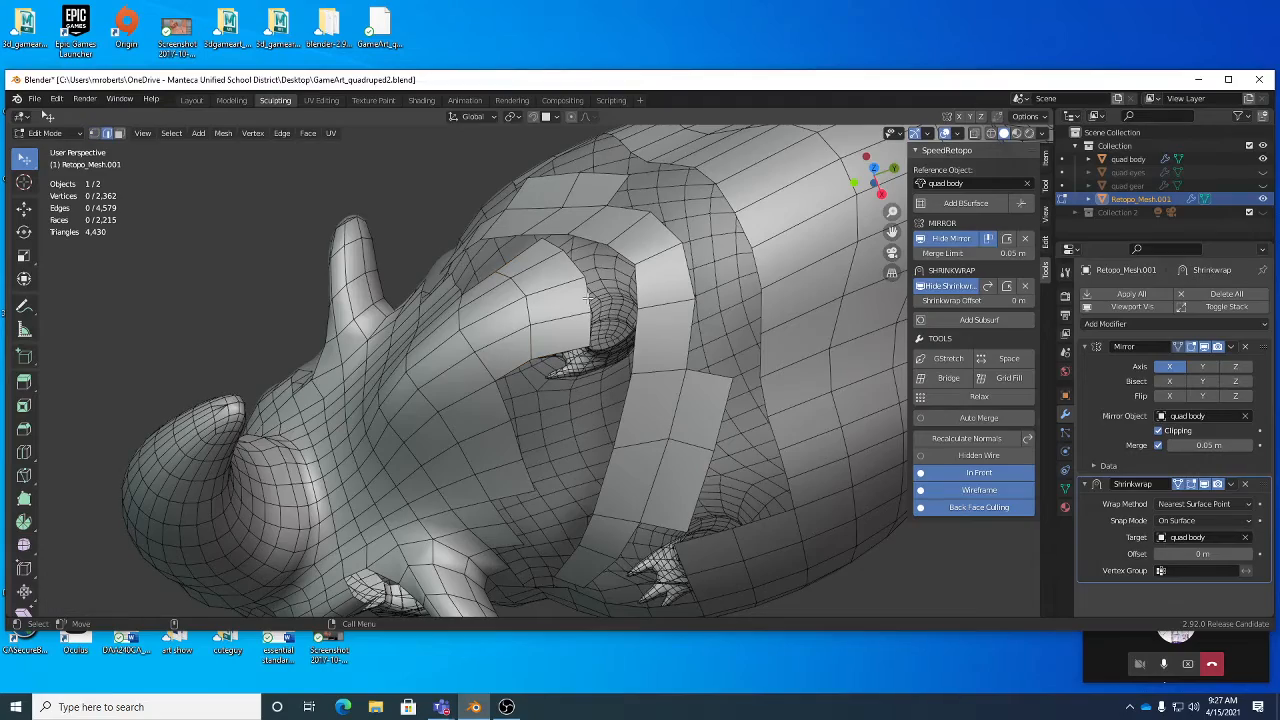
{"action": "left_click", "coordinate": [574, 269], "text": "shift"}
{"action": "left_click_drag", "start_coordinate": [655, 345], "coordinate": [649, 308], "text": "alt"}
{"action": "key", "text": "w"}
{"action": "middle_click_drag", "start_coordinate": [649, 308], "coordinate": [542, 288]}
{"action": "key", "text": "g"}
{"action": "left_click", "coordinate": [676, 291]}
{"action": "key", "text": "g"}
{"action": "left_click", "coordinate": [617, 262]}
Move the lower boundary vertex of the head patch's rear row of faces to even out its outline.
{"action": "key", "text": "1"}
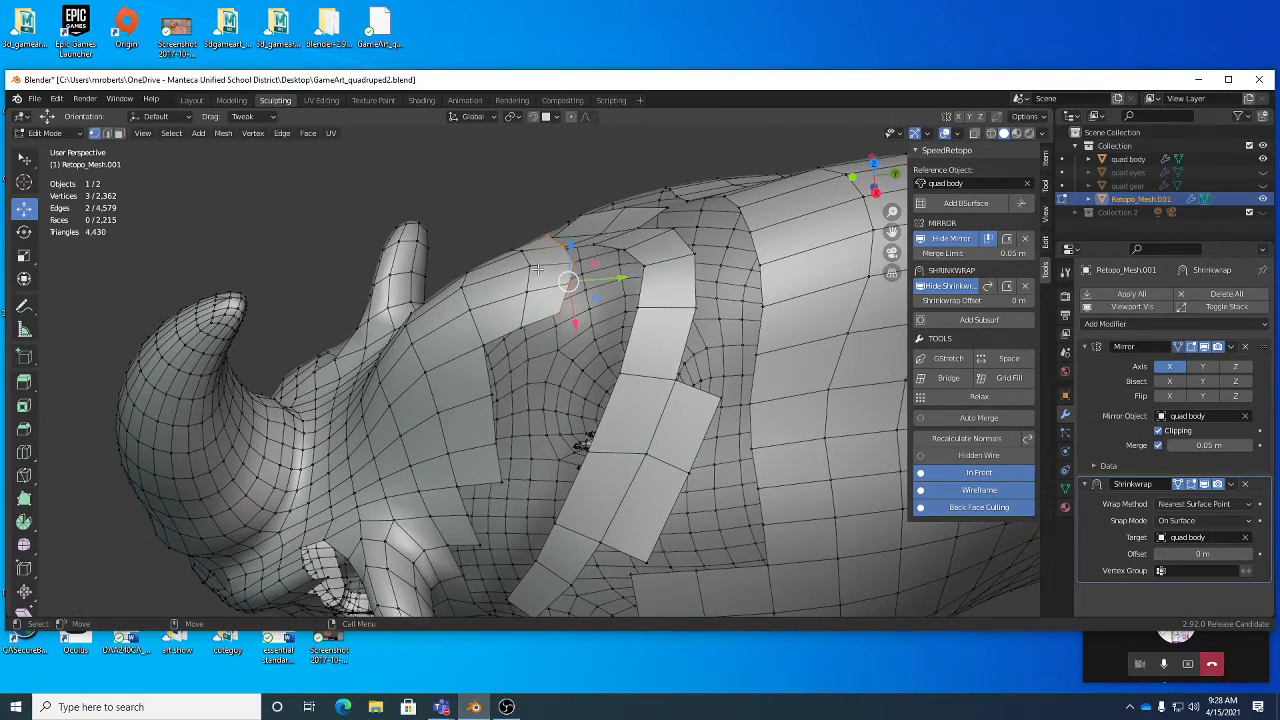
{"action": "key", "text": "w"}
{"action": "left_click_drag", "start_coordinate": [528, 266], "coordinate": [514, 270]}
{"action": "key", "text": "g"}
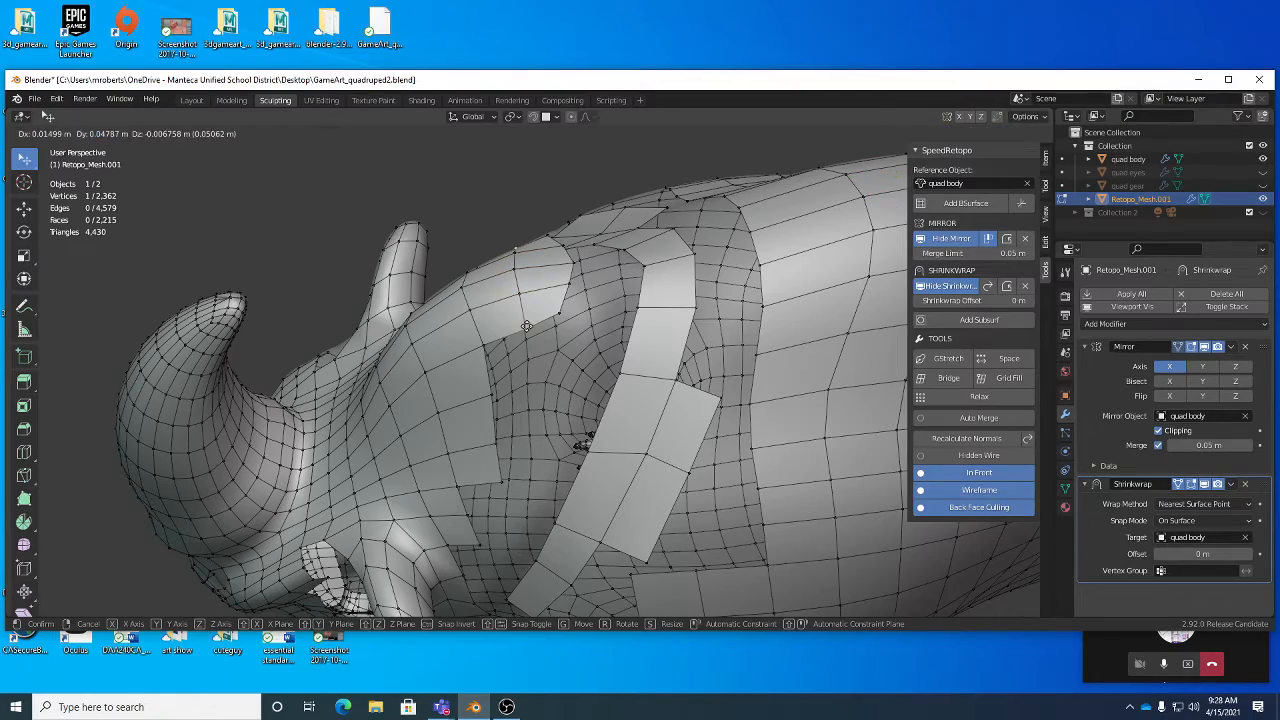
{"action": "left_click", "coordinate": [526, 323]}
{"action": "middle_click_drag", "start_coordinate": [526, 323], "coordinate": [556, 237]}
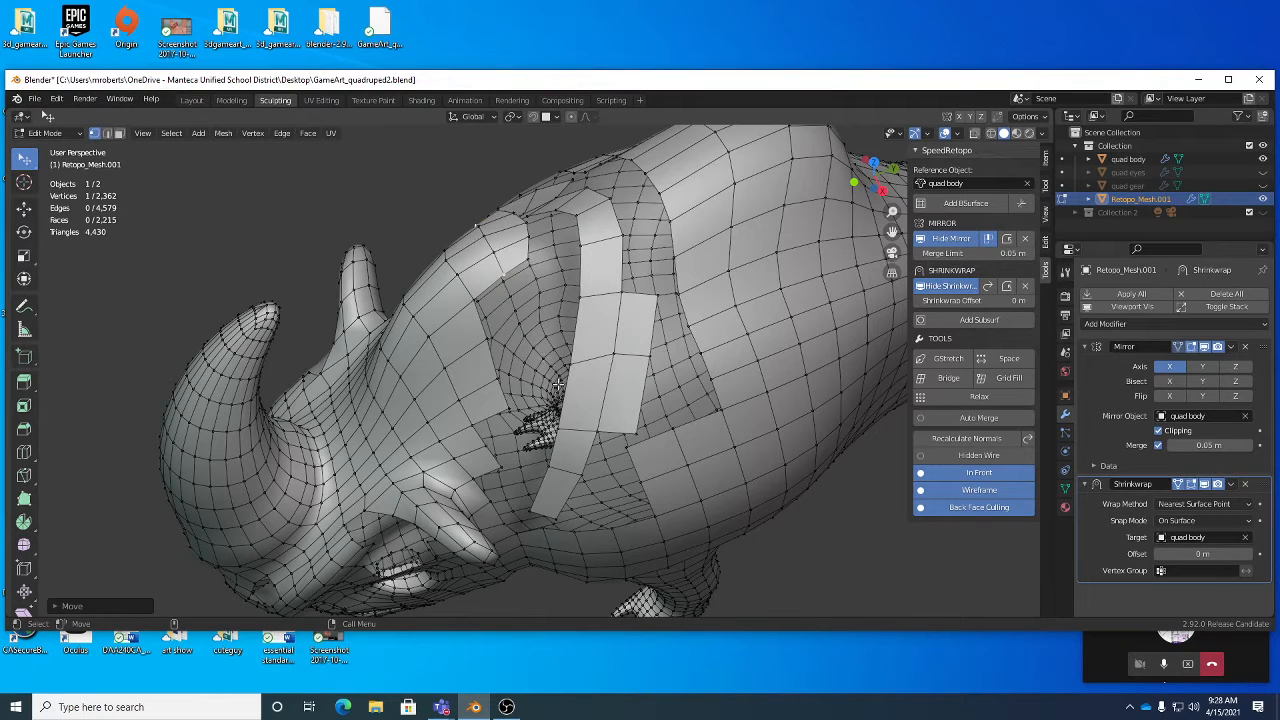
{"action": "key", "text": "d"}
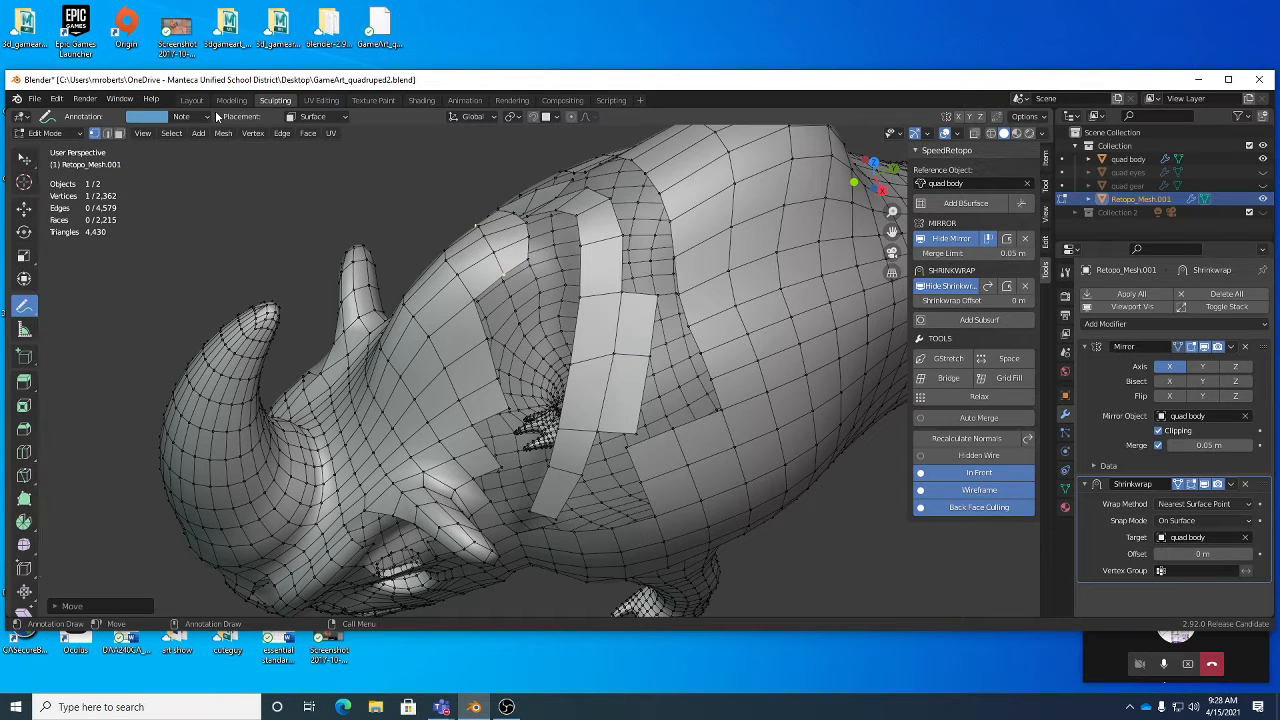
{"action": "left_click", "coordinate": [24, 308]}
{"action": "key", "text": "d"}
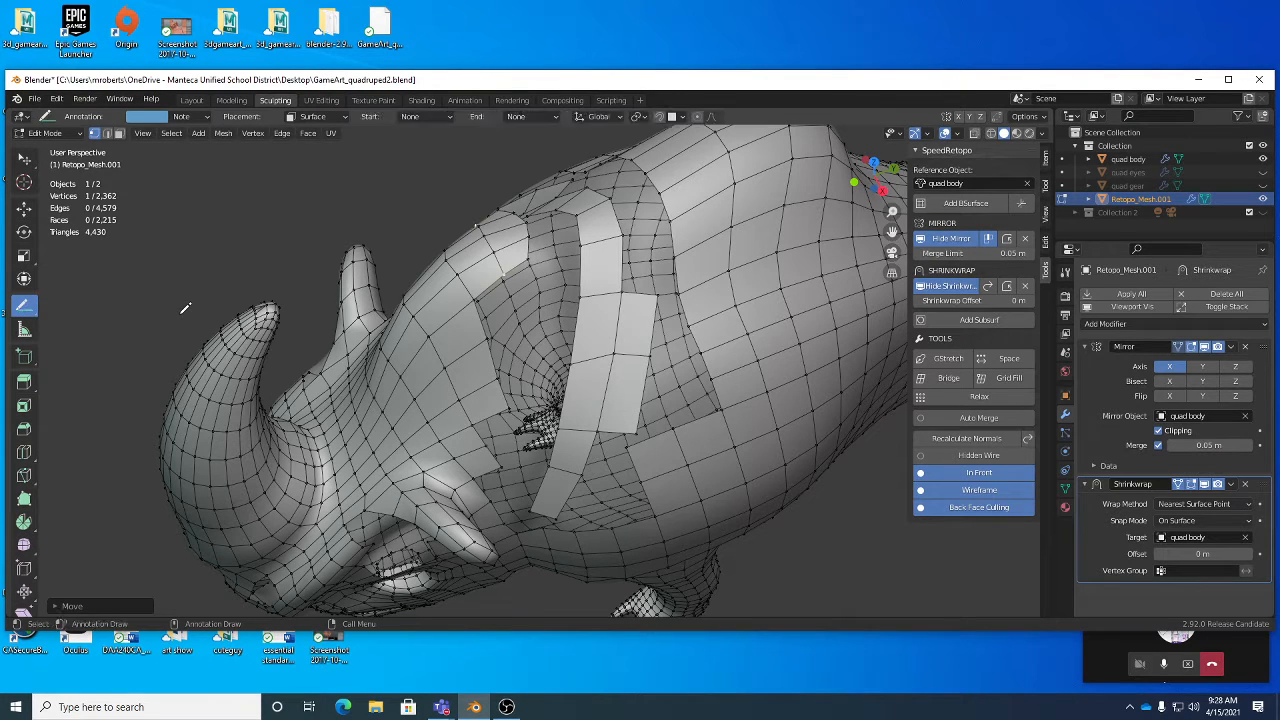
{"action": "key", "text": "d"}
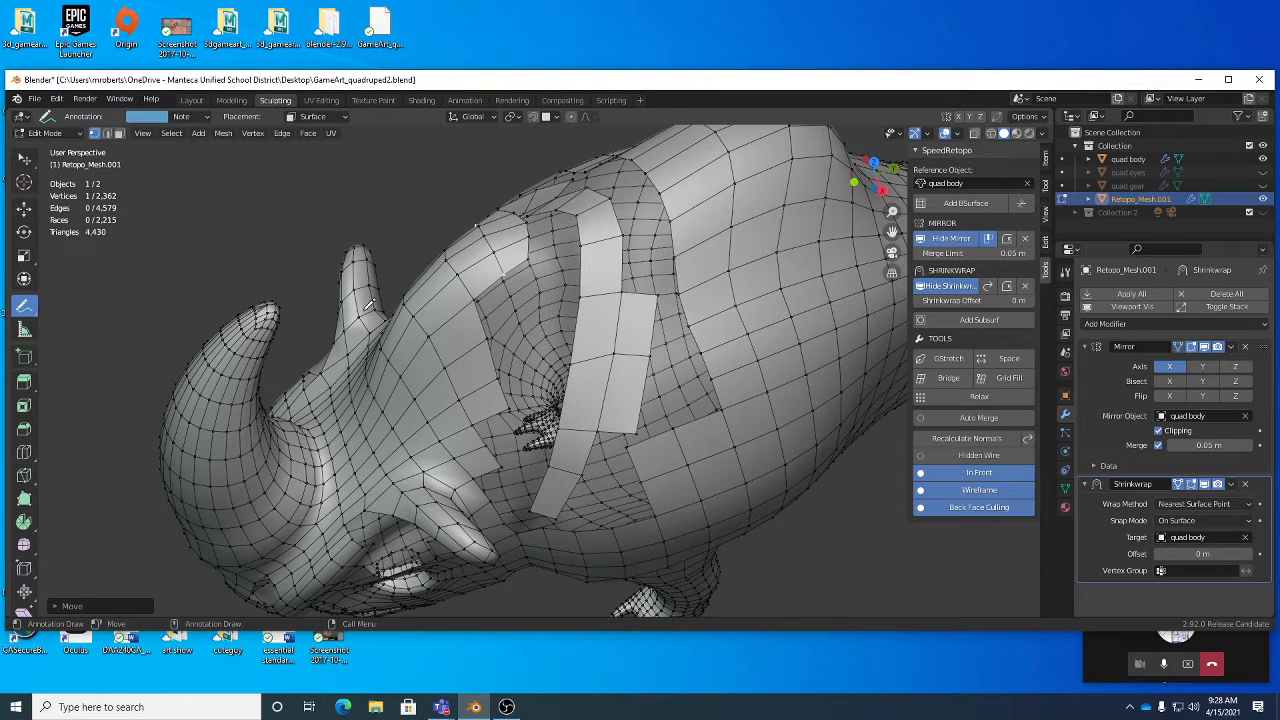
{"action": "scroll", "coordinate": [540, 303], "scroll_direction": "up", "scroll_amount": 1}
{"action": "mouse_move", "coordinate": [584, 312]}
{"action": "middle_mouse_down"}
{"action": "mouse_move", "coordinate": [593, 302]}
{"action": "mouse_move", "coordinate": [562, 236]}
{"action": "middle_mouse_up"}
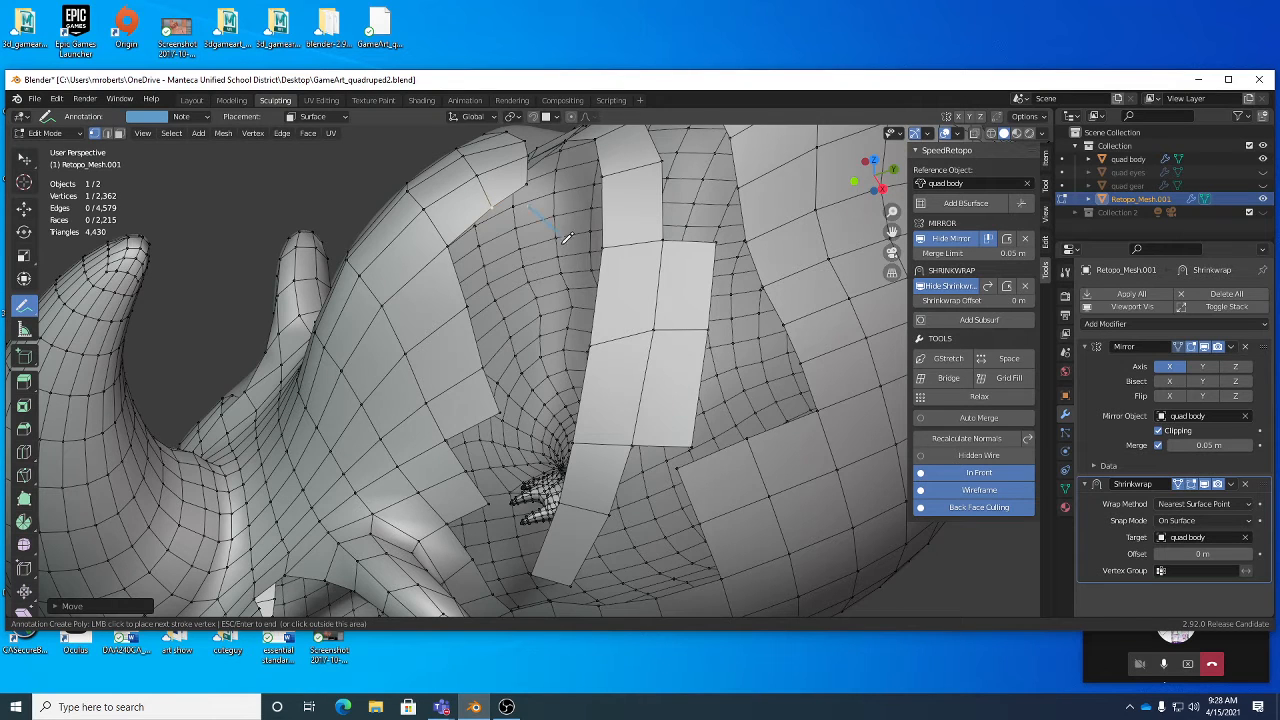
{"action": "left_click", "coordinate": [536, 285]}
{"action": "left_click", "coordinate": [518, 354]}
{"action": "left_click", "coordinate": [547, 378]}
{"action": "key", "text": "Escape"}
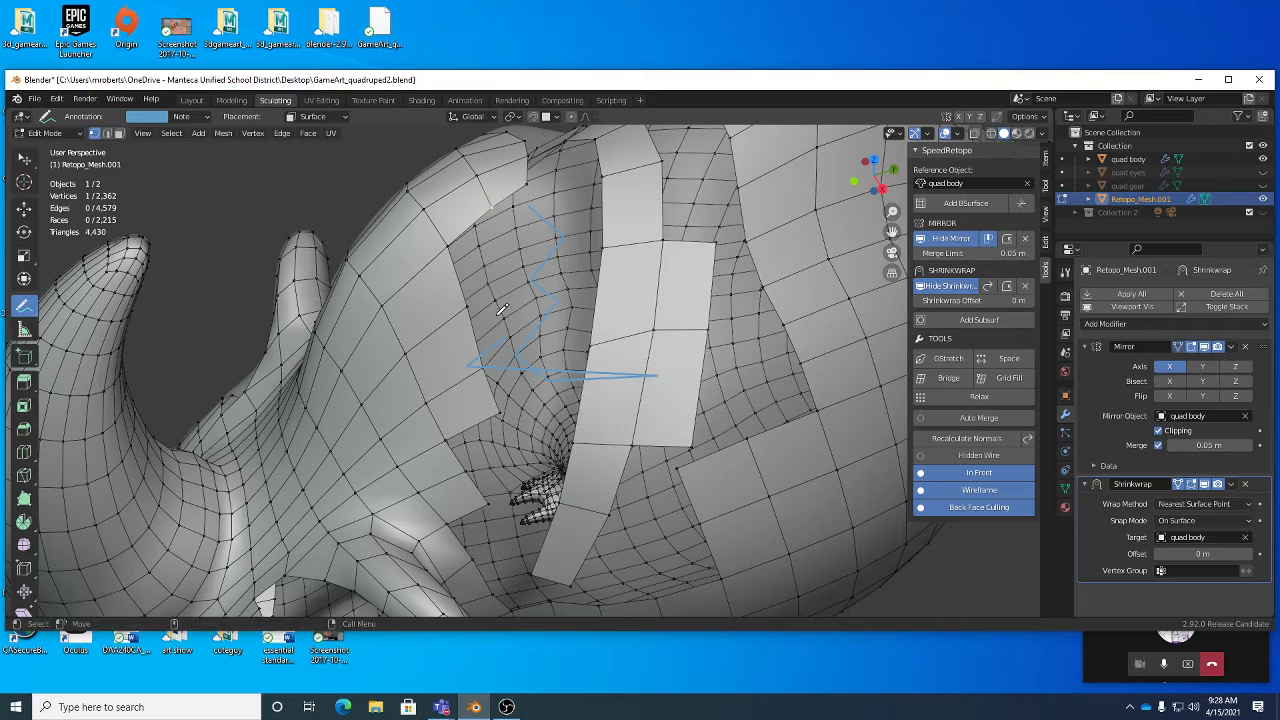
{"action": "key", "text": "d"}
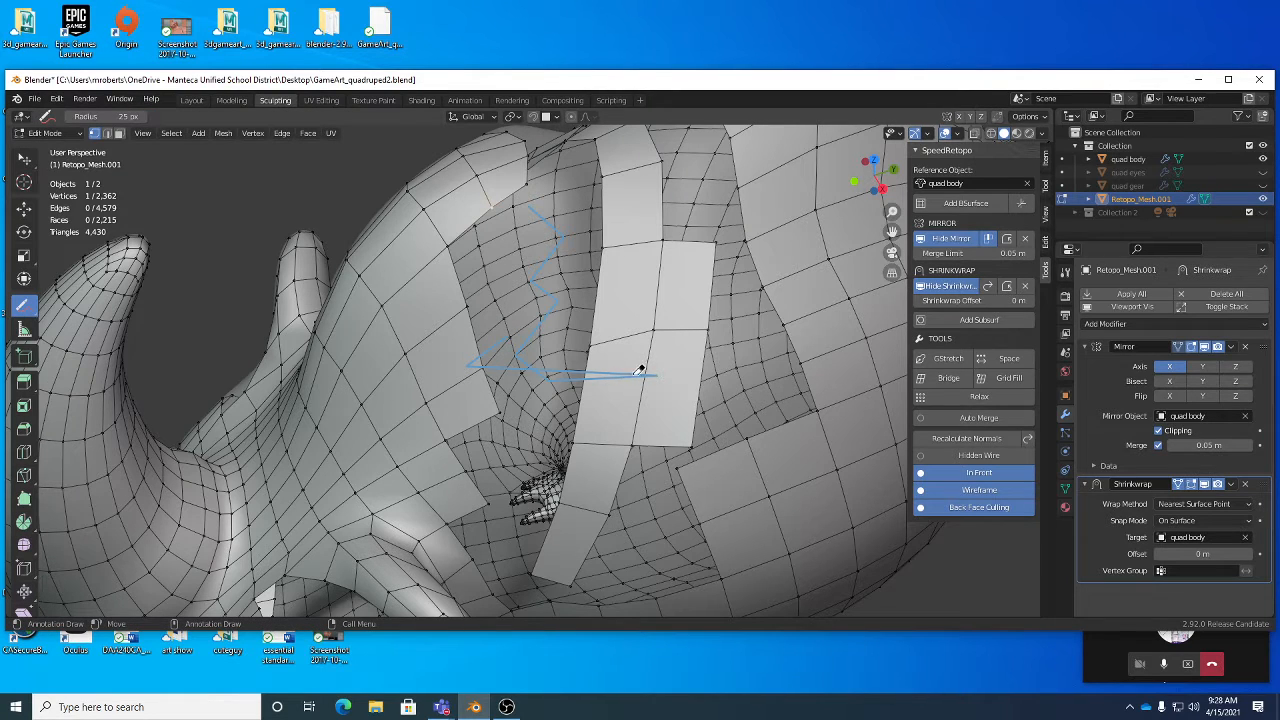
{"action": "mouse_move", "coordinate": [660, 366]}
{"action": "left_mouse_down"}
{"action": "mouse_move", "coordinate": [531, 363]}
{"action": "mouse_move", "coordinate": [510, 340]}
{"action": "mouse_move", "coordinate": [551, 293]}
{"action": "mouse_move", "coordinate": [561, 222]}
{"action": "left_mouse_up"}
{"action": "middle_click_drag", "start_coordinate": [481, 366], "coordinate": [444, 348]}
Draw two roughly parallel surface annotation strokes down the gap between the head patch and the free face strip.
{"action": "key", "text": "d"}
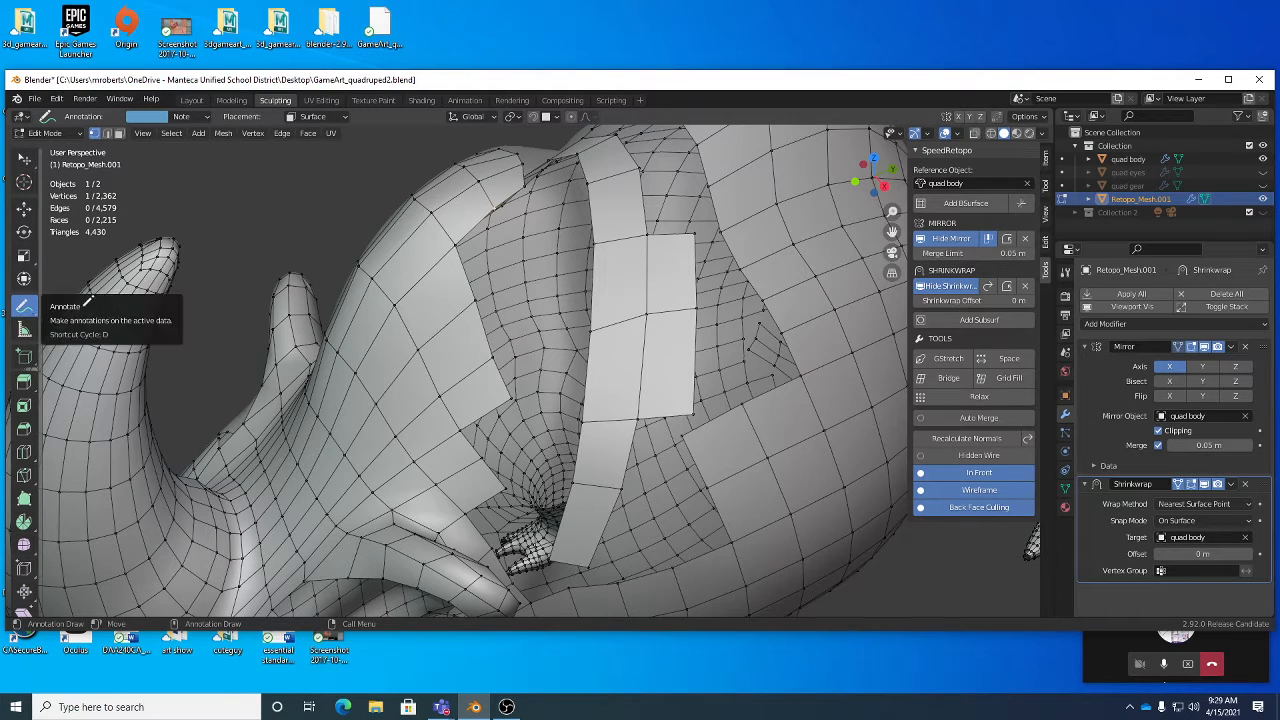
{"action": "middle_click_drag", "start_coordinate": [500, 280], "coordinate": [541, 240]}
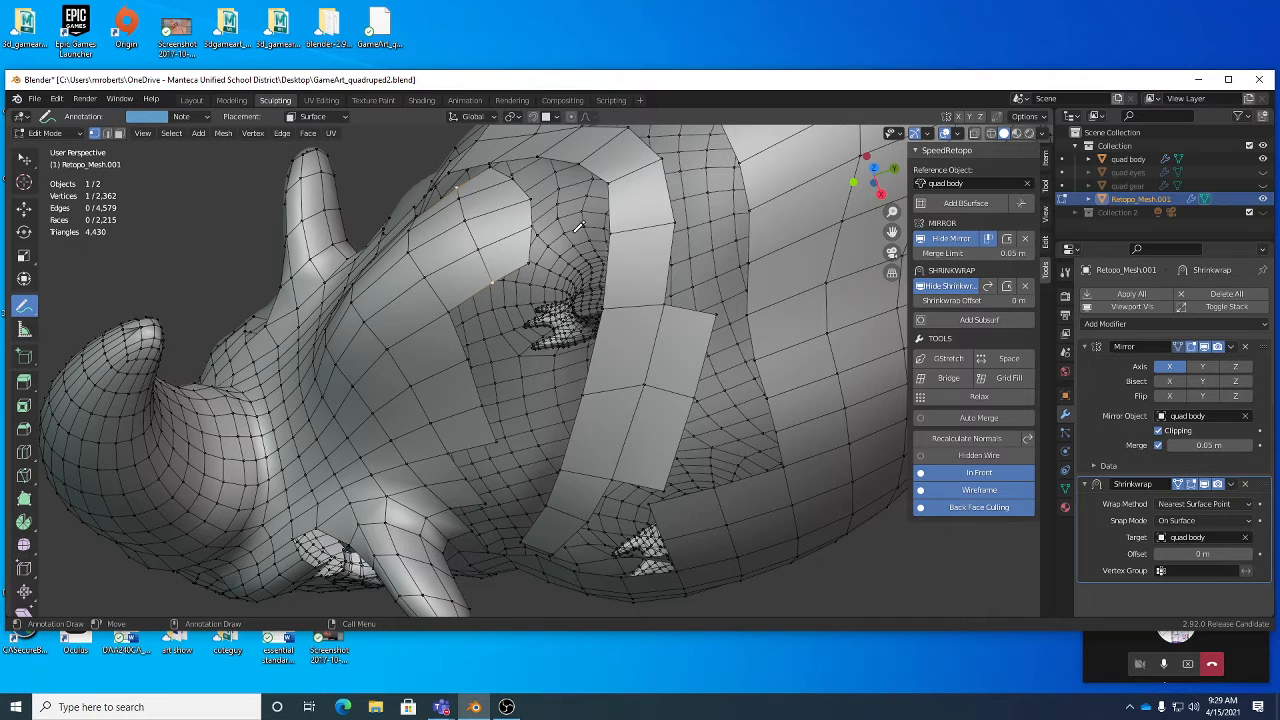
{"action": "mouse_move", "coordinate": [571, 237]}
{"action": "left_mouse_down"}
{"action": "mouse_move", "coordinate": [547, 390]}
{"action": "mouse_move", "coordinate": [512, 496]}
{"action": "left_mouse_up"}
{"action": "middle_click_drag", "start_coordinate": [503, 530], "coordinate": [554, 399]}
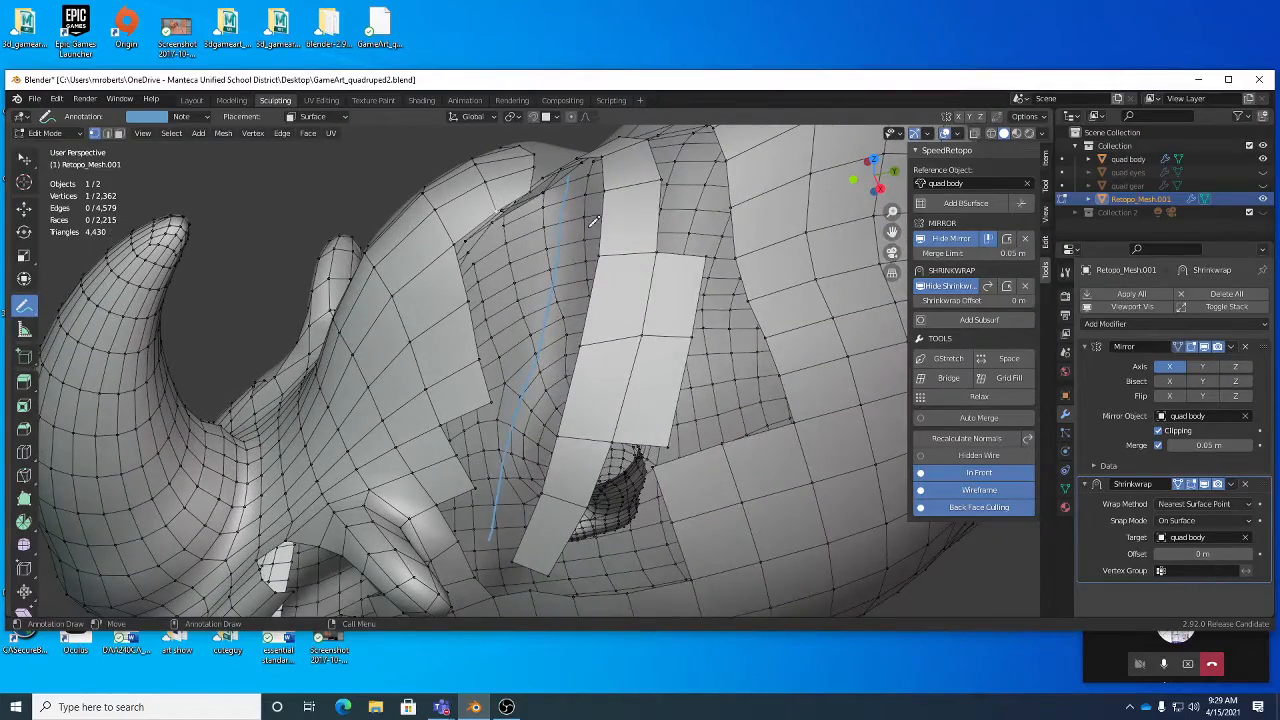
{"action": "middle_click_drag", "start_coordinate": [577, 213], "coordinate": [551, 180]}
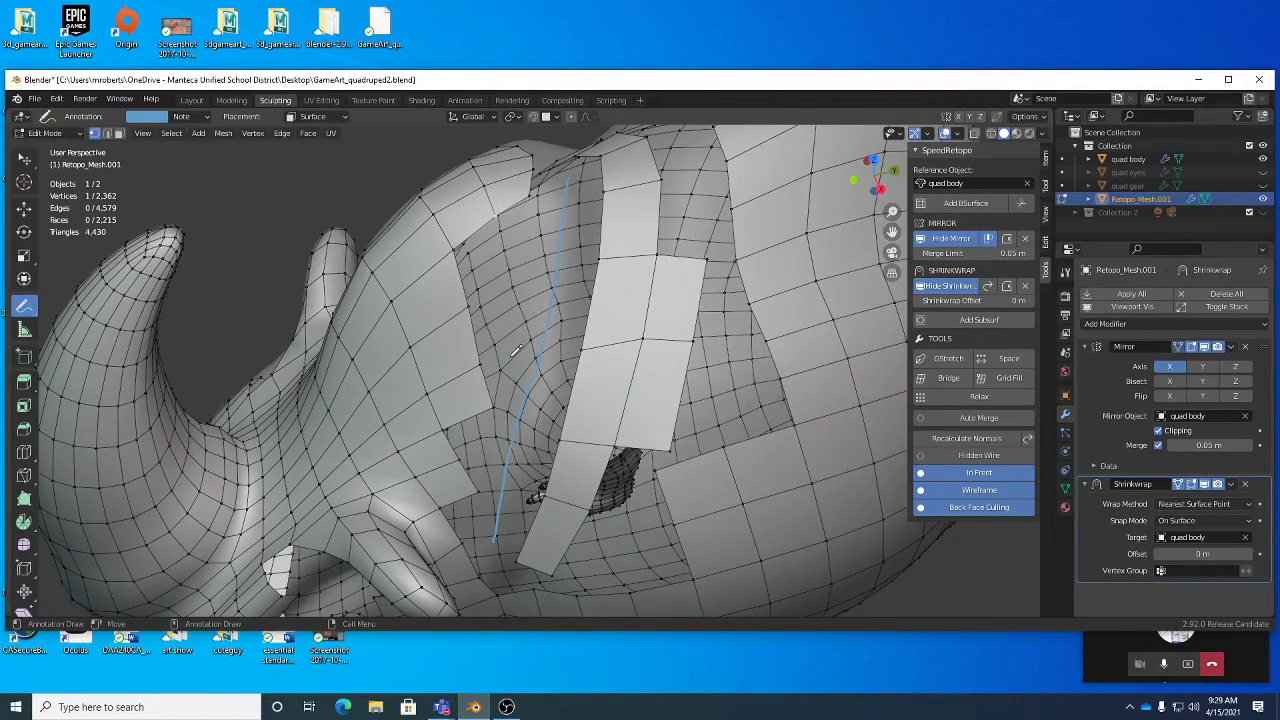
{"action": "middle_click_drag", "start_coordinate": [529, 296], "coordinate": [544, 199]}
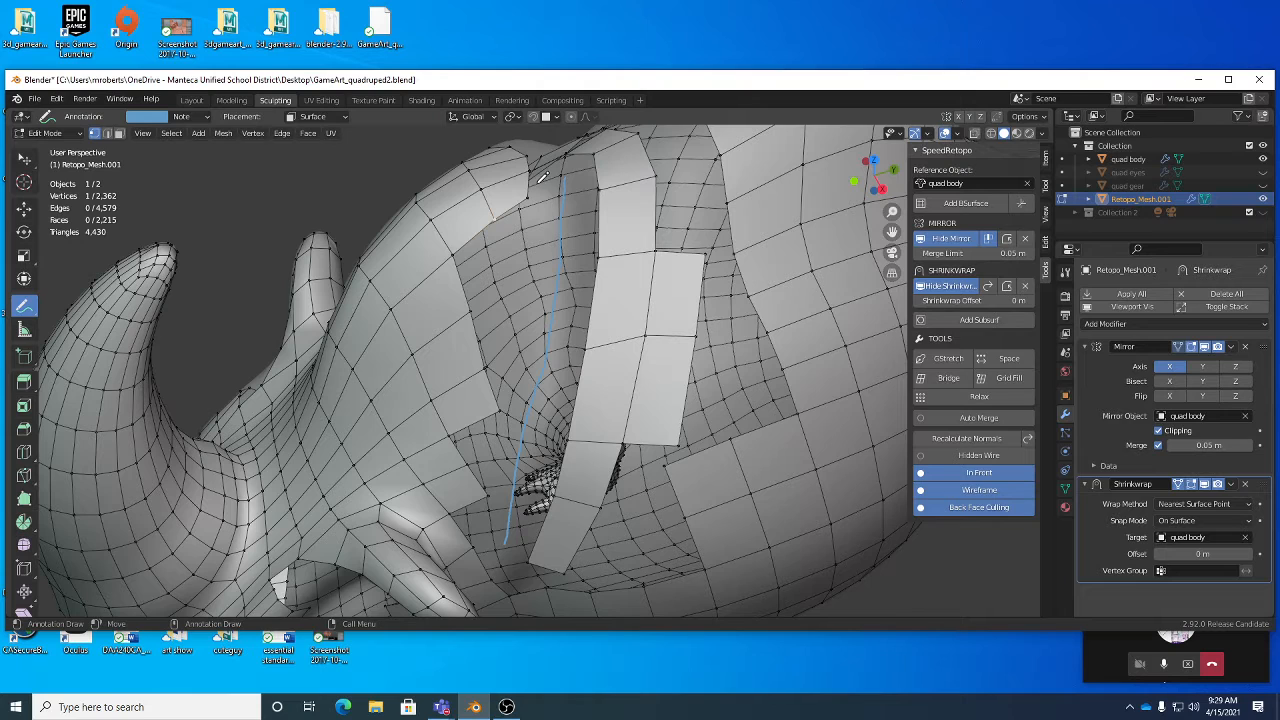
{"action": "mouse_move", "coordinate": [541, 178]}
{"action": "left_mouse_down"}
{"action": "mouse_move", "coordinate": [536, 279]}
{"action": "mouse_move", "coordinate": [487, 521]}
{"action": "left_mouse_up"}
Select the shortest path along the strip's edge facing the head and add a BSurface from it and the two strokes.
{"action": "key", "text": "w"}
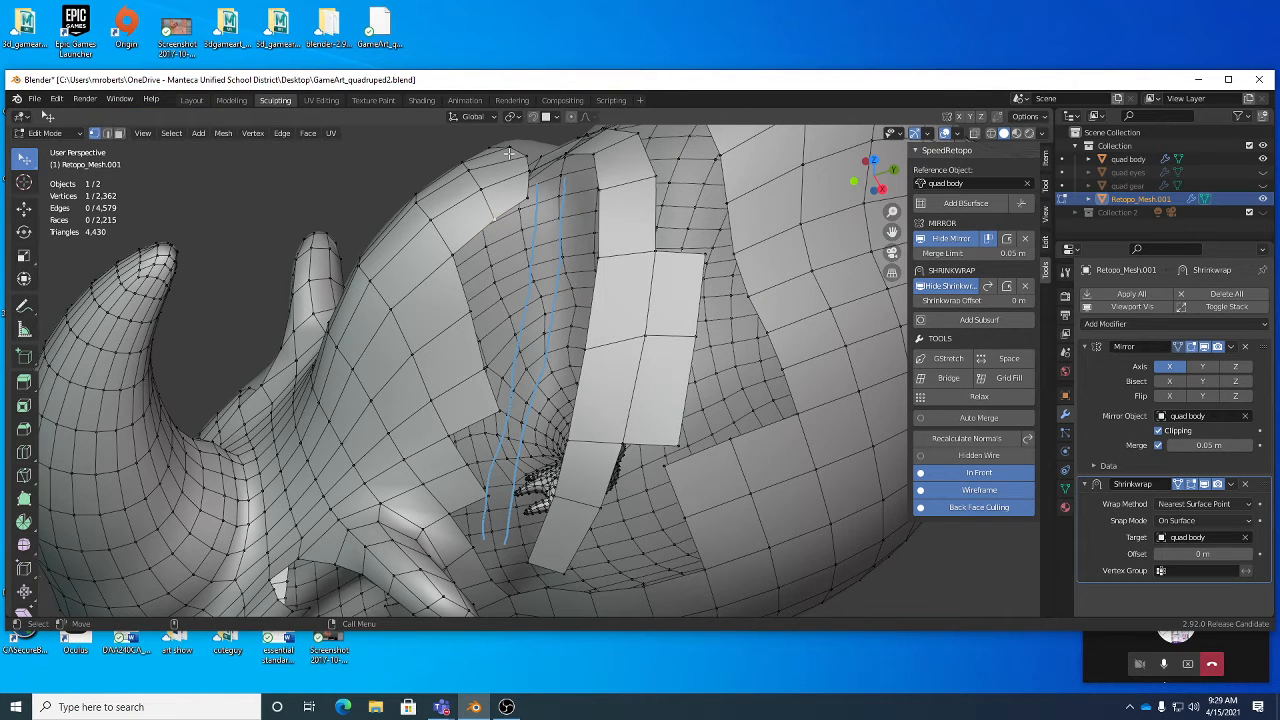
{"action": "middle_click_drag", "start_coordinate": [426, 377], "coordinate": [637, 257]}
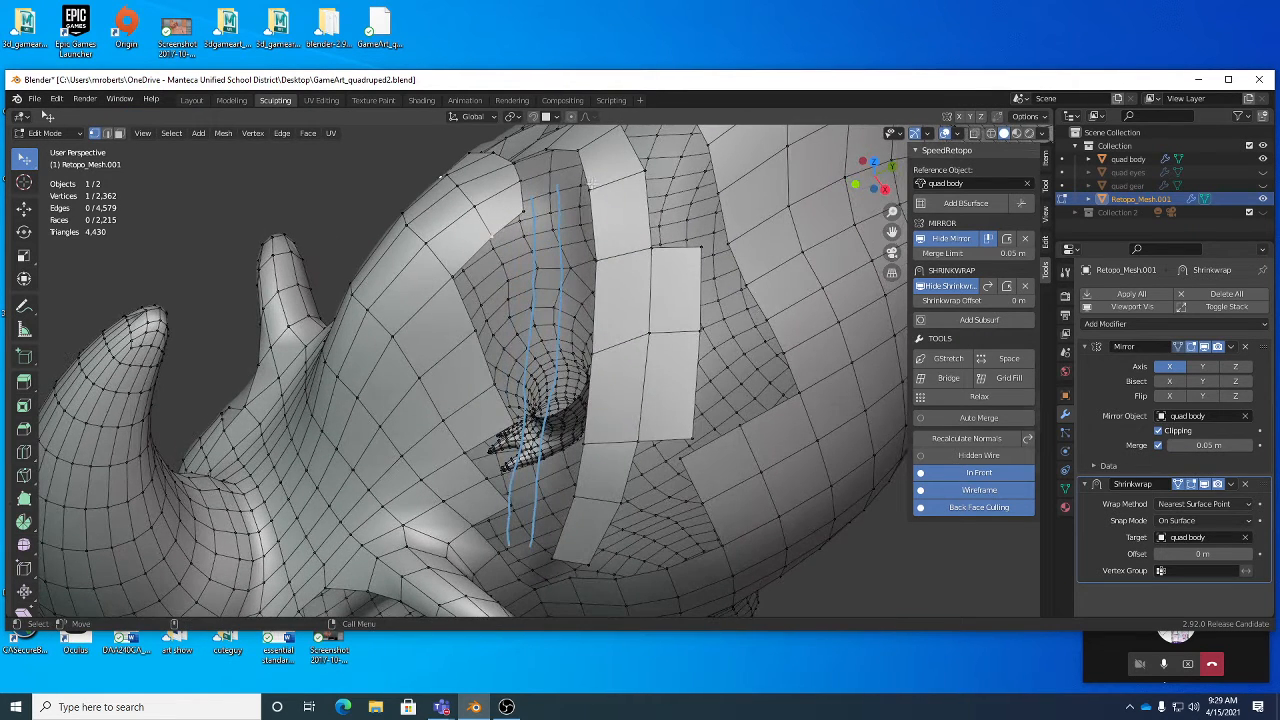
{"action": "middle_click_drag", "start_coordinate": [590, 188], "coordinate": [564, 440]}
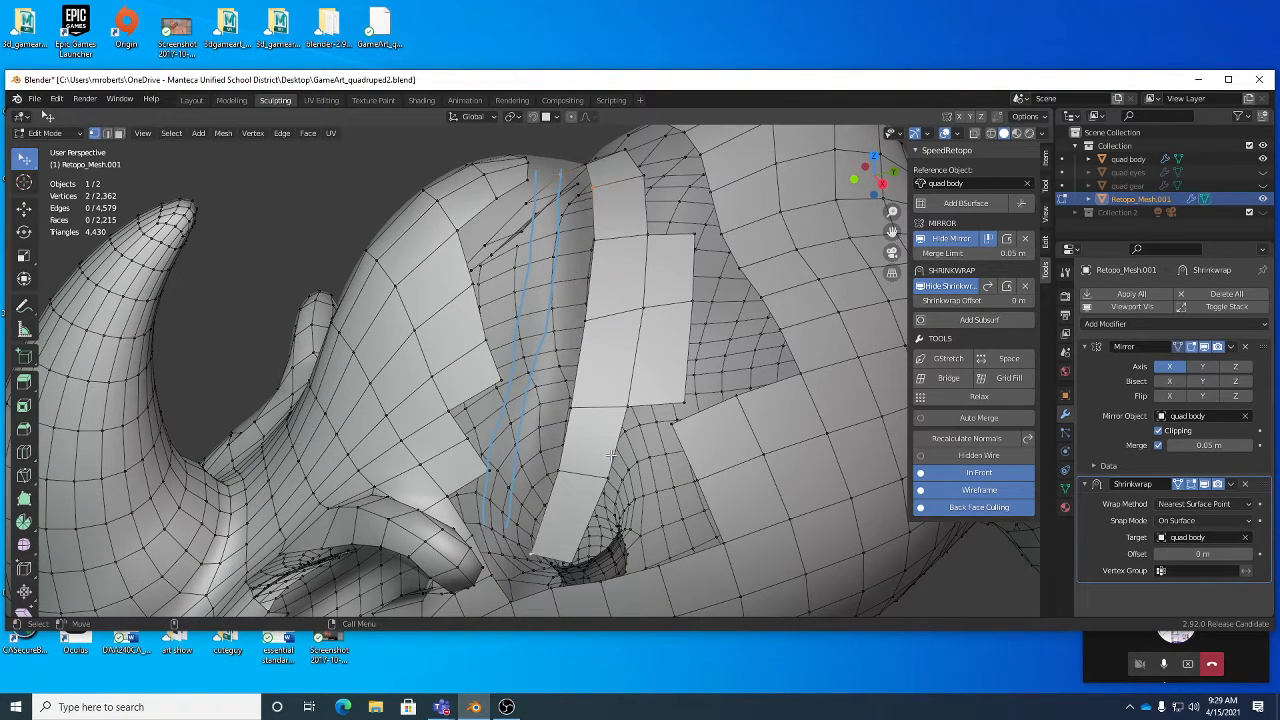
{"action": "left_click", "coordinate": [172, 134]}
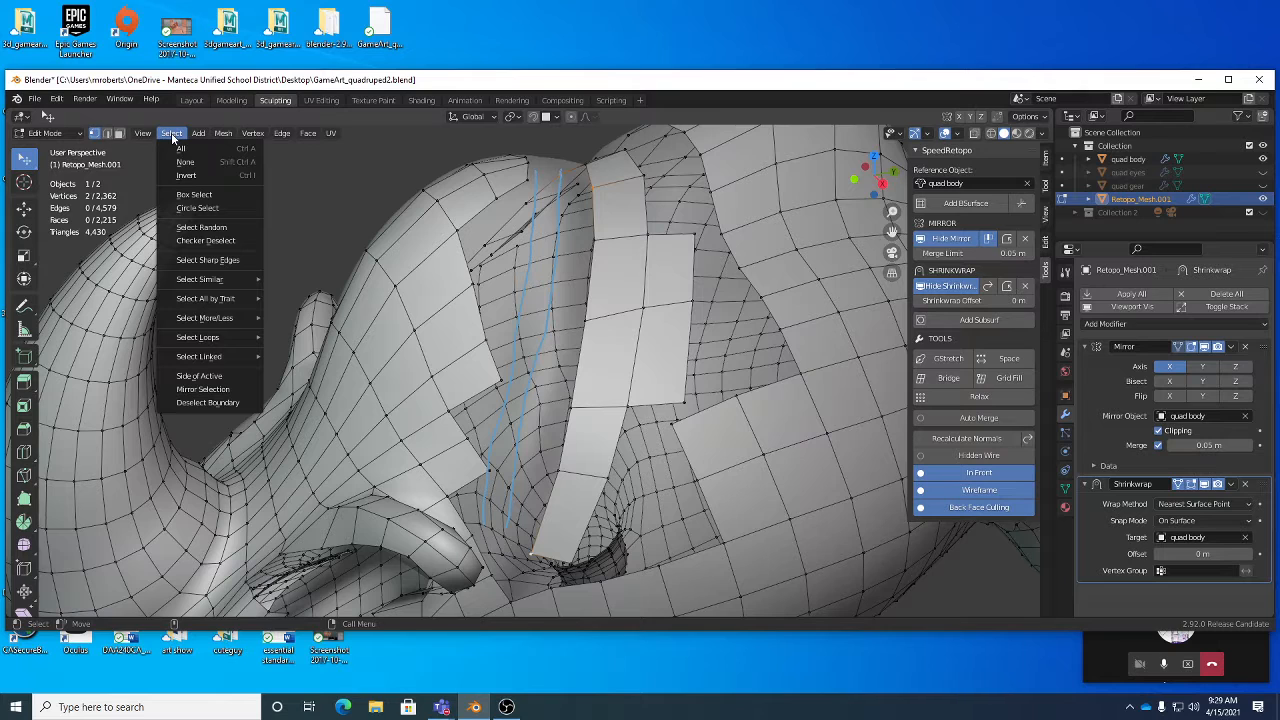
{"action": "mouse_move", "coordinate": [223, 336]}
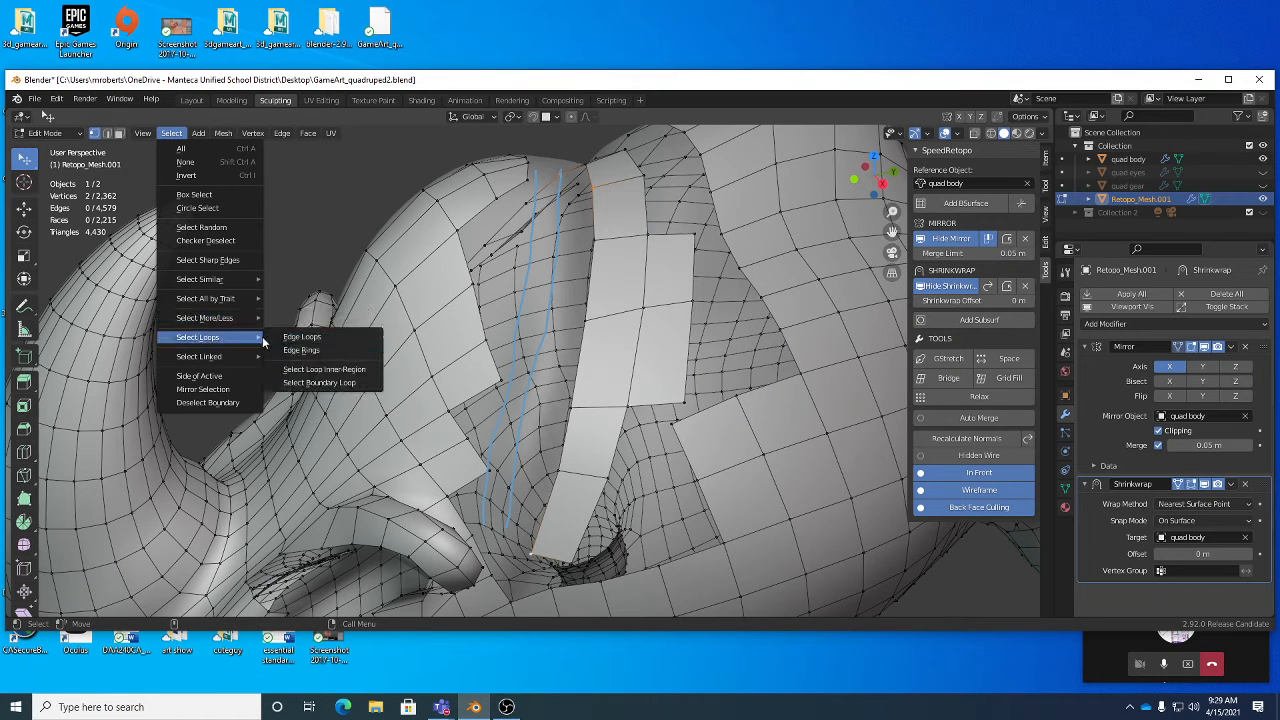
{"action": "mouse_move", "coordinate": [245, 356]}
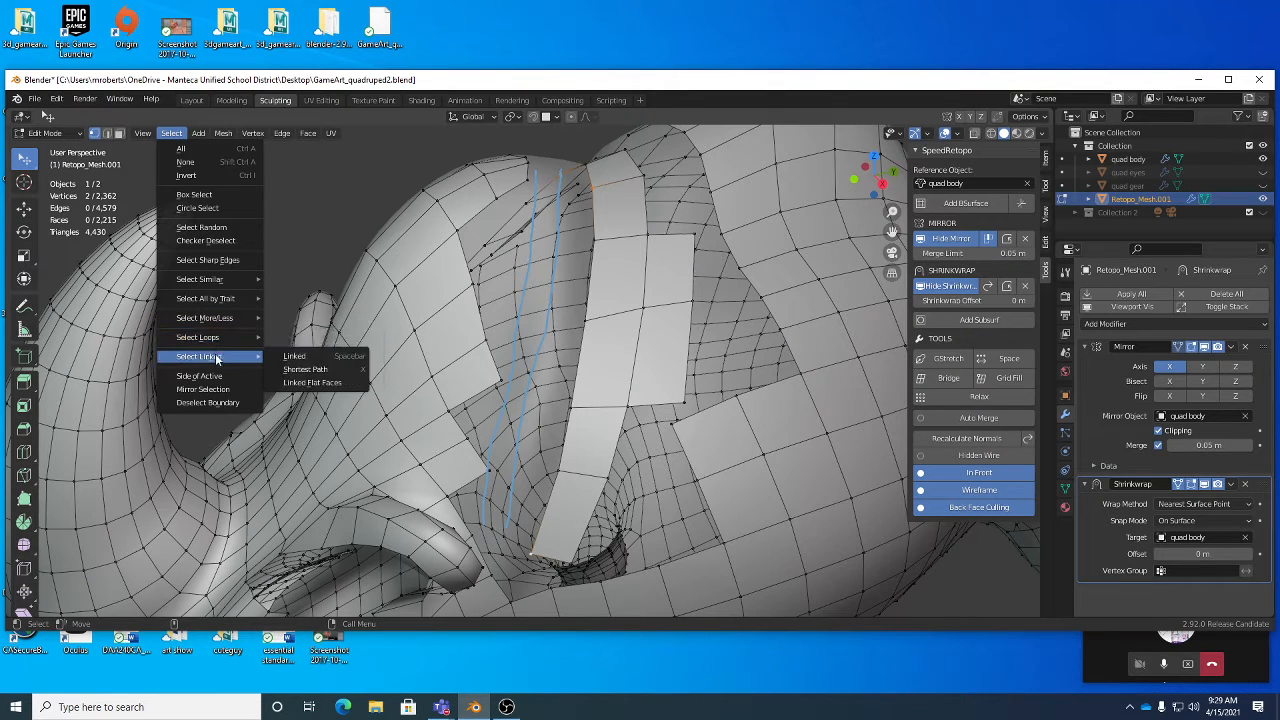
{"action": "left_click", "coordinate": [320, 370]}
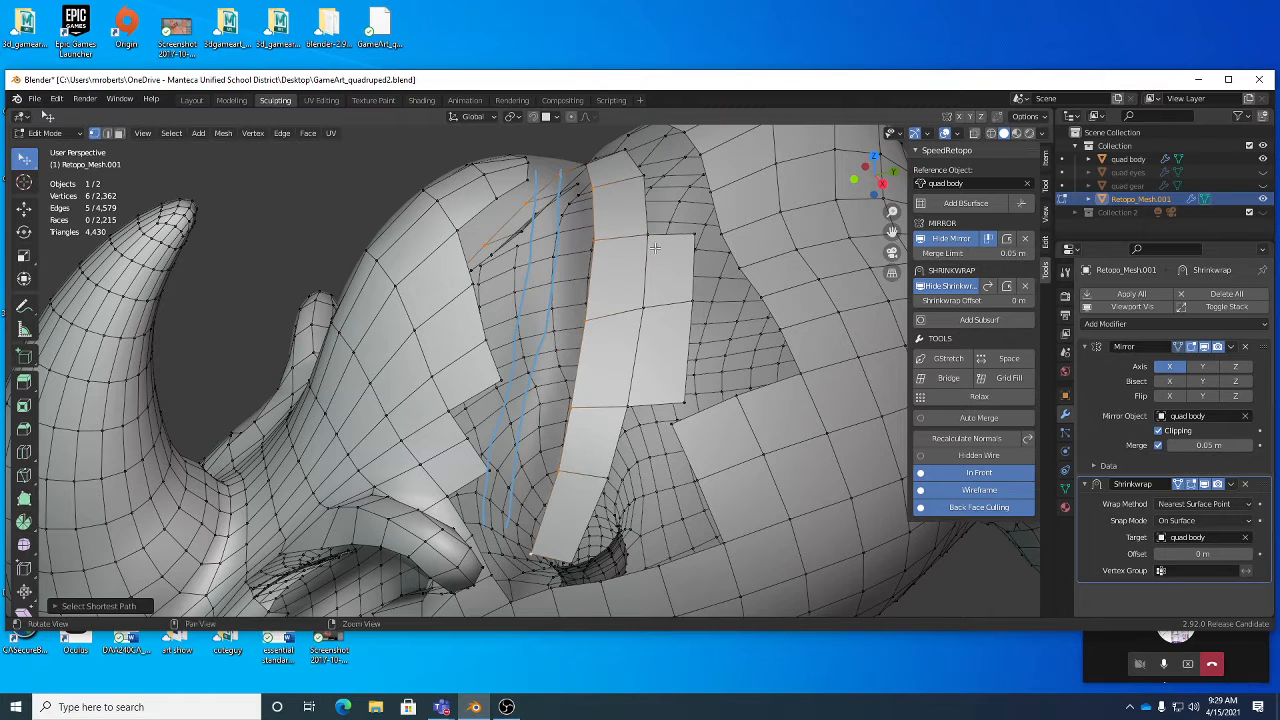
{"action": "middle_click_drag", "start_coordinate": [715, 187], "coordinate": [722, 240]}
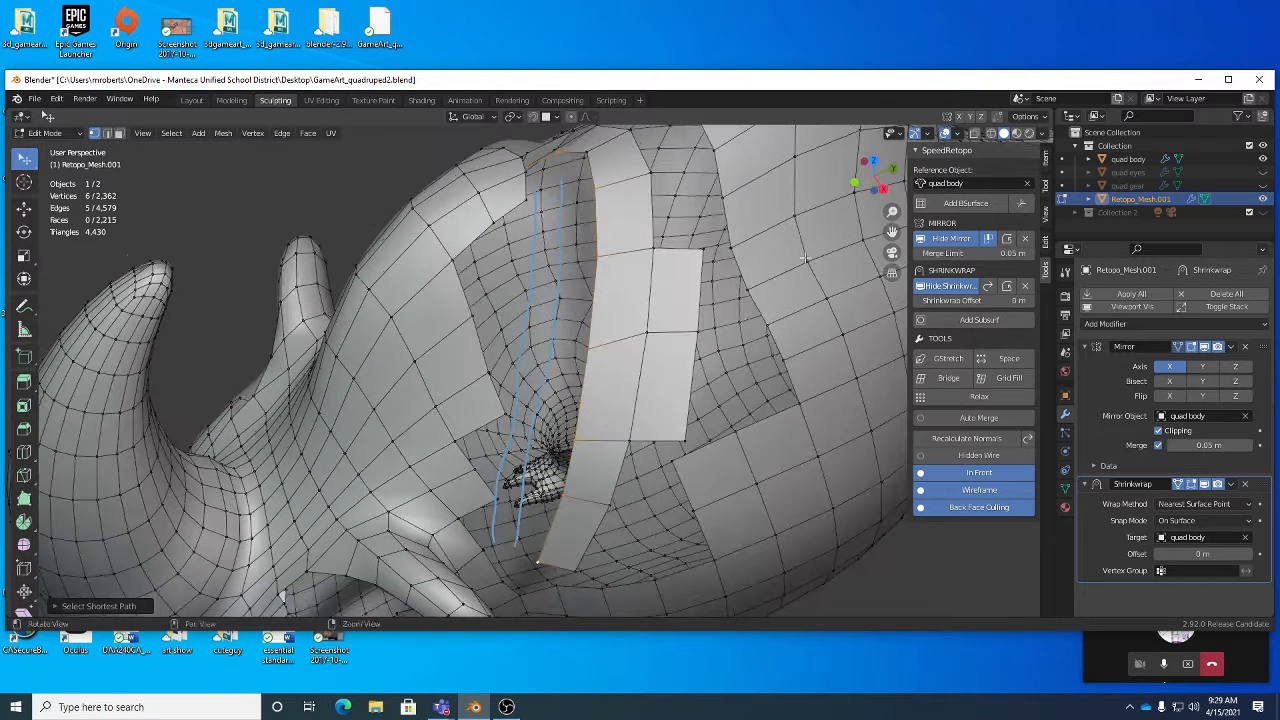
{"action": "left_click", "coordinate": [959, 203]}
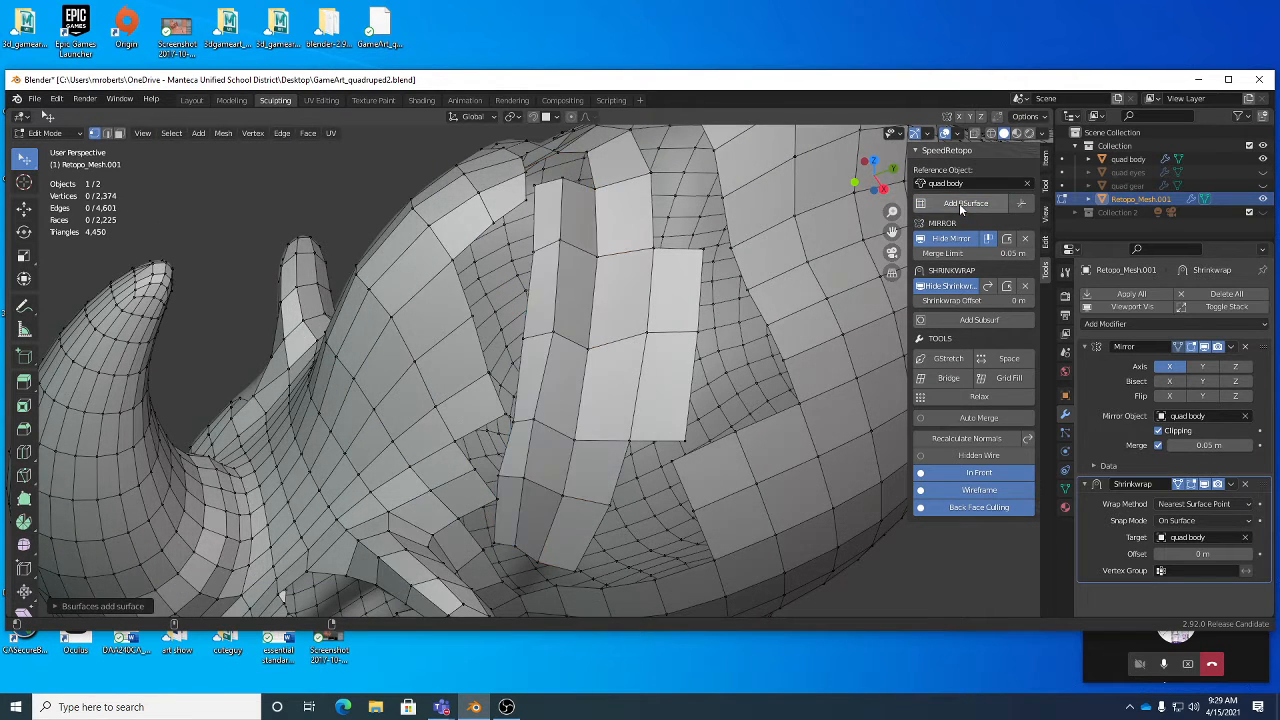
Inspect the new strip of faces and recalculate the mesh normals.
{"action": "left_click_drag", "start_coordinate": [626, 300], "coordinate": [617, 226], "text": "alt"}
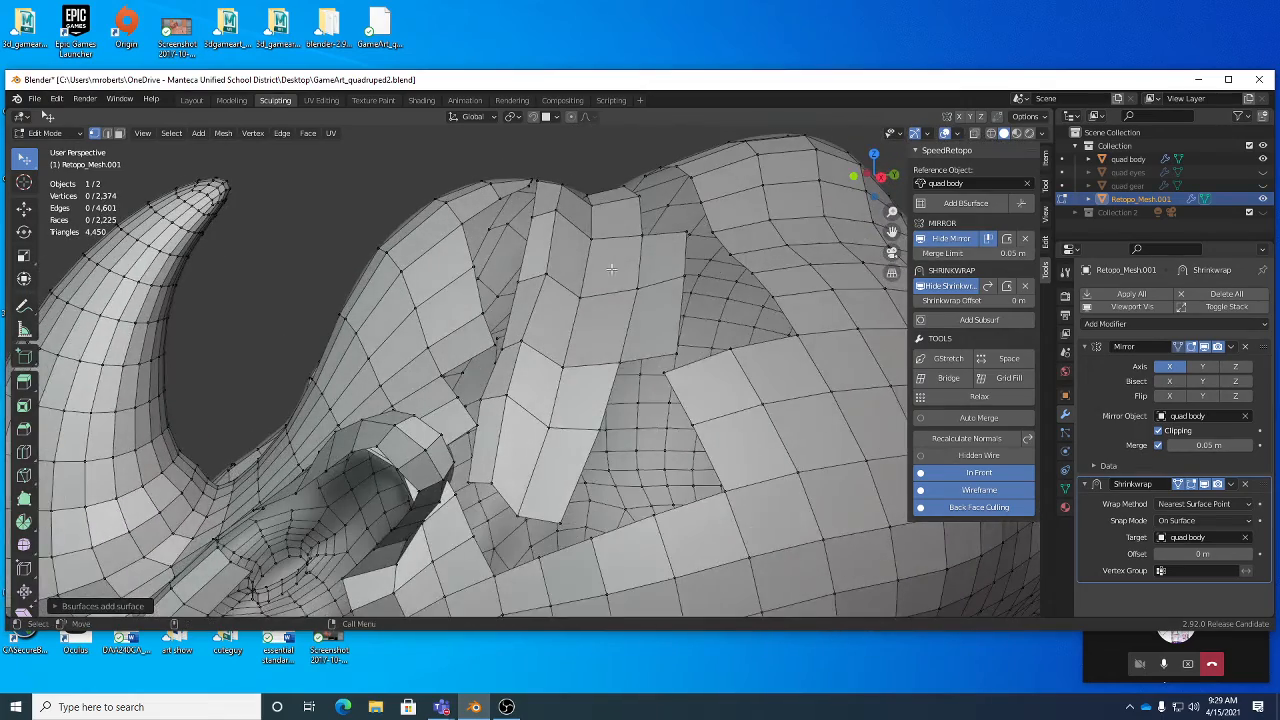
{"action": "middle_click_drag", "start_coordinate": [617, 226], "coordinate": [721, 224]}
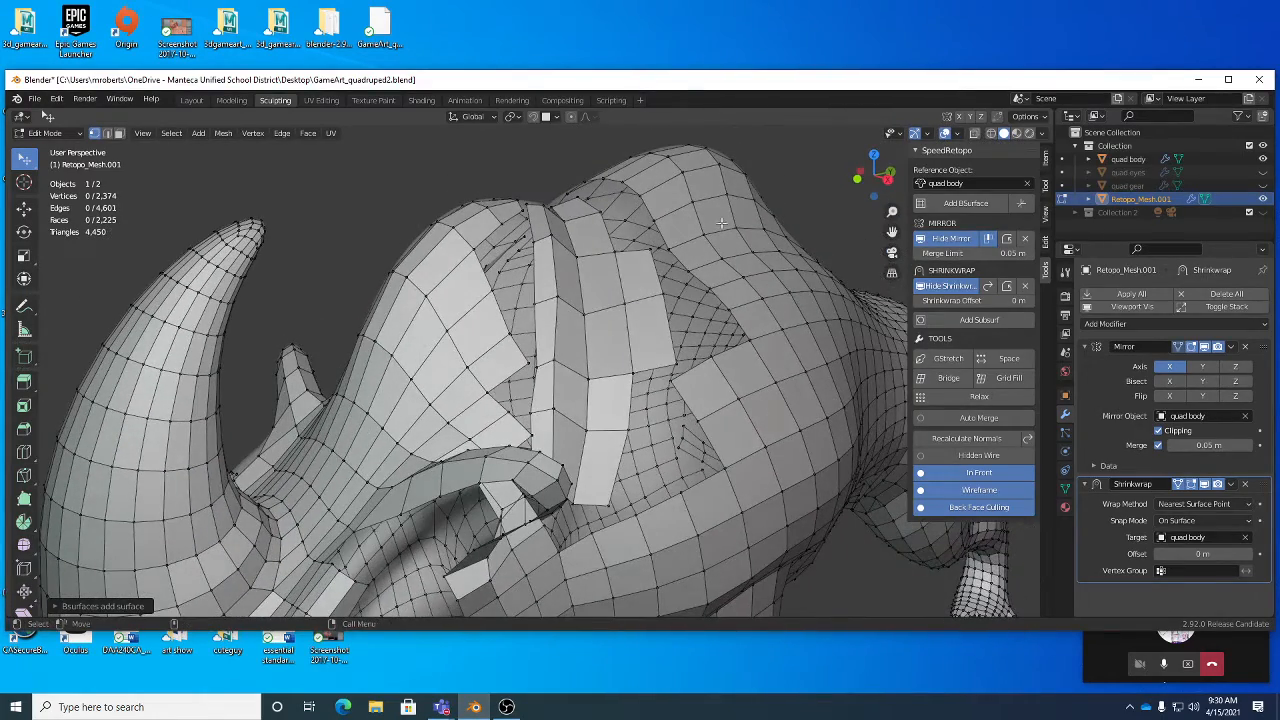
{"action": "left_click", "coordinate": [972, 440]}
{"action": "middle_click_drag", "start_coordinate": [660, 326], "coordinate": [550, 377]}
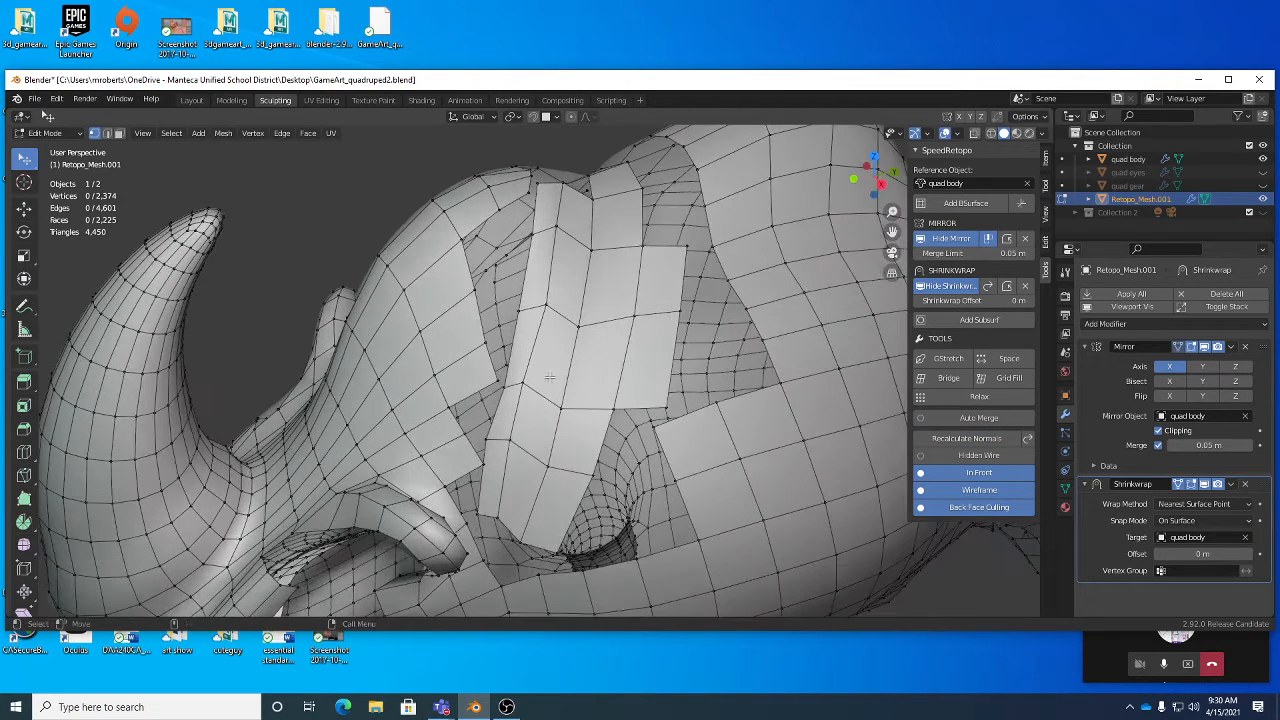
Move the head patch's lower rear corner vertex slightly away from the new face strip.
{"action": "left_click", "coordinate": [524, 383]}
{"action": "key", "text": "g"}
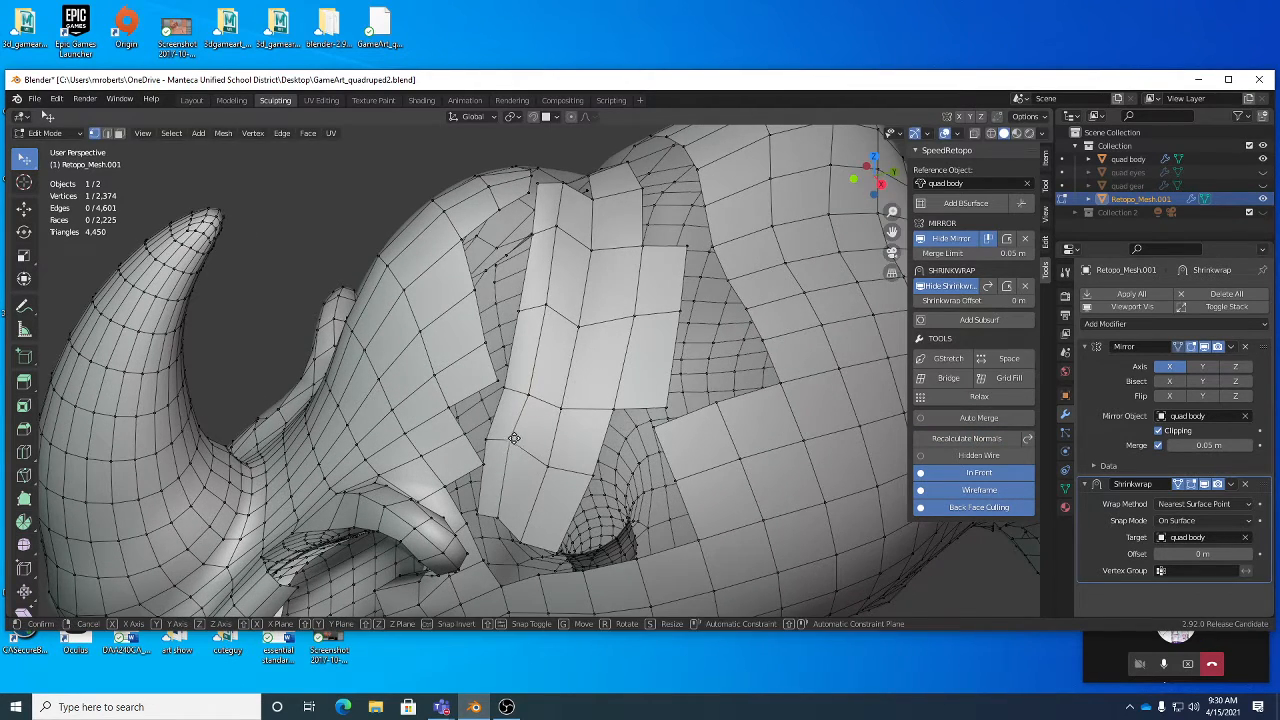
{"action": "left_click", "coordinate": [474, 466]}
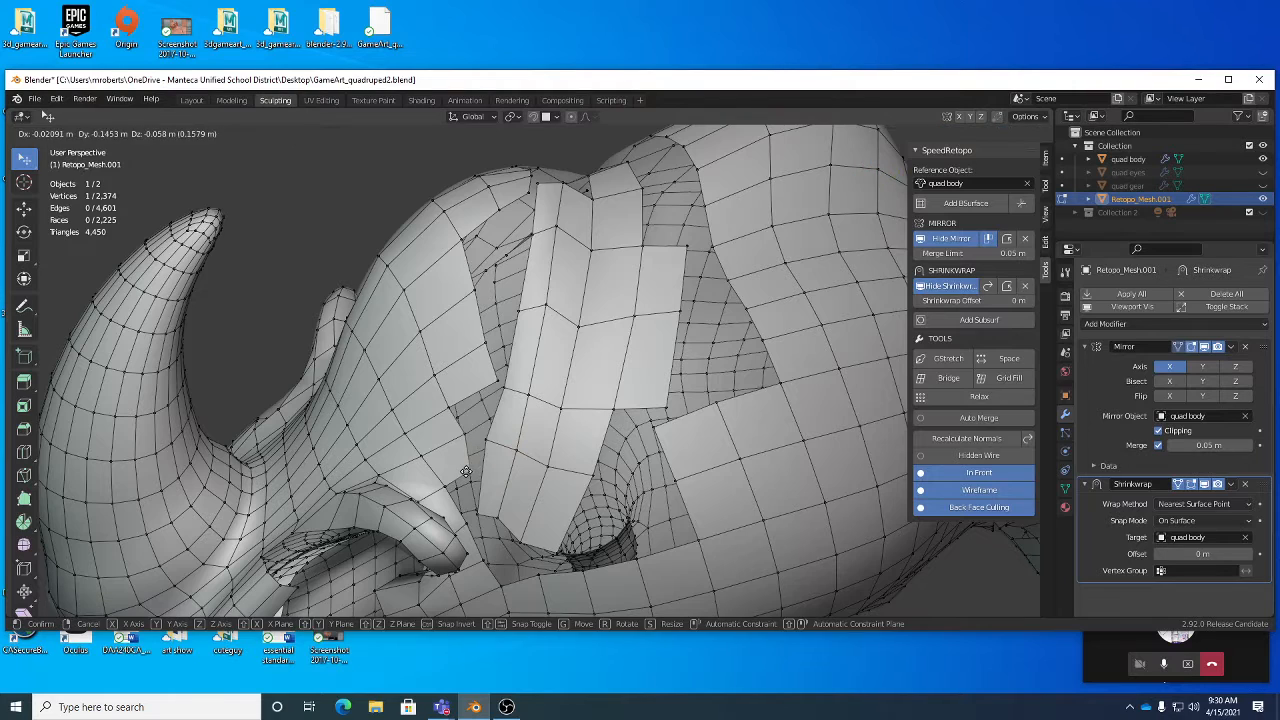
Move the vertices at the new strip's lower end and along its head-side edge to even out its outline.
{"action": "middle_click_drag", "start_coordinate": [507, 527], "coordinate": [485, 505]}
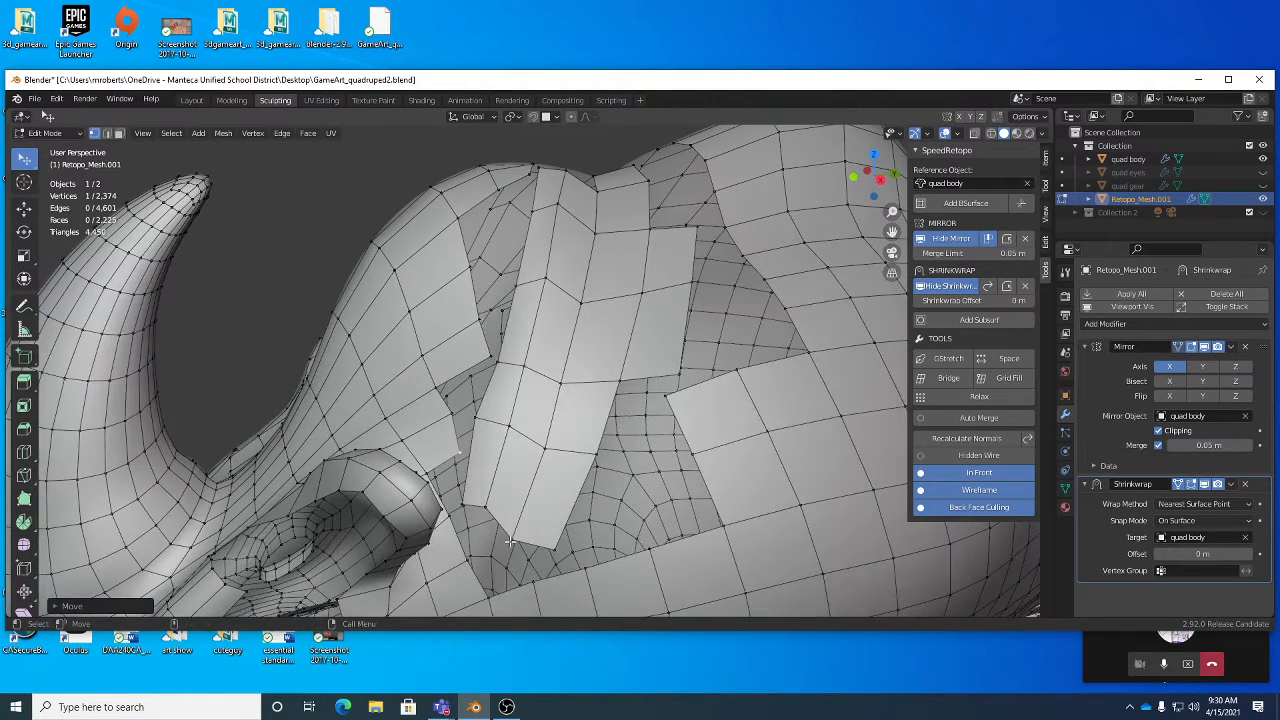
{"action": "key", "text": "g"}
{"action": "left_click", "coordinate": [527, 537]}
{"action": "left_click_drag", "start_coordinate": [554, 548], "coordinate": [551, 535]}
{"action": "left_click_drag", "start_coordinate": [486, 507], "coordinate": [488, 512]}
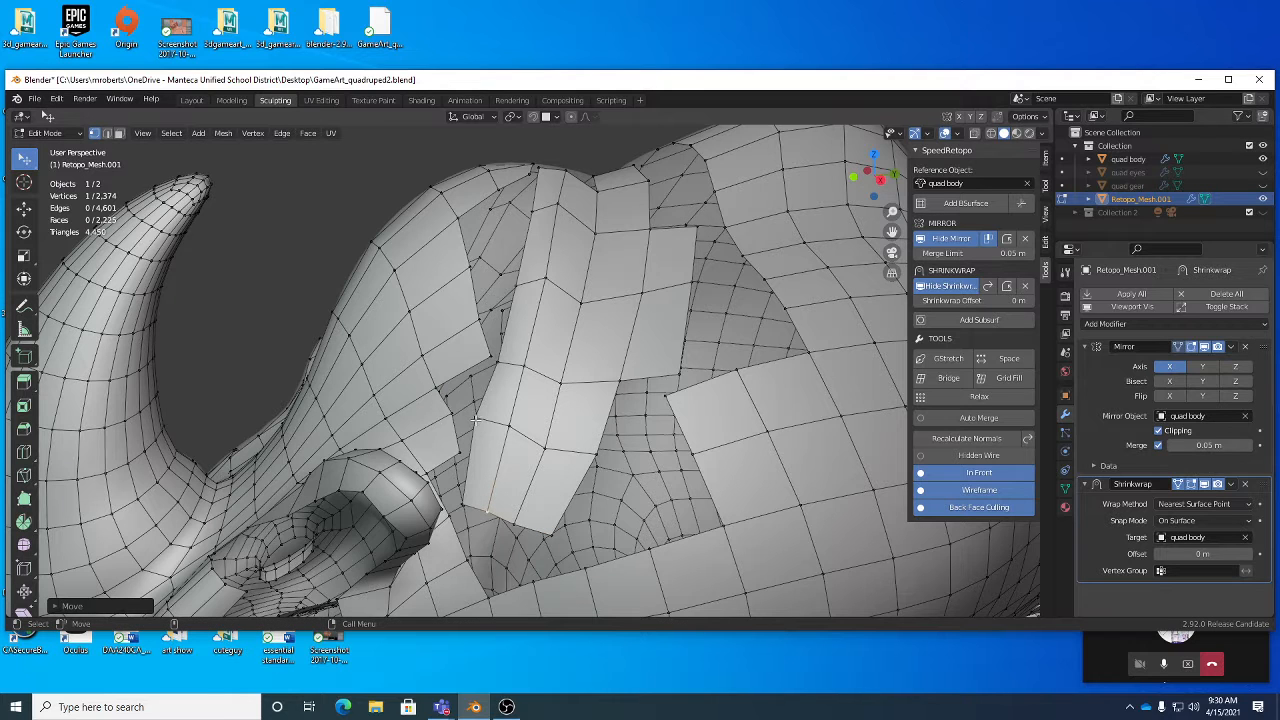
{"action": "left_click_drag", "start_coordinate": [475, 421], "coordinate": [478, 421]}
Move the edge at the upper end of the new strip to level it with the neighbouring faces.
{"action": "middle_click_drag", "start_coordinate": [509, 339], "coordinate": [534, 290]}
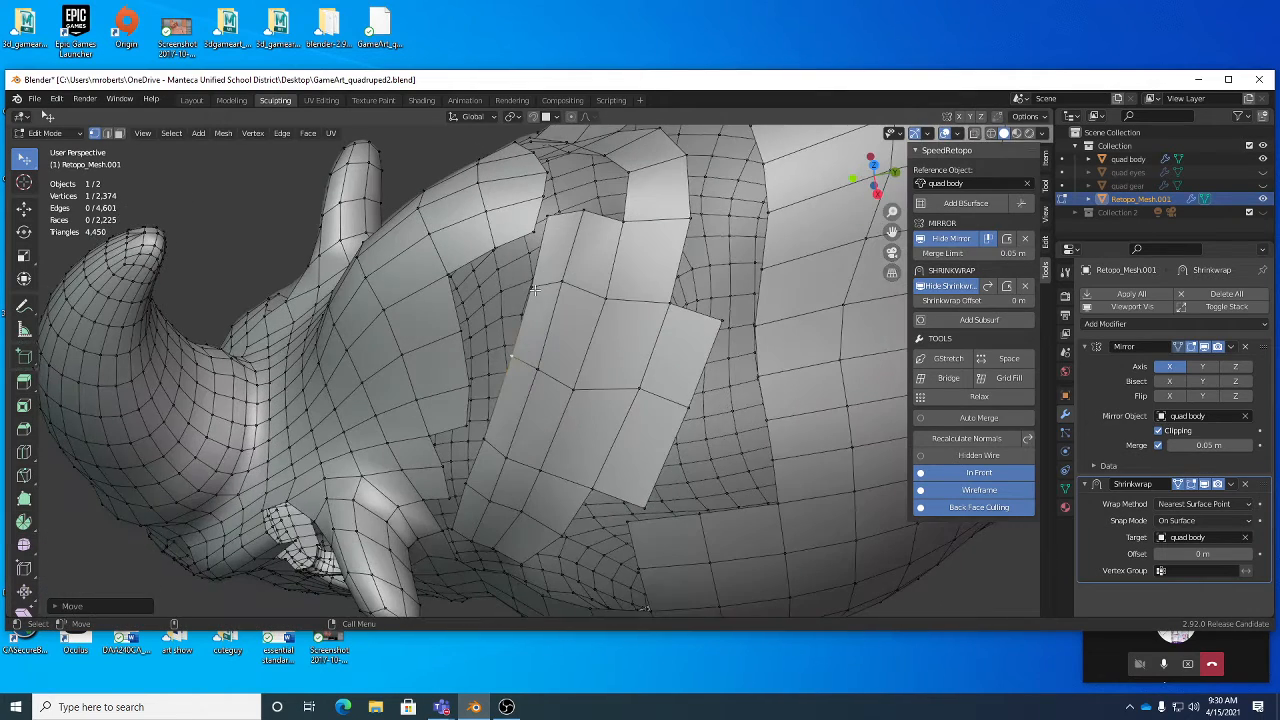
{"action": "left_click", "coordinate": [574, 212], "text": "shift"}
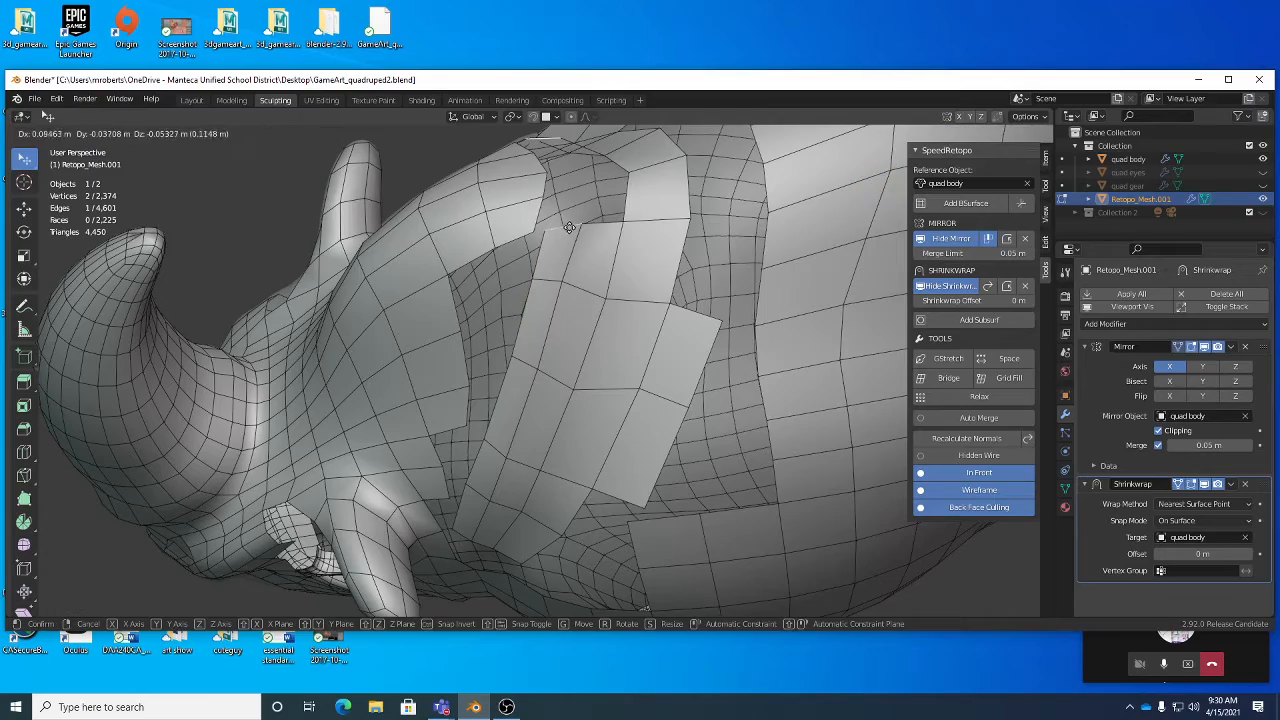
{"action": "middle_click_drag", "start_coordinate": [574, 212], "coordinate": [585, 290]}
{"action": "key", "text": "g"}
{"action": "left_click", "coordinate": [589, 287]}
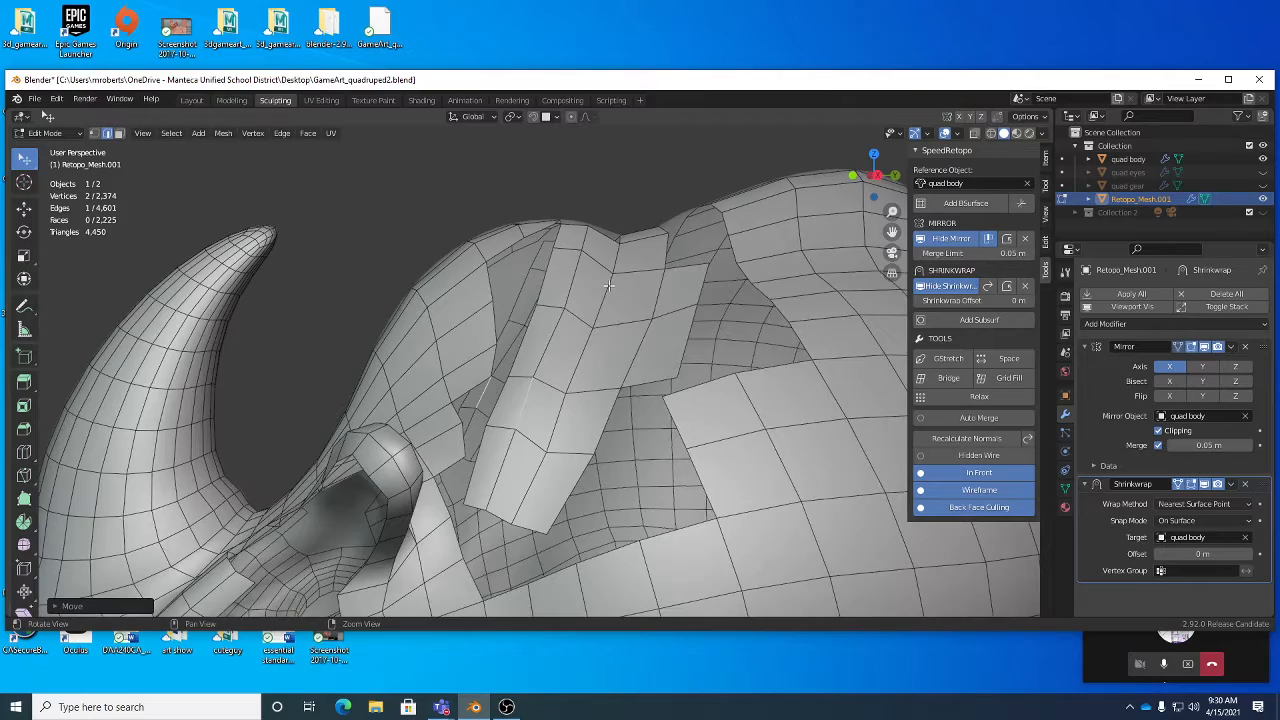
Add a lengthwise loop cut through the neck strip from its upper to its lower end.
{"action": "key", "text": "alt+c"}
{"action": "left_click", "coordinate": [599, 269]}
{"action": "mouse_move", "coordinate": [619, 305]}
{"action": "left_mouse_down", "text": "alt"}
{"action": "mouse_move", "coordinate": [628, 265]}
{"action": "mouse_move", "coordinate": [622, 330]}
{"action": "left_mouse_up", "text": "alt"}
{"action": "key", "text": "q"}
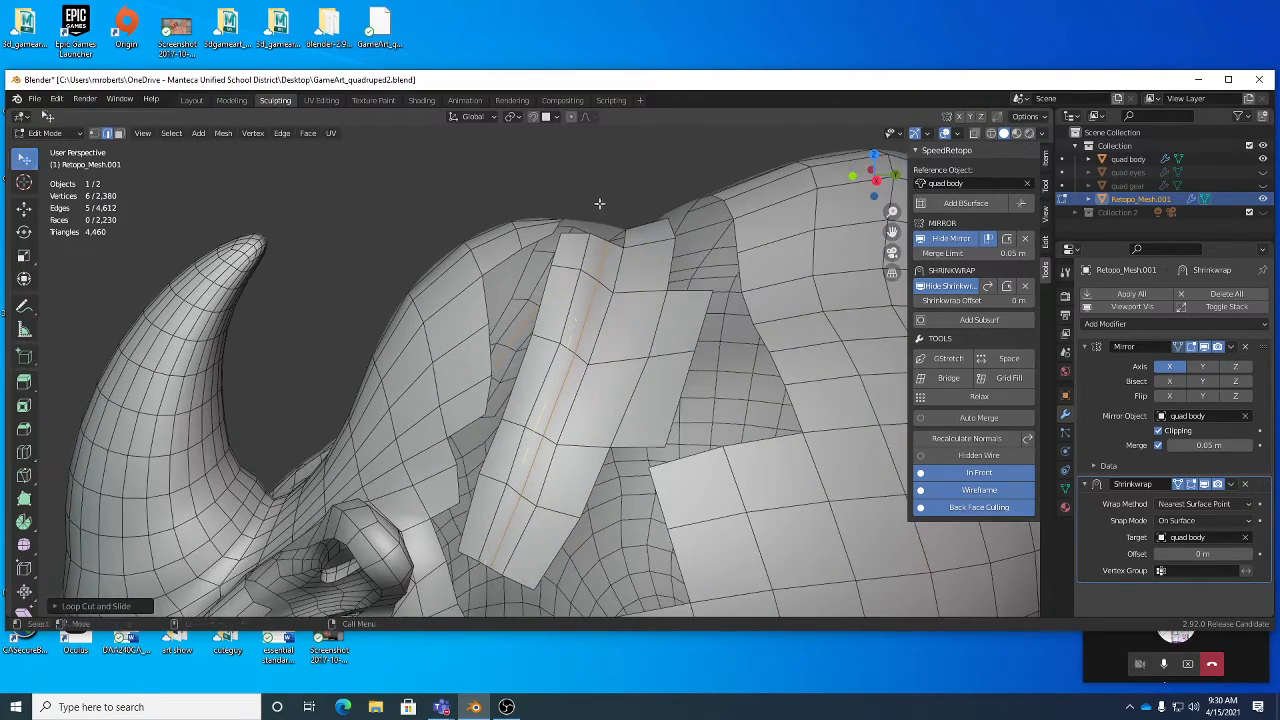
Check the neck strip against the whole creature and save the file.
{"action": "left_click", "coordinate": [640, 223]}
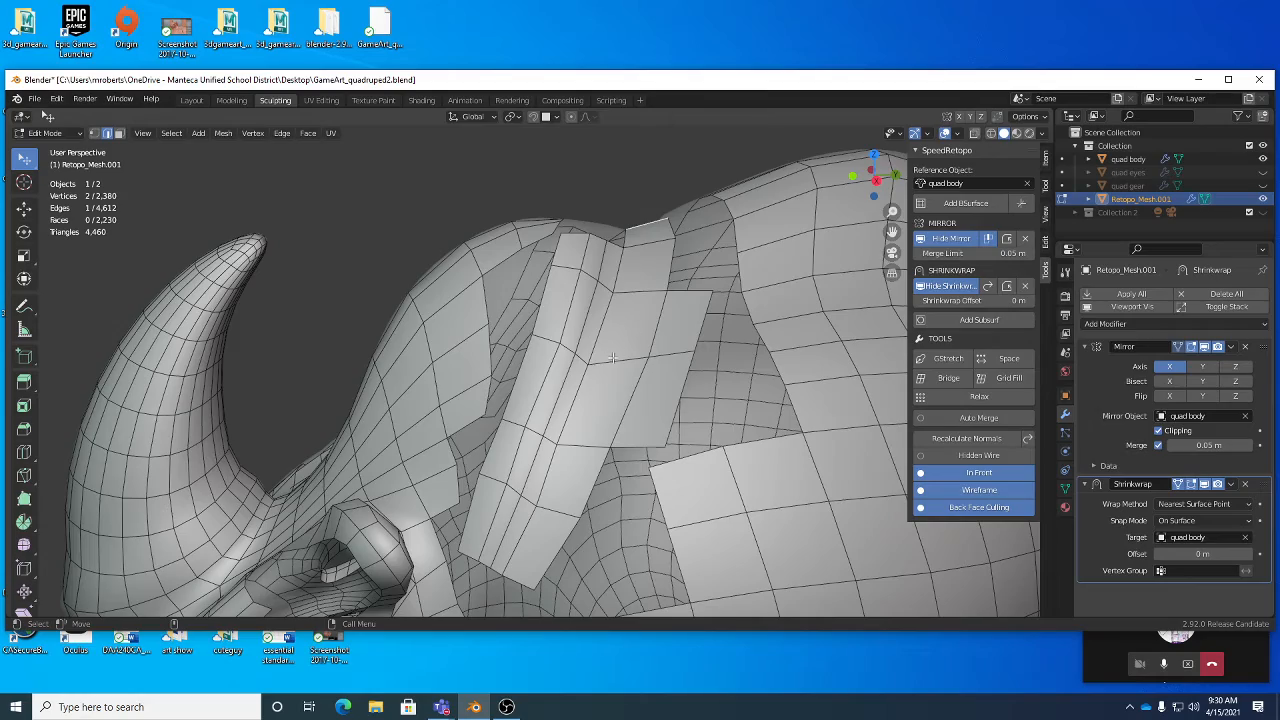
{"action": "left_click_drag", "start_coordinate": [612, 358], "coordinate": [548, 288], "text": "alt"}
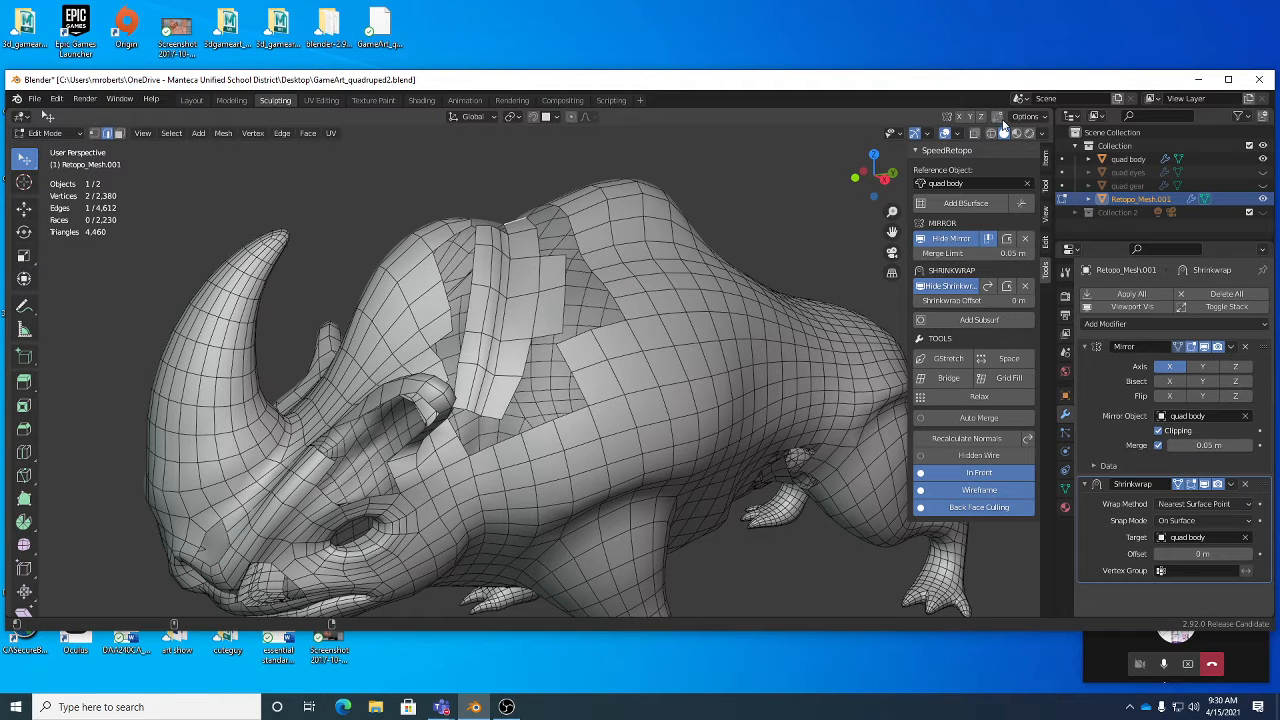
{"action": "left_click_drag", "start_coordinate": [536, 328], "coordinate": [520, 337], "text": "alt"}
{"action": "key", "text": "ctrl+s"}
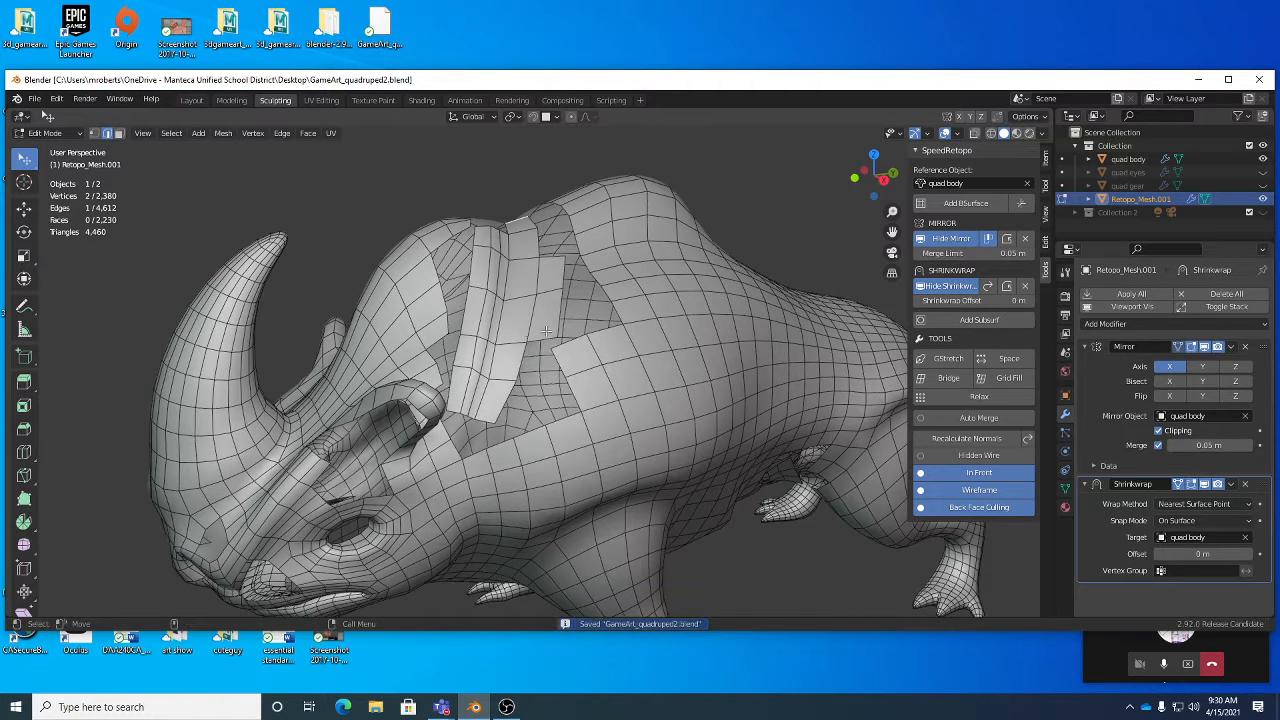
Leave Edit Mode, show and select the quad gear object, and hide Retopo_Mesh.001.
{"action": "key", "text": "Tab"}
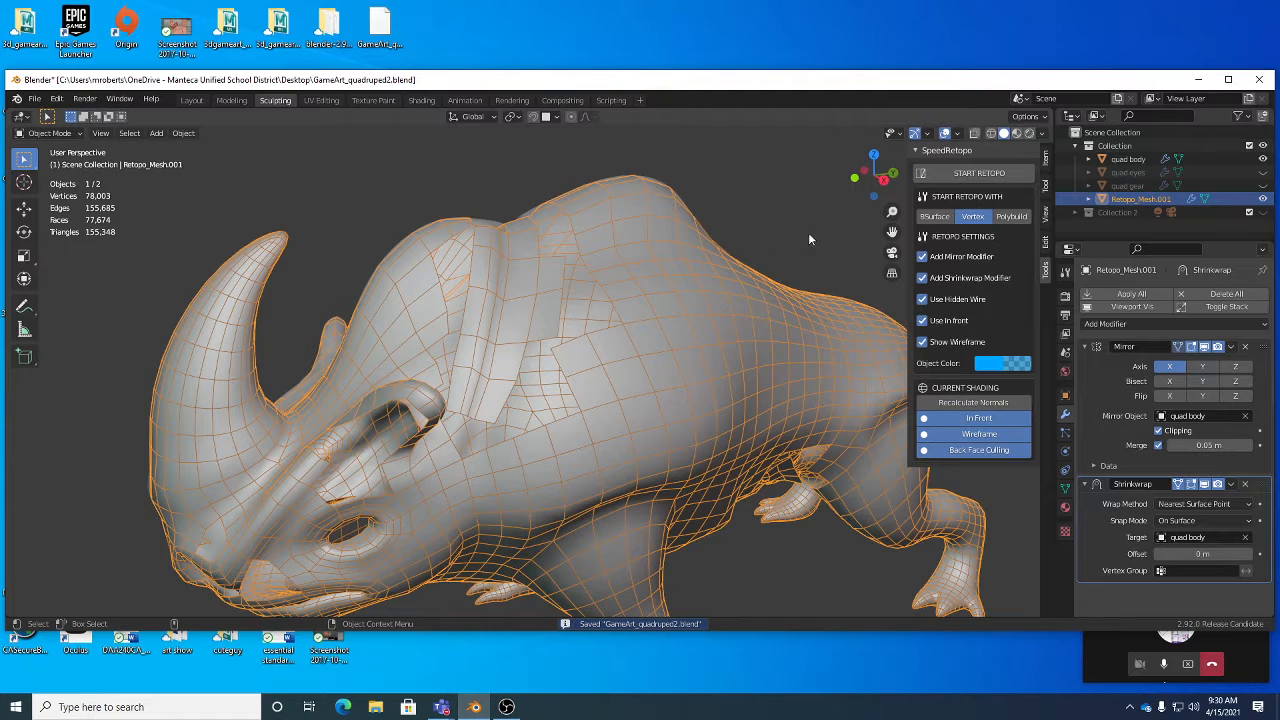
{"action": "left_click", "coordinate": [1262, 185]}
{"action": "left_click", "coordinate": [1140, 185]}
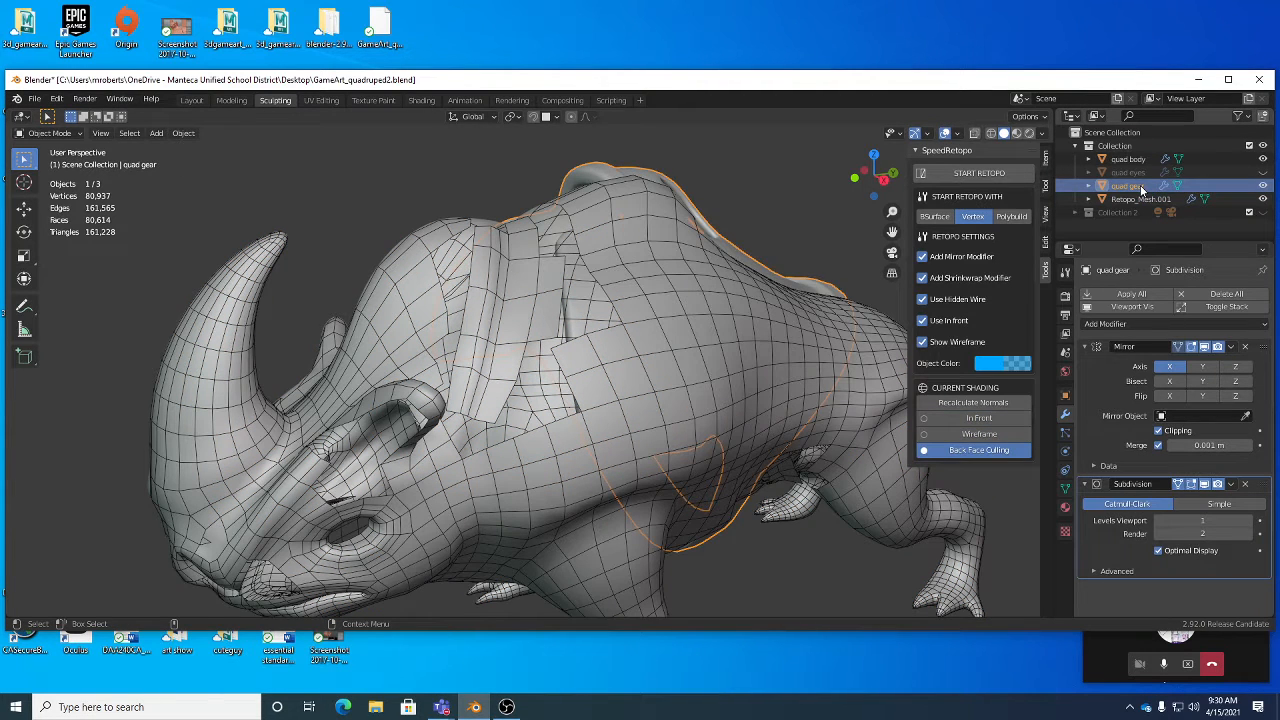
{"action": "left_click", "coordinate": [1262, 199]}
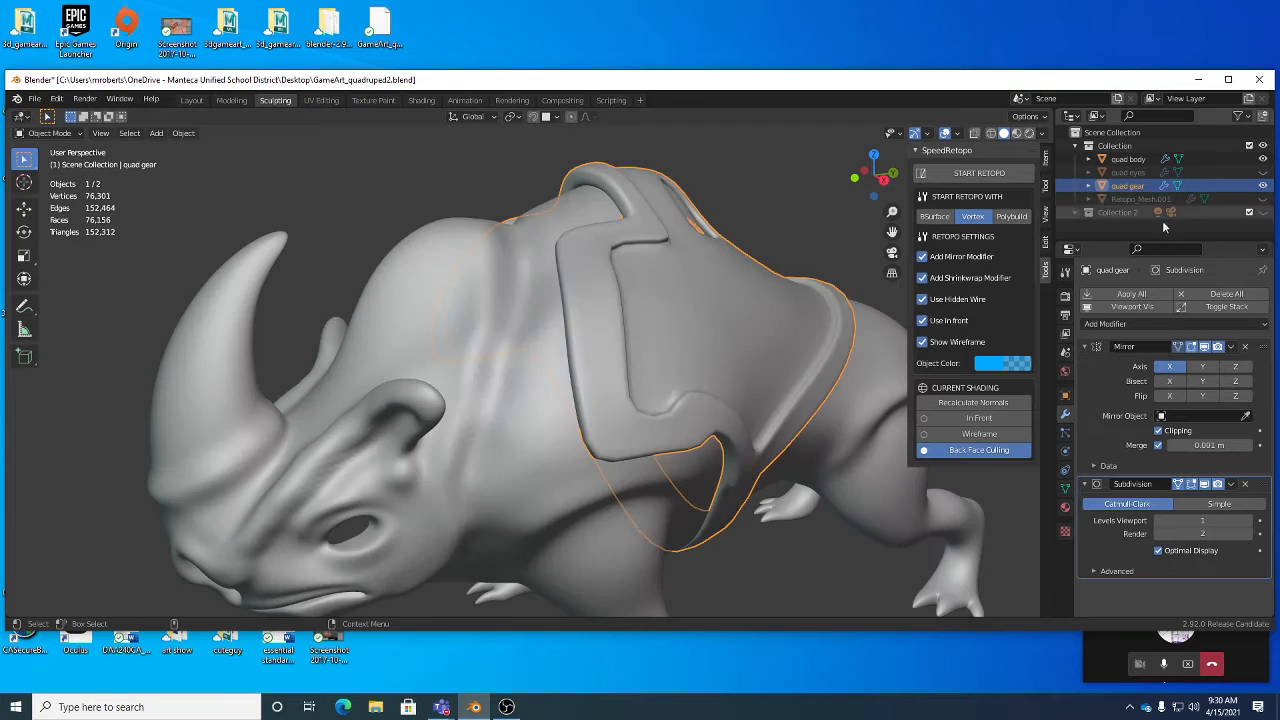
Enter Edit Mode on quad gear and dissolve the edge loop running along the inner groove of its raised border.
{"action": "middle_click_drag", "start_coordinate": [700, 258], "coordinate": [532, 342]}
{"action": "key", "text": "Tab"}
{"action": "scroll", "coordinate": [490, 258], "scroll_direction": "up", "scroll_amount": 2}
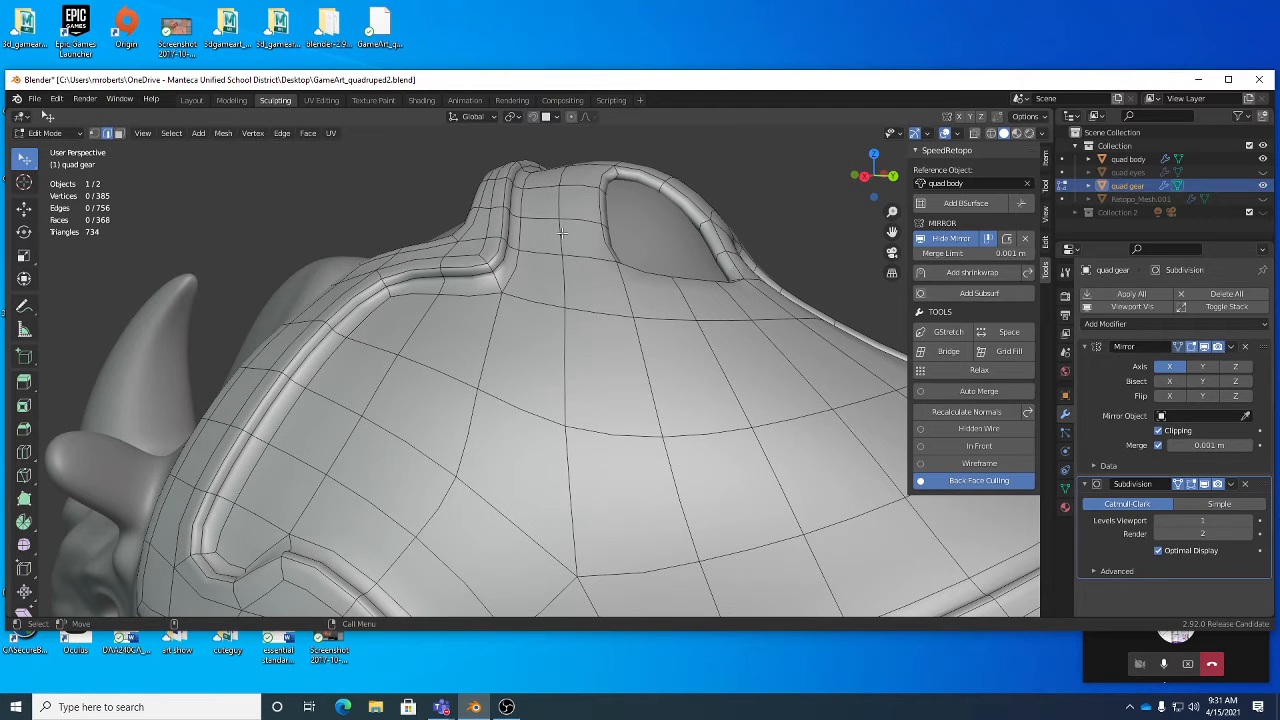
{"action": "middle_click_drag", "start_coordinate": [562, 232], "coordinate": [481, 258]}
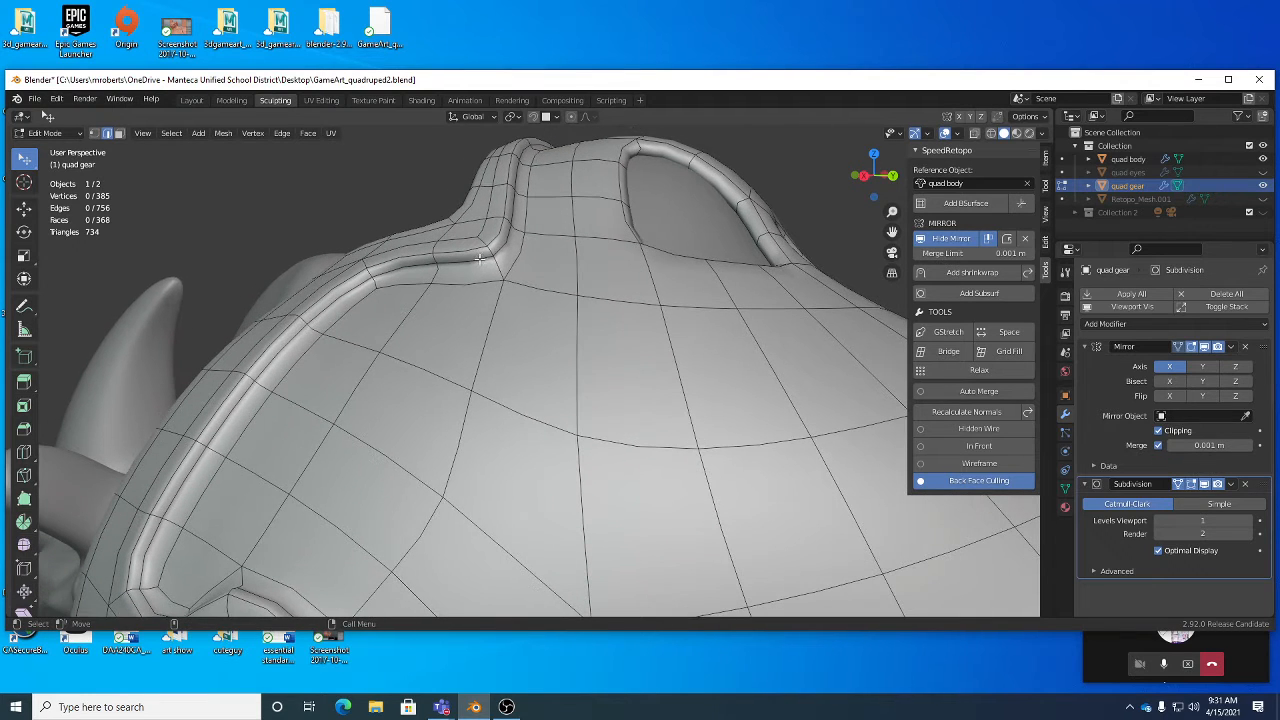
{"action": "left_click", "coordinate": [479, 258], "text": "alt"}
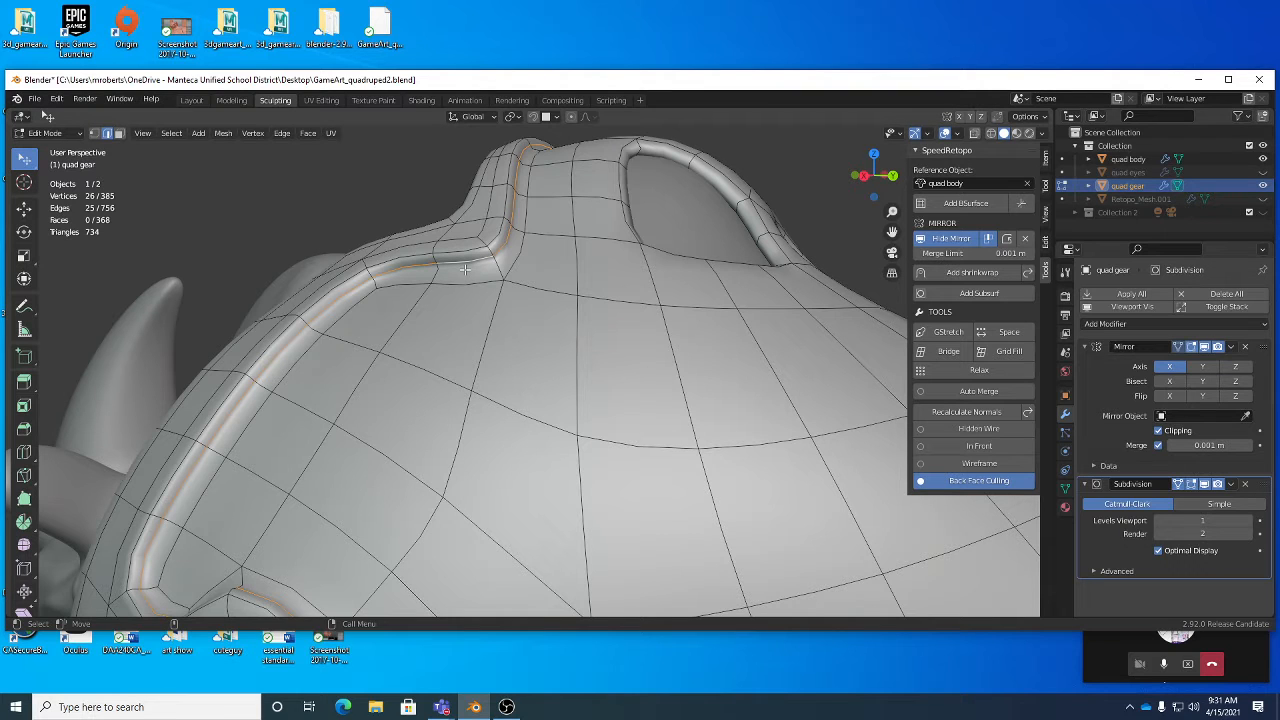
{"action": "right_click", "coordinate": [486, 268]}
{"action": "left_click", "coordinate": [505, 271]}
{"action": "key", "text": "x"}
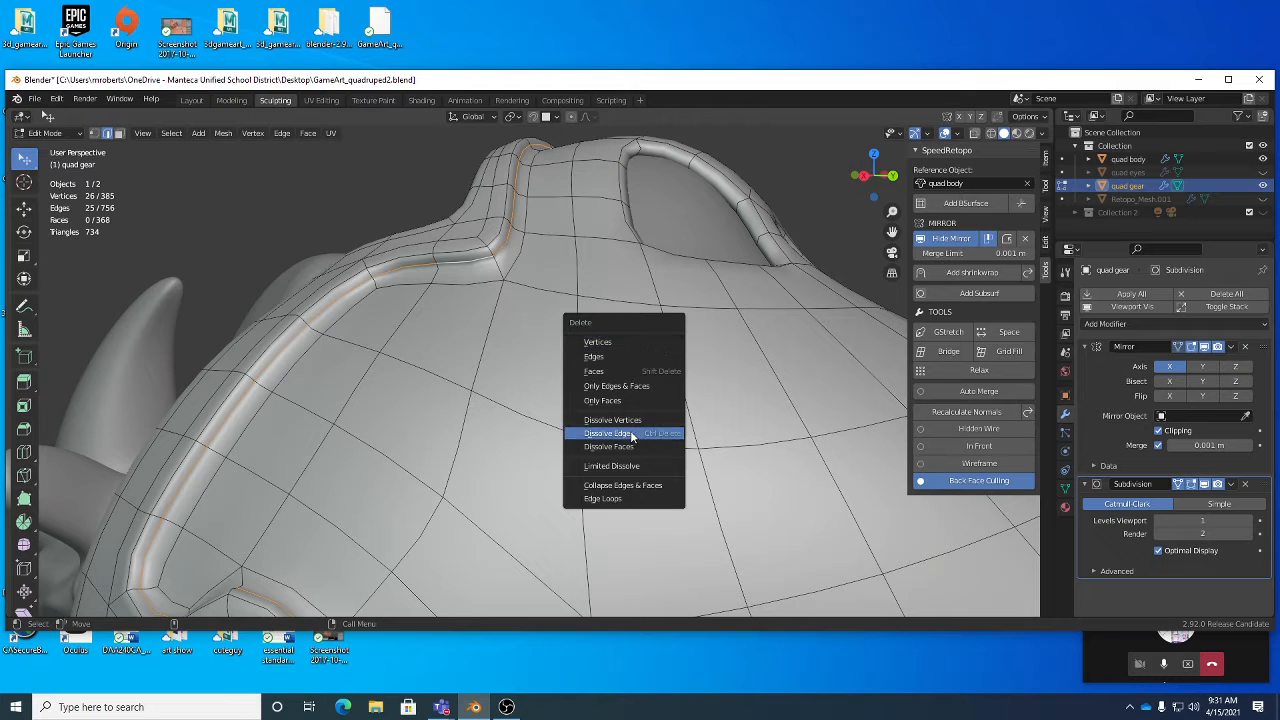
{"action": "left_click", "coordinate": [632, 435]}
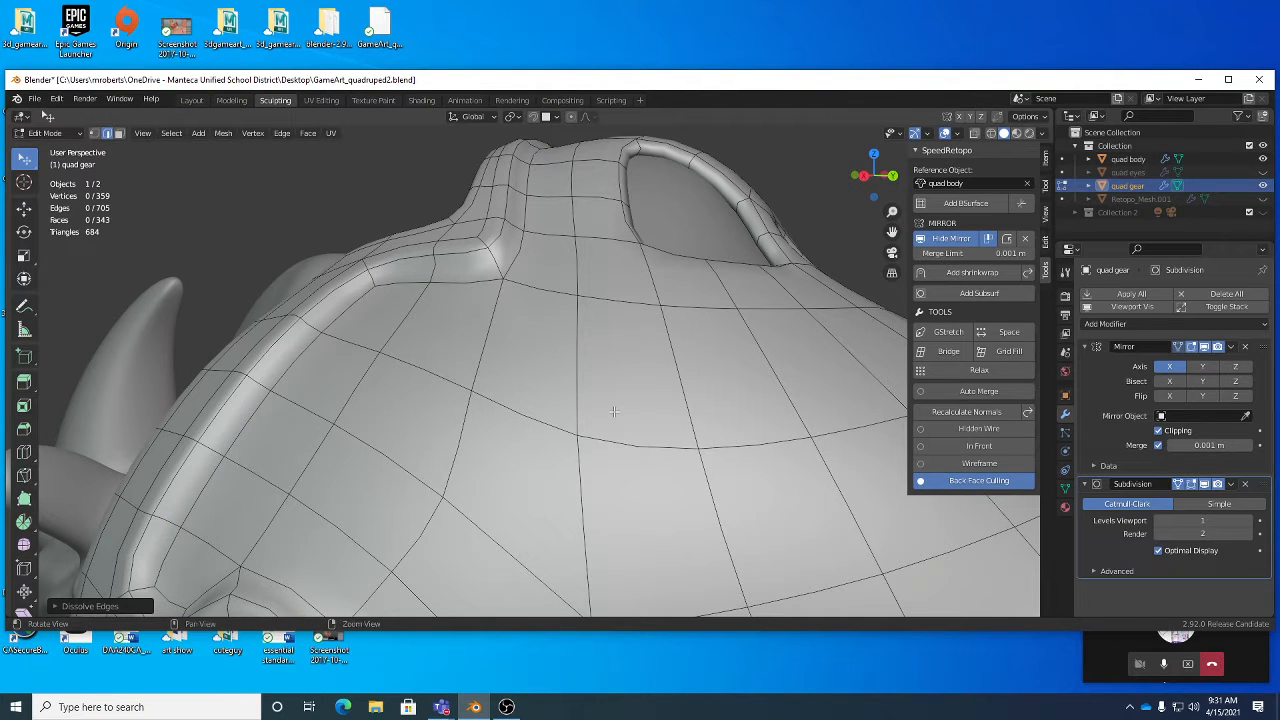
Try a loop cut along the inner groove of the gear's raised border and undo it.
{"action": "key", "text": "ctrl+r"}
{"action": "left_click", "coordinate": [489, 258]}
{"action": "left_click", "coordinate": [493, 262]}
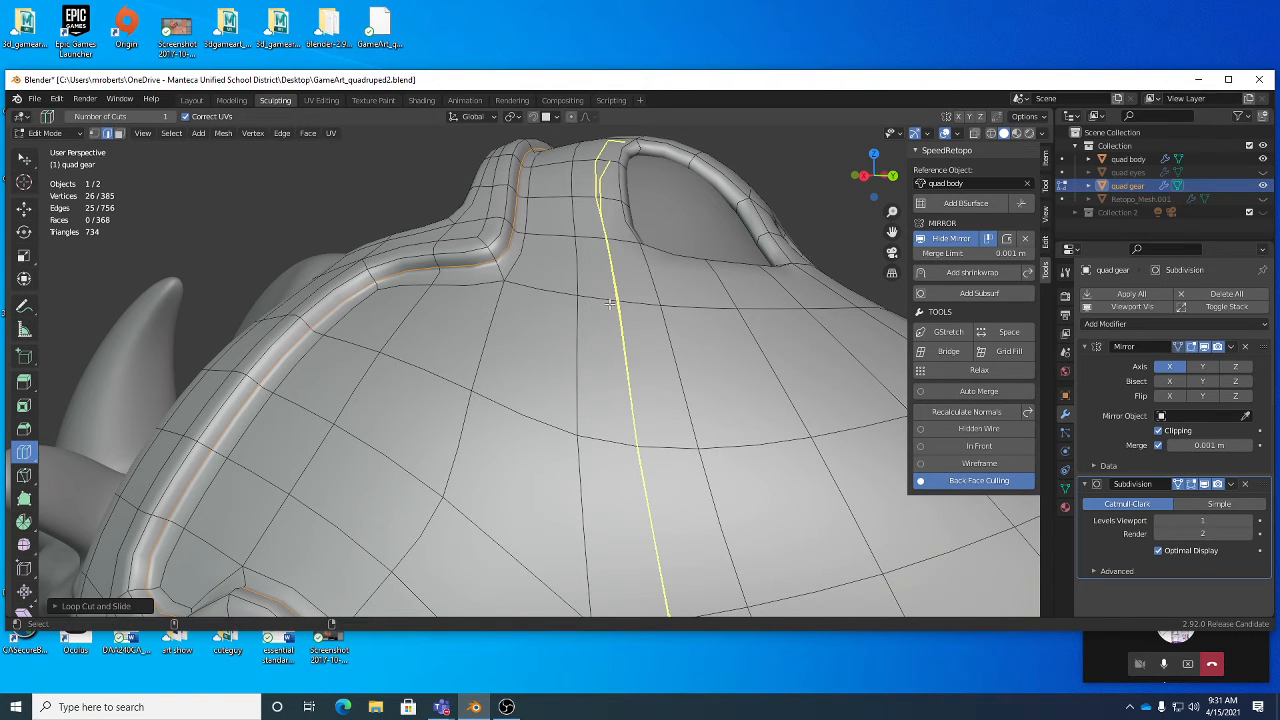
{"action": "key", "text": "ctrl+z"}
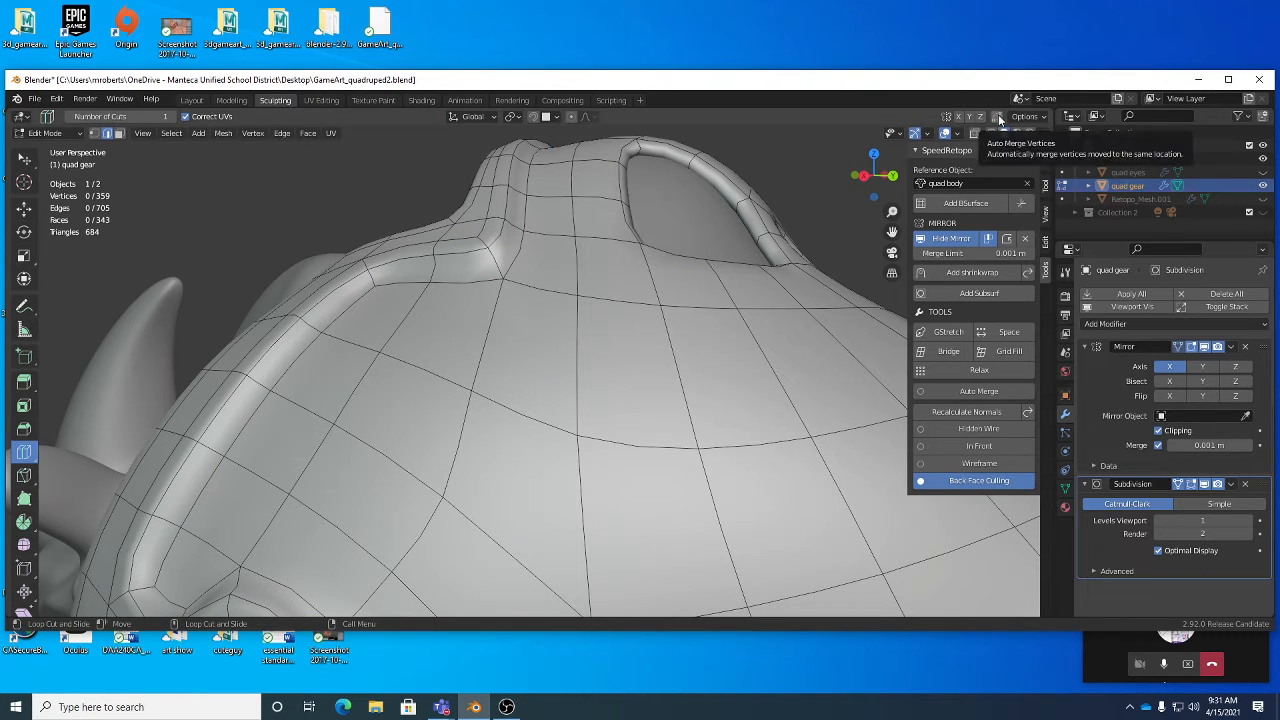
Try the border groove loop cut with Auto Merge enabled, undo it, and disable Auto Merge.
{"action": "left_click", "coordinate": [997, 118]}
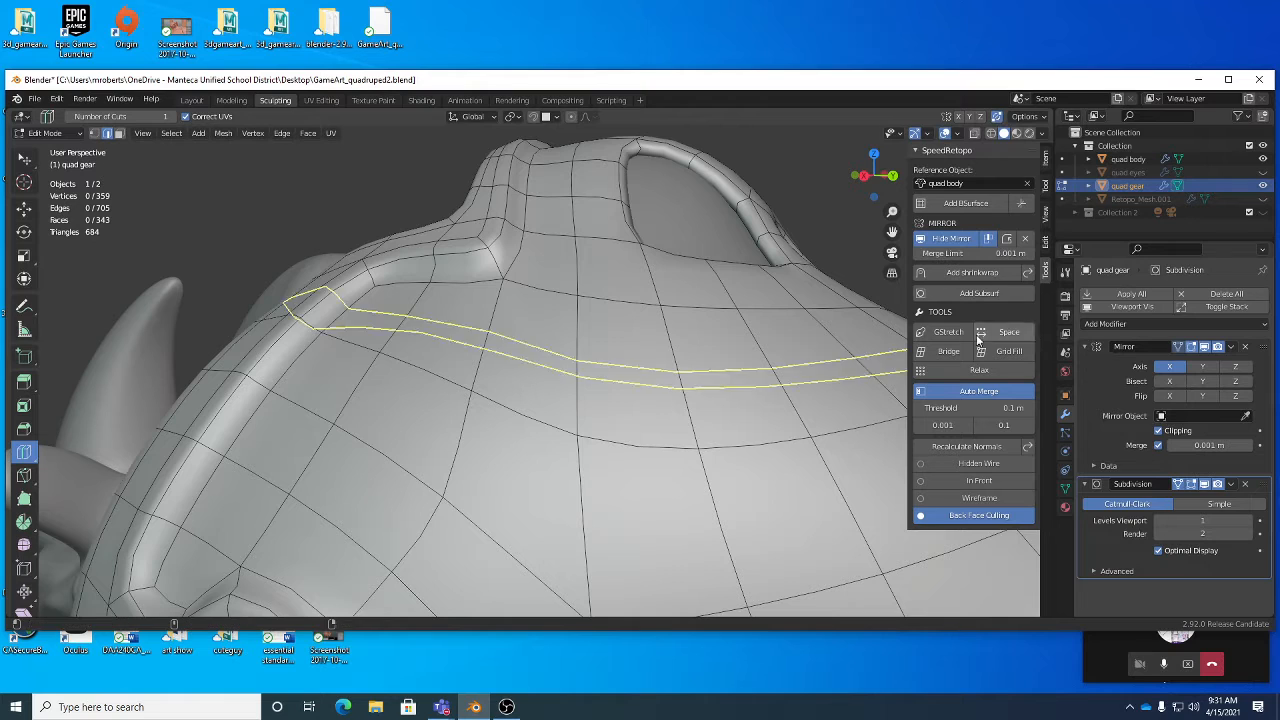
{"action": "left_click", "coordinate": [498, 259]}
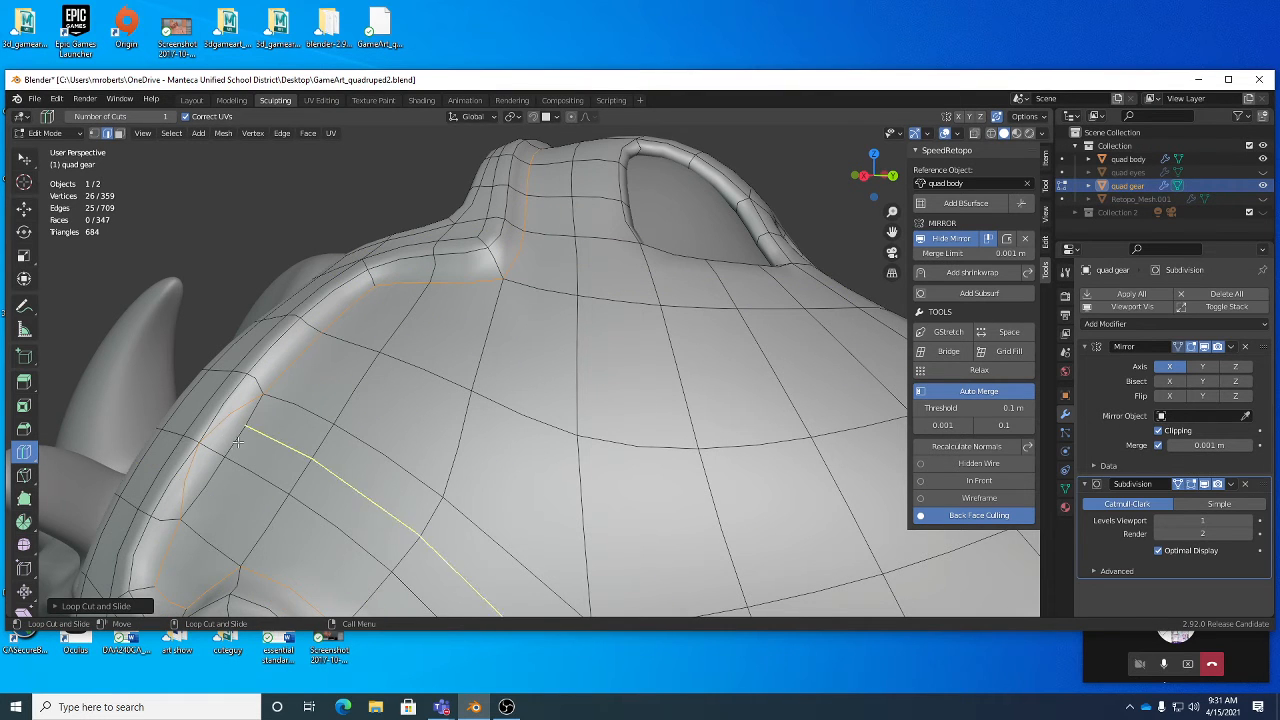
{"action": "key", "text": "alt+a"}
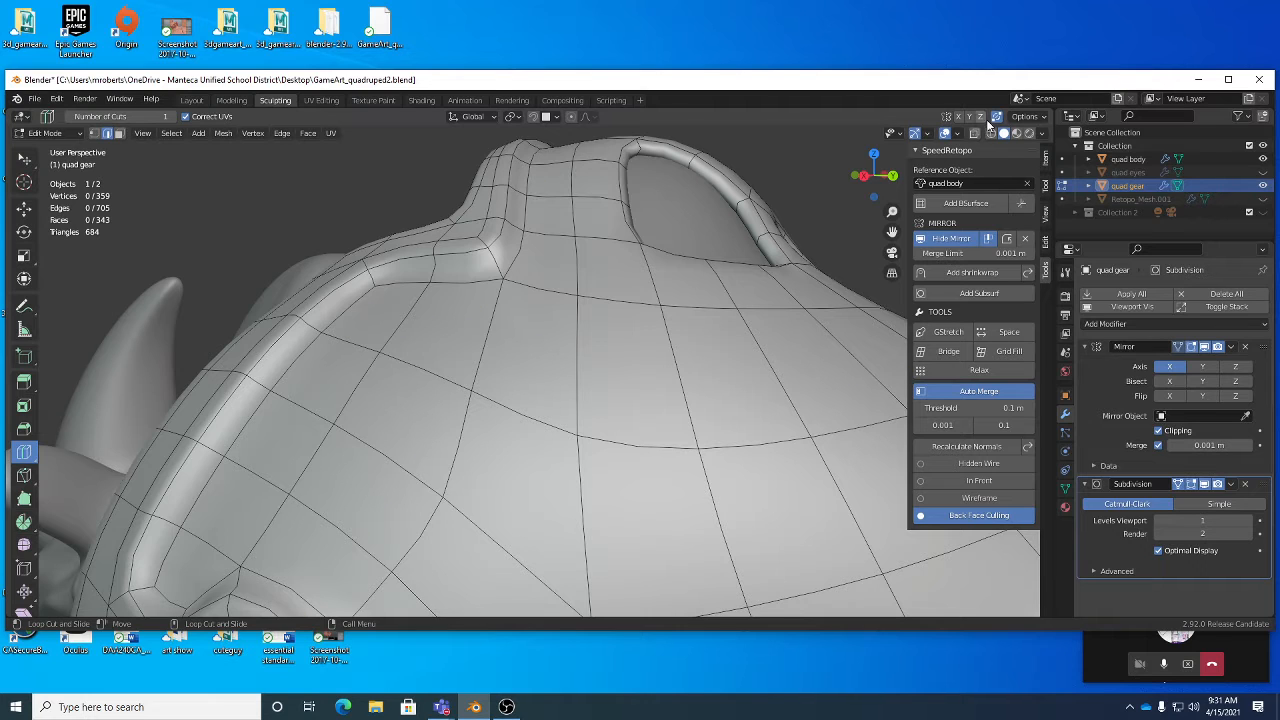
{"action": "left_click", "coordinate": [998, 117]}
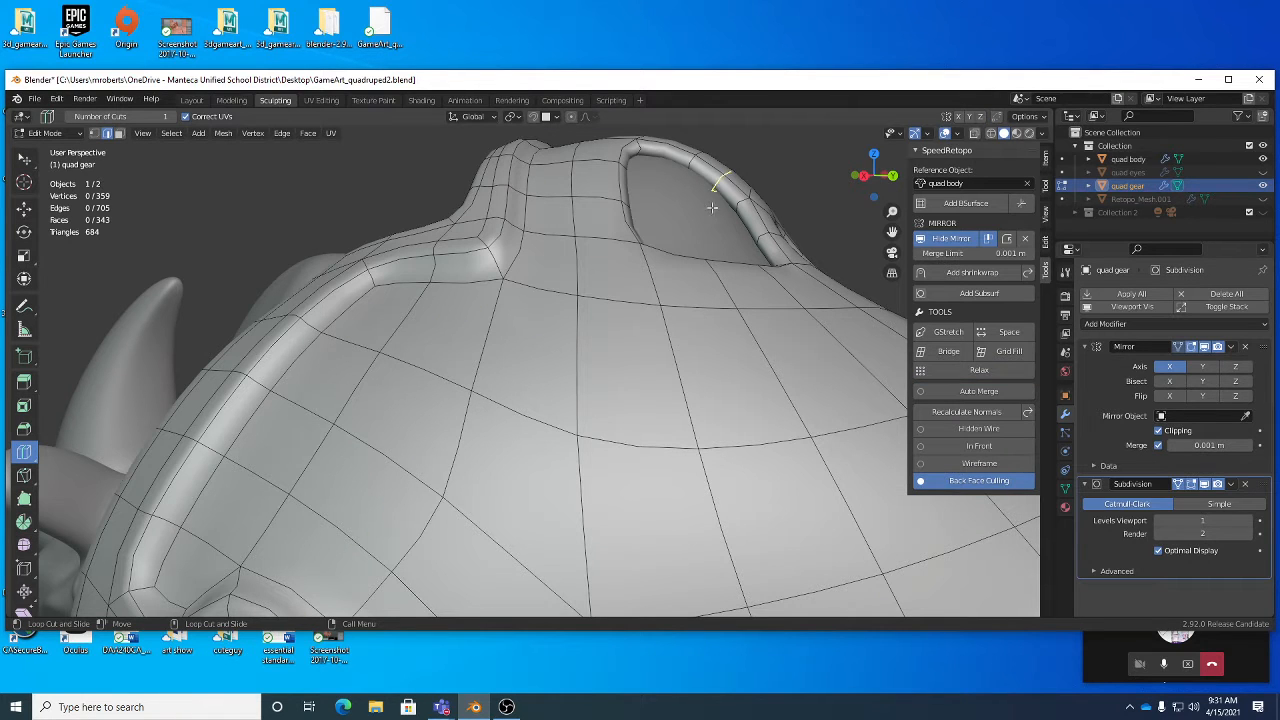
Add a loop cut along the inner groove of the gear's raised border with Auto Merge off, and inspect the gear.
{"action": "left_click", "coordinate": [490, 259]}
{"action": "middle_click_drag", "start_coordinate": [490, 259], "coordinate": [525, 273]}
{"action": "key", "text": "w"}
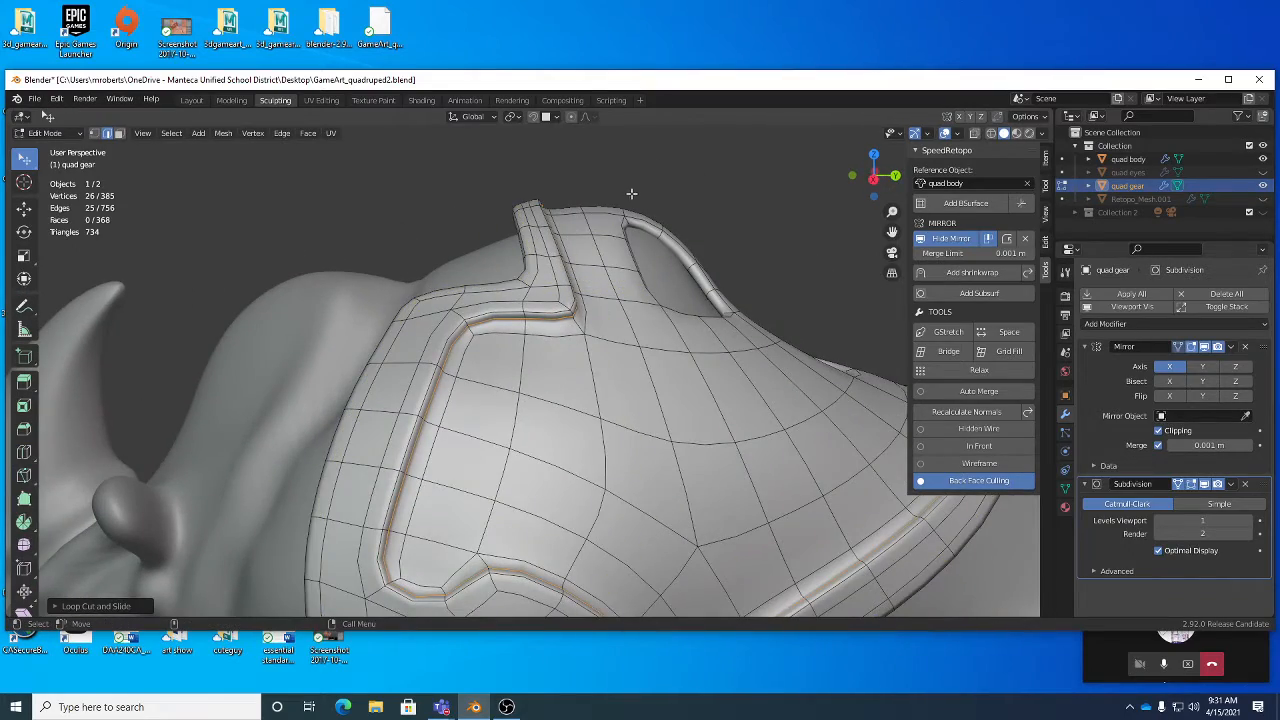
{"action": "left_click", "coordinate": [650, 194]}
{"action": "left_click_drag", "start_coordinate": [712, 285], "coordinate": [635, 303], "text": "alt"}
{"action": "left_click", "coordinate": [691, 217]}
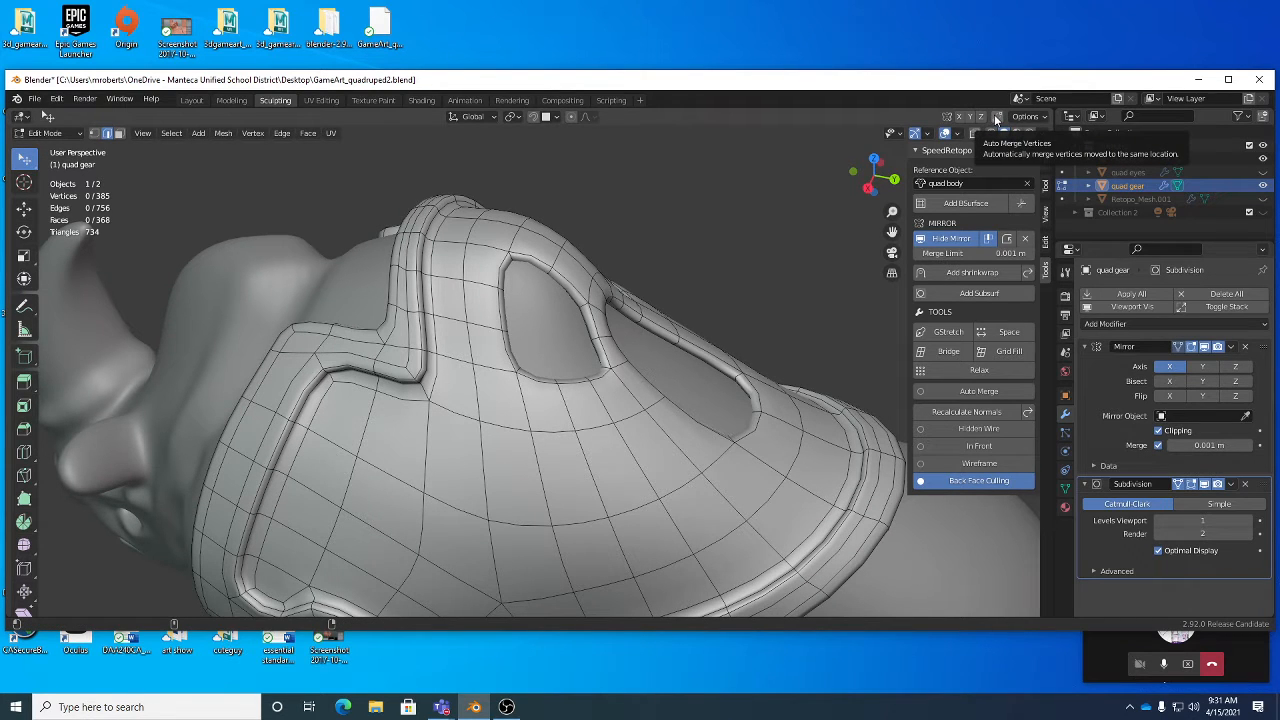
{"action": "scroll", "coordinate": [432, 380], "scroll_direction": "down", "scroll_amount": 3}
{"action": "middle_click_drag", "start_coordinate": [432, 380], "coordinate": [490, 259]}
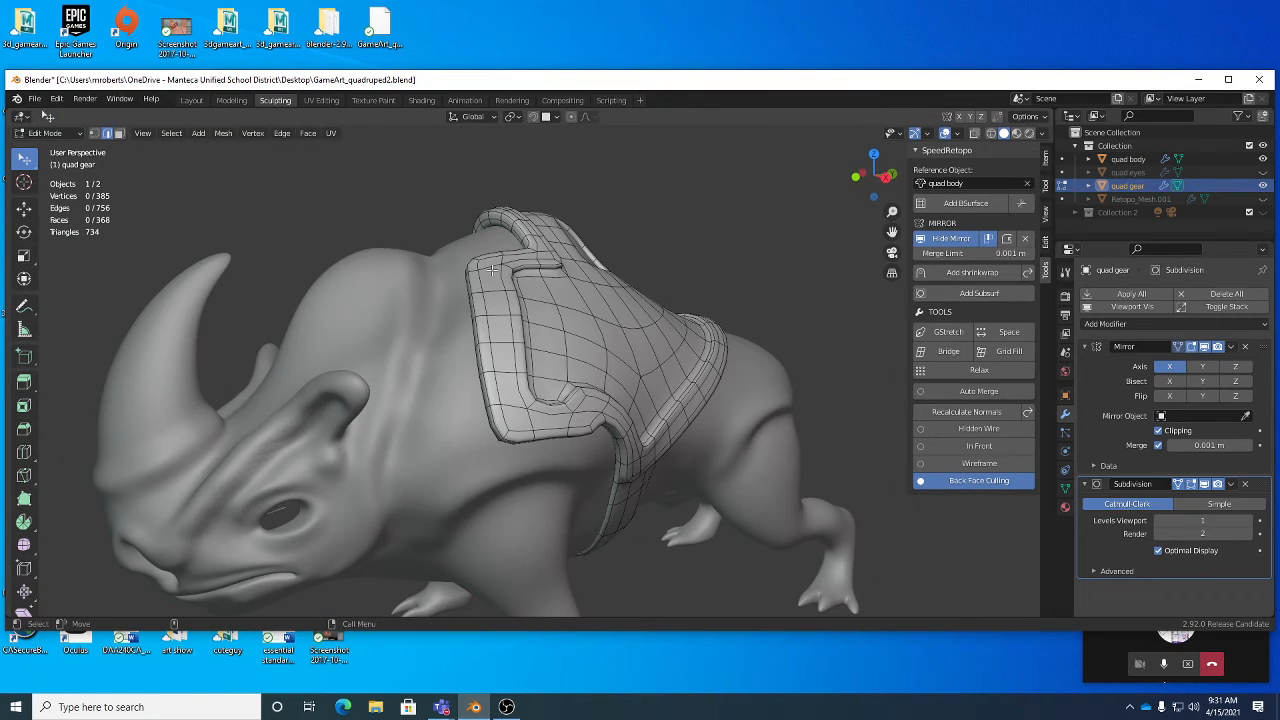
Leave Edit Mode on quad gear, show Retopo_Mesh.001 again and hide quad gear.
{"action": "key", "text": "Tab"}
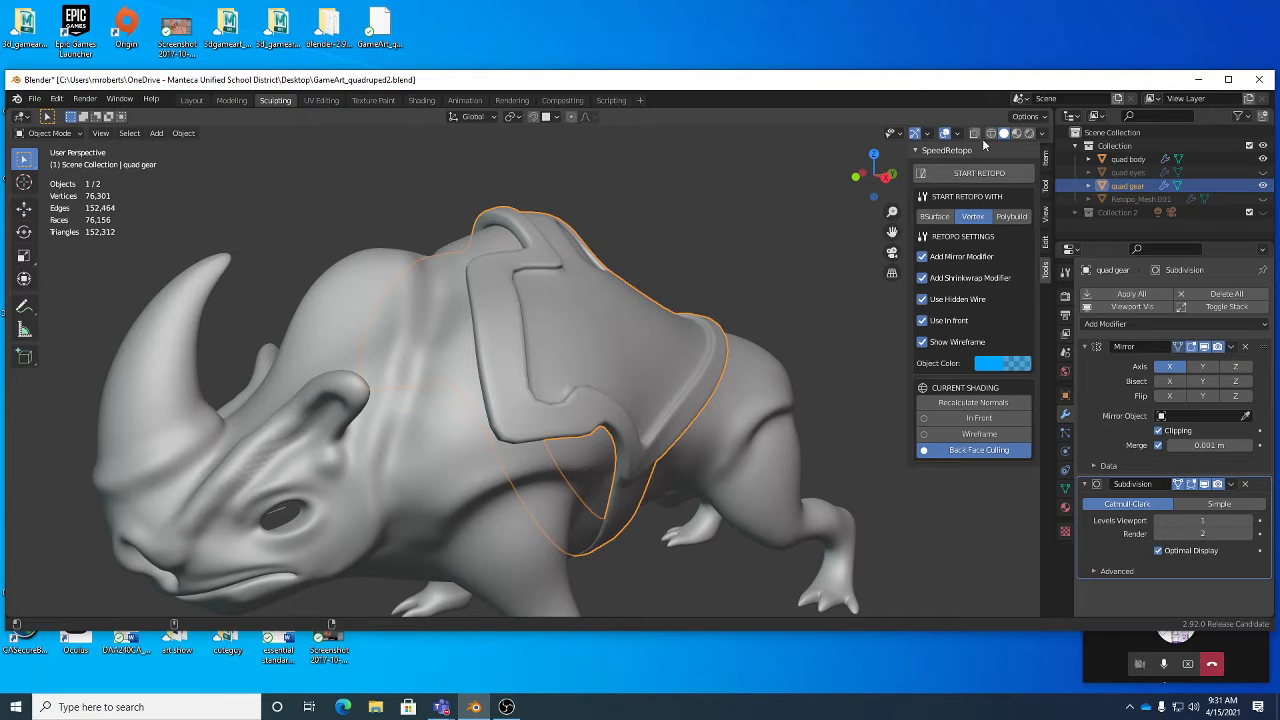
{"action": "left_click", "coordinate": [1152, 200]}
{"action": "left_click", "coordinate": [1263, 199]}
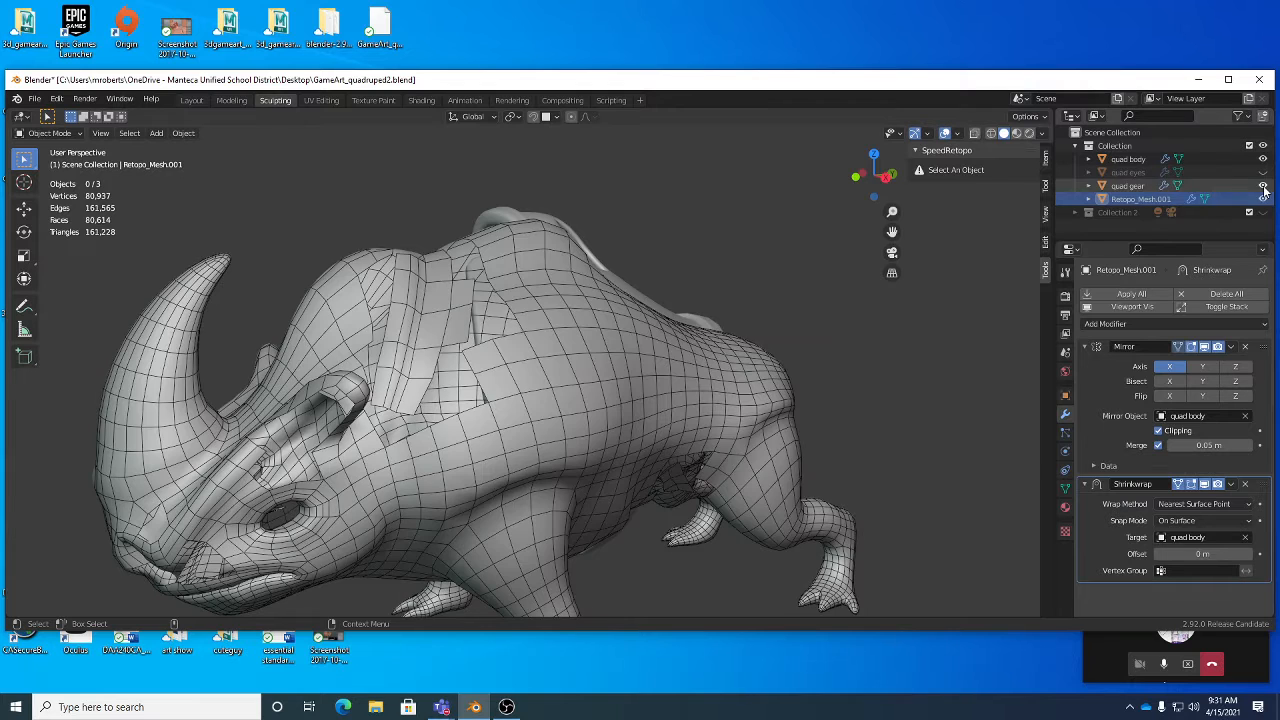
{"action": "left_click", "coordinate": [1263, 186]}
Select Retopo_Mesh.001 in Object Mode and enter Edit Mode on it so the SpeedRetopo tools are available.
{"action": "key", "text": "Tab"}
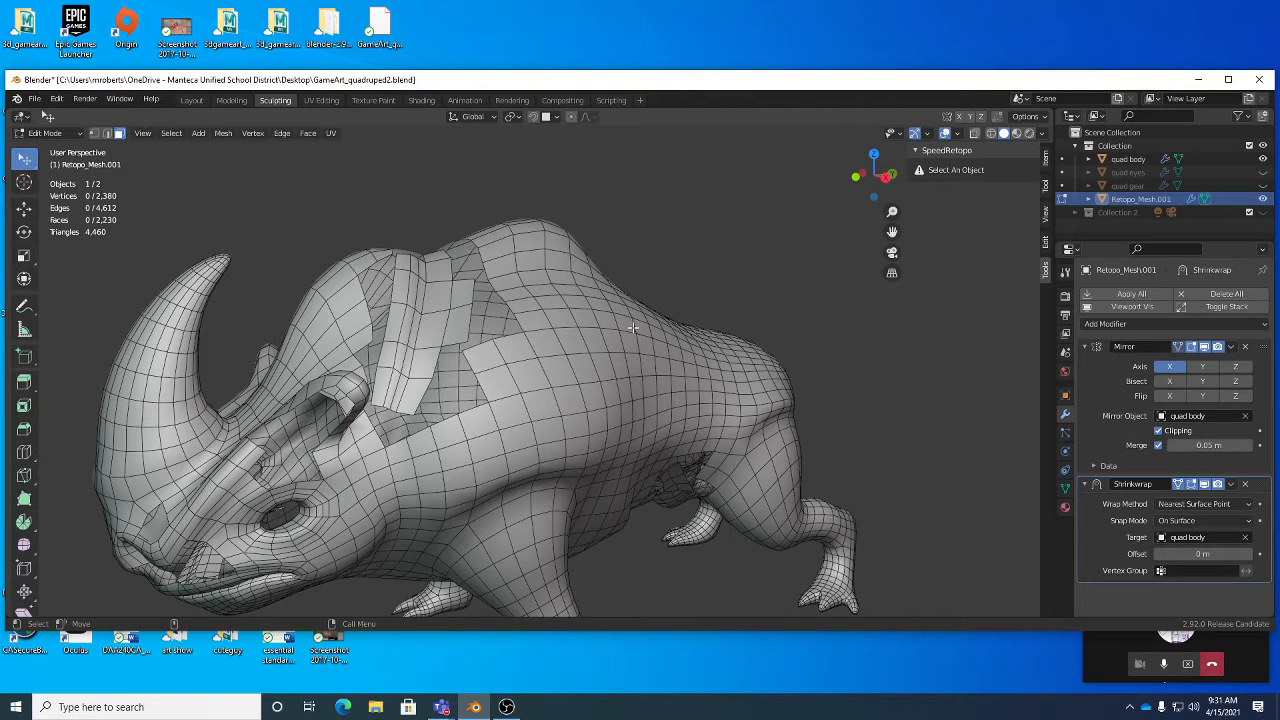
{"action": "middle_click_drag", "start_coordinate": [705, 290], "coordinate": [668, 288]}
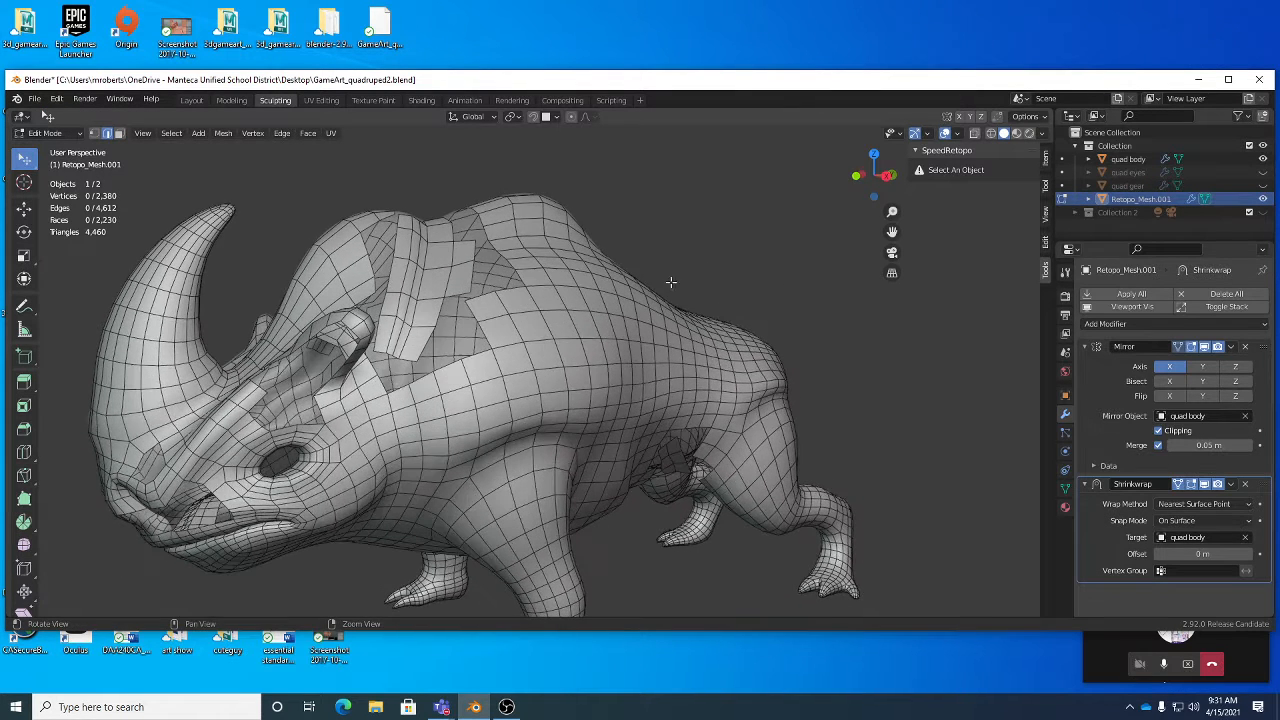
{"action": "key", "text": "Tab"}
{"action": "left_click", "coordinate": [655, 286]}
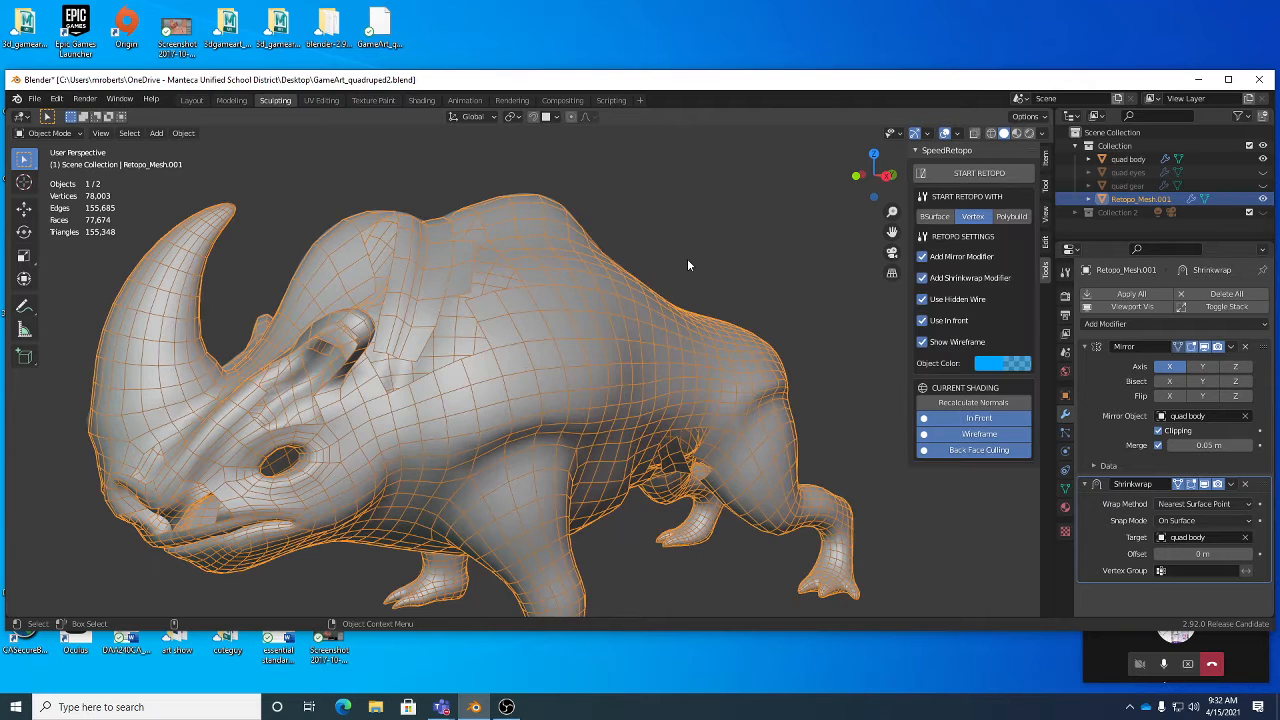
{"action": "key", "text": "Tab"}
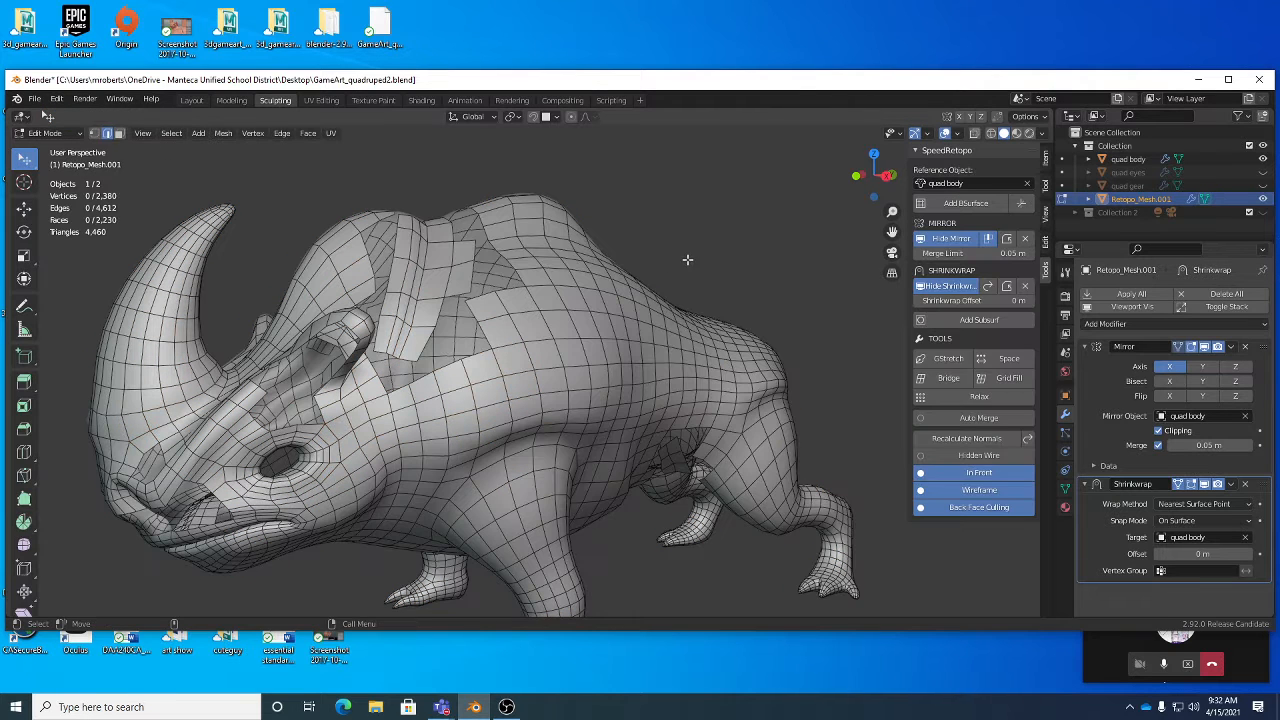
Toggle Auto Merge on and back off for the retopo mesh, and save the file.
{"action": "left_click", "coordinate": [982, 419]}
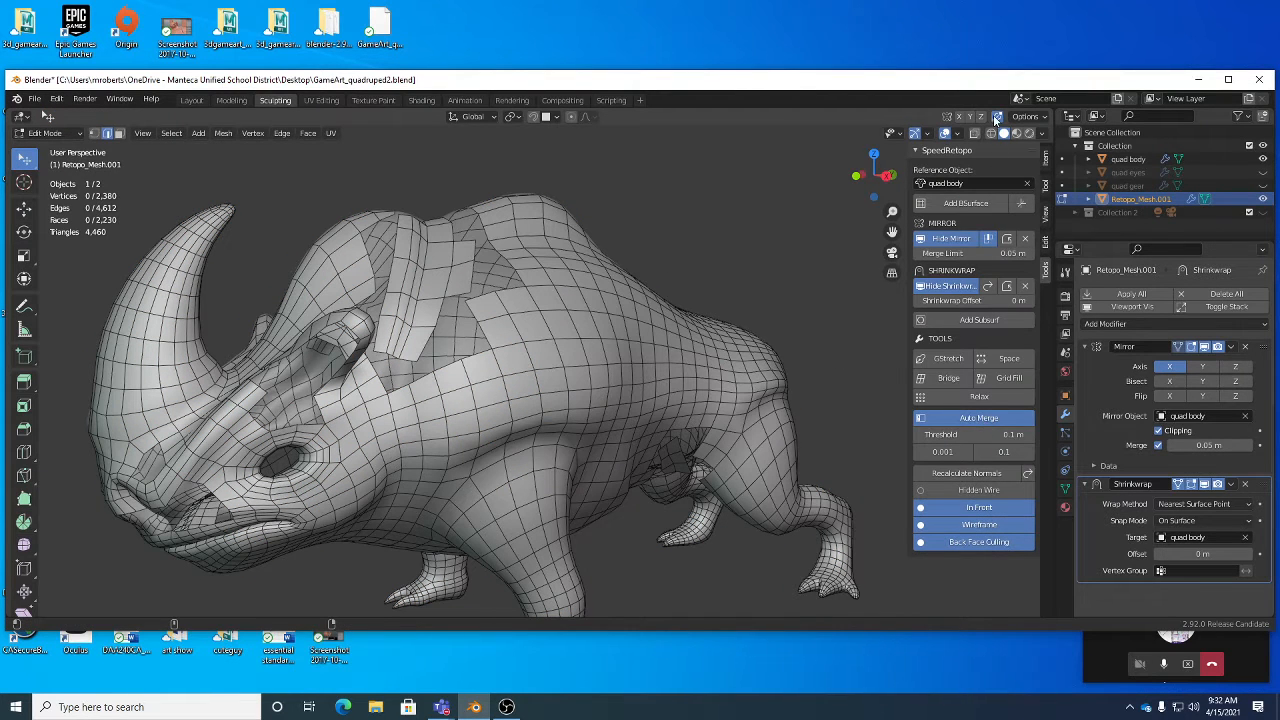
{"action": "left_click", "coordinate": [996, 414]}
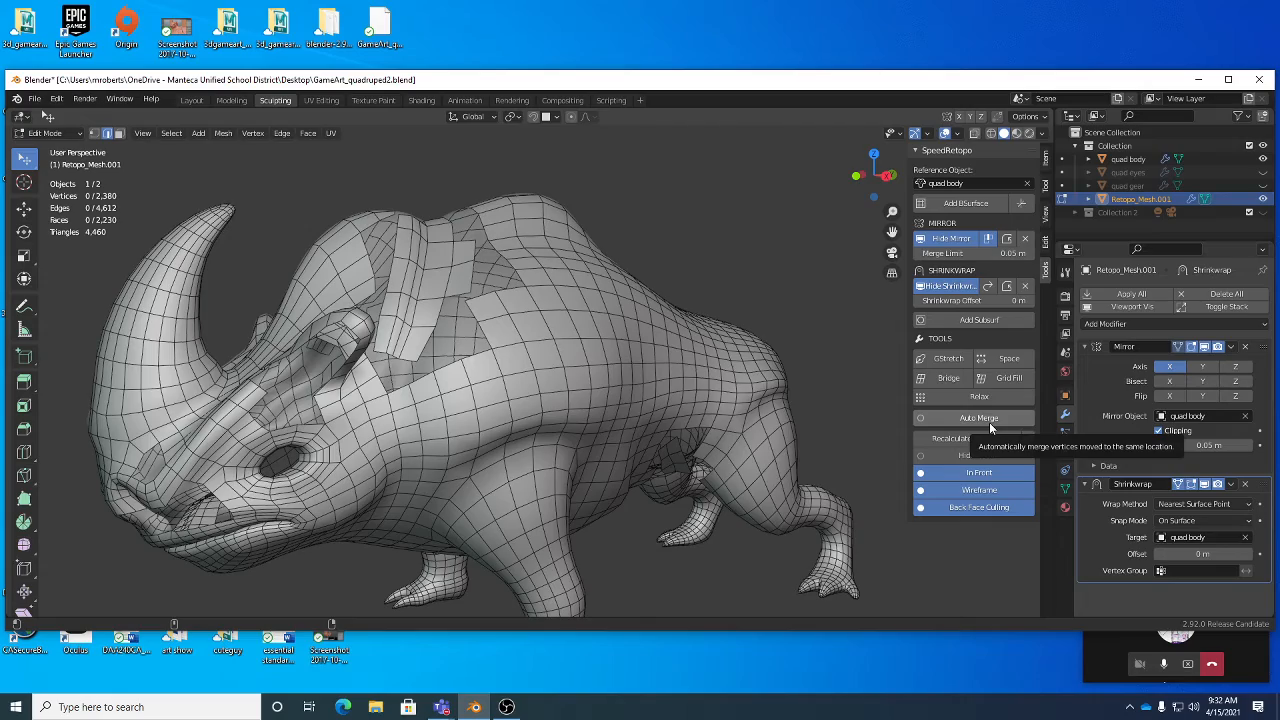
{"action": "middle_click_drag", "start_coordinate": [560, 370], "coordinate": [618, 350]}
{"action": "key", "text": "ctrl+s"}
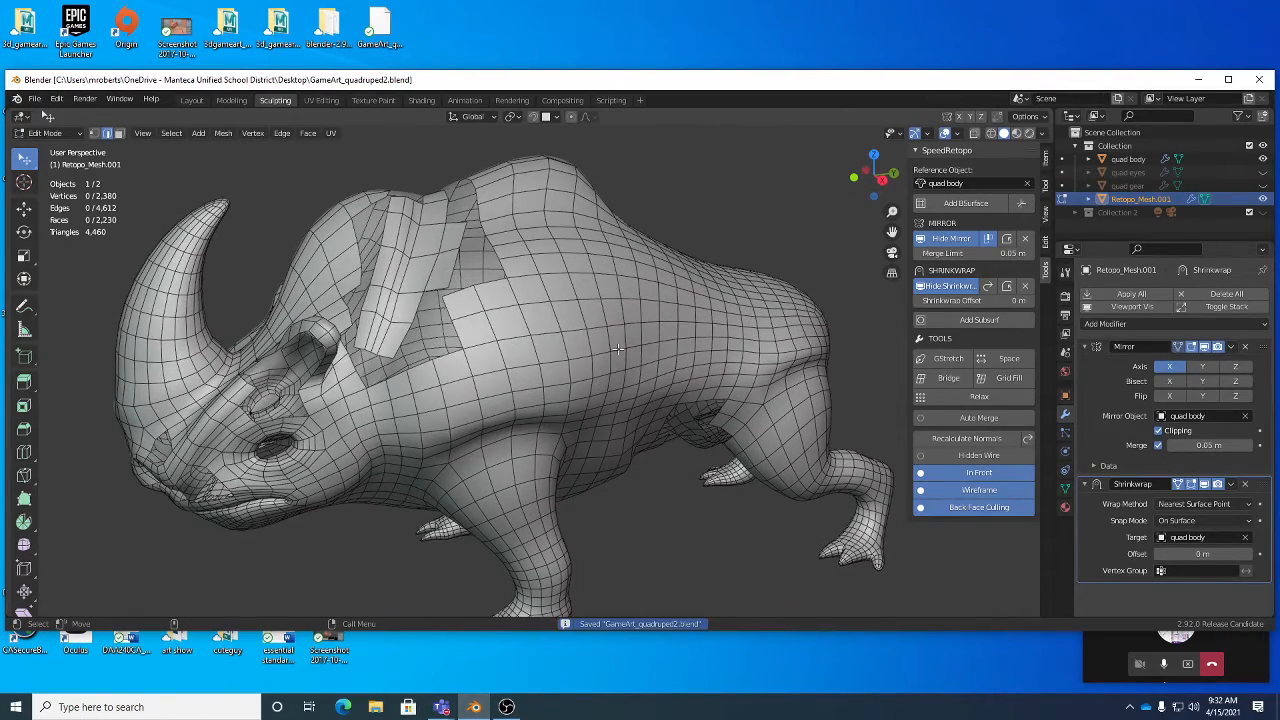
{"action": "left_click", "coordinate": [507, 707]}
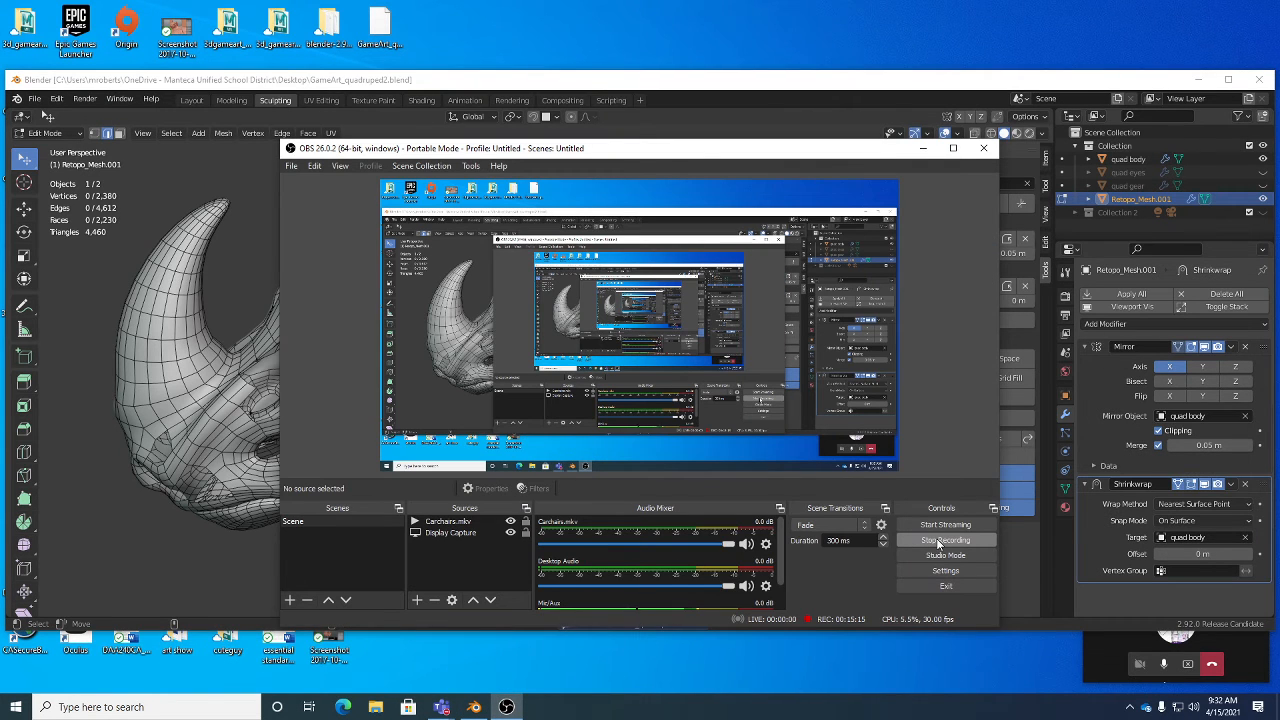